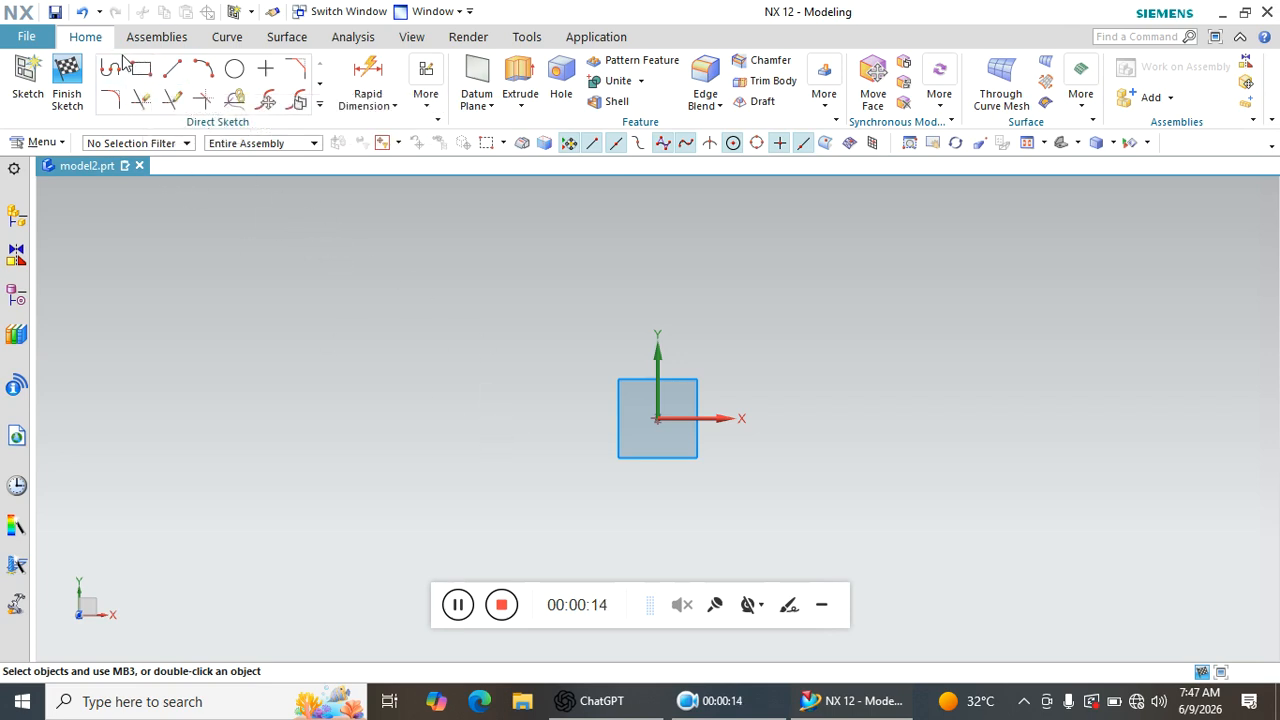
# Sketch a profile from the origin: base about 97 mm, right edge 18.9 mm, 20 mm ledge, and a block about 19 mm wide and 27.9 mm high.
pyautogui.click(113, 72)
pyautogui.click(657, 418)
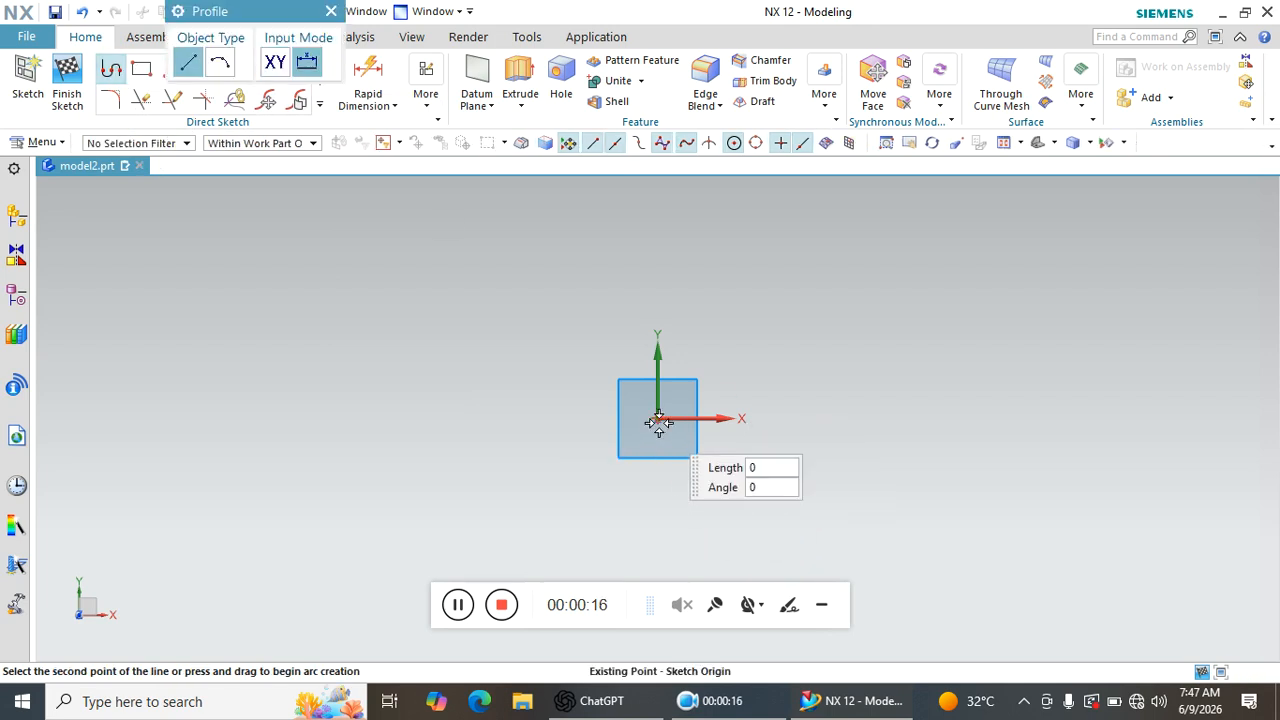
pyautogui.click(869, 419)
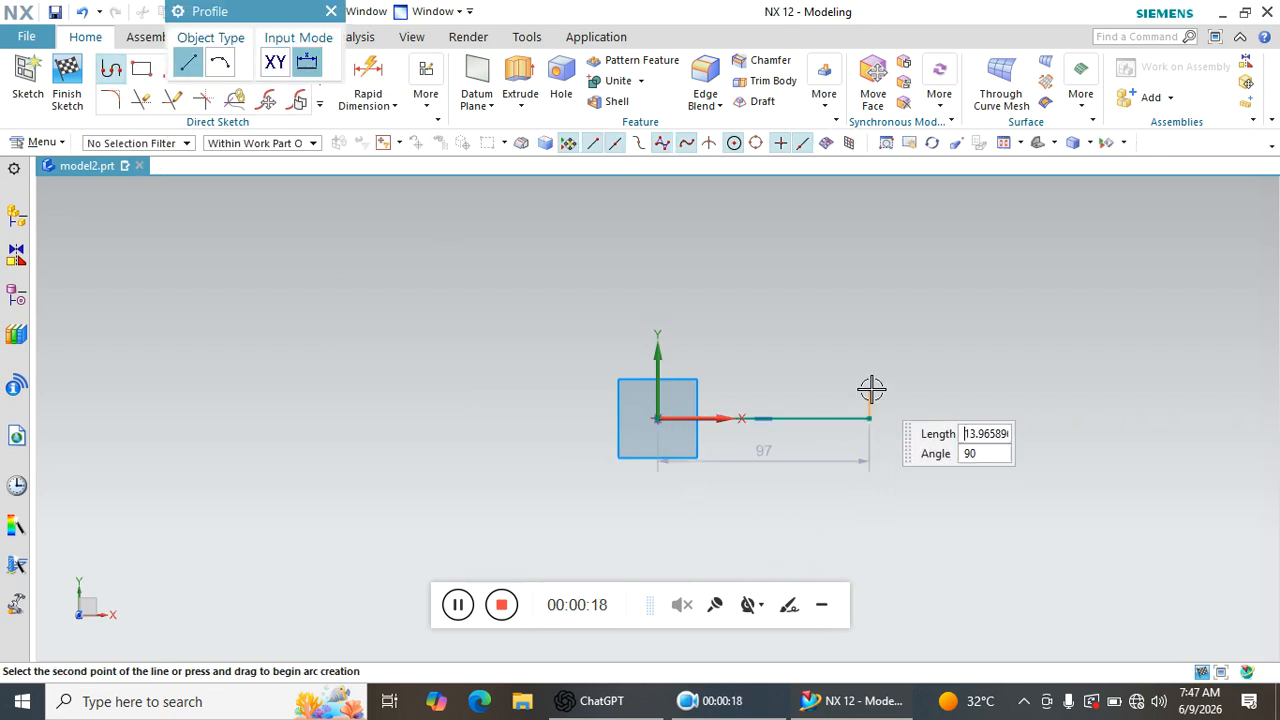
pyautogui.click(874, 377)
pyautogui.click(826, 377)
pyautogui.click(823, 316)
pyautogui.click(785, 316)
pyautogui.click(784, 377)
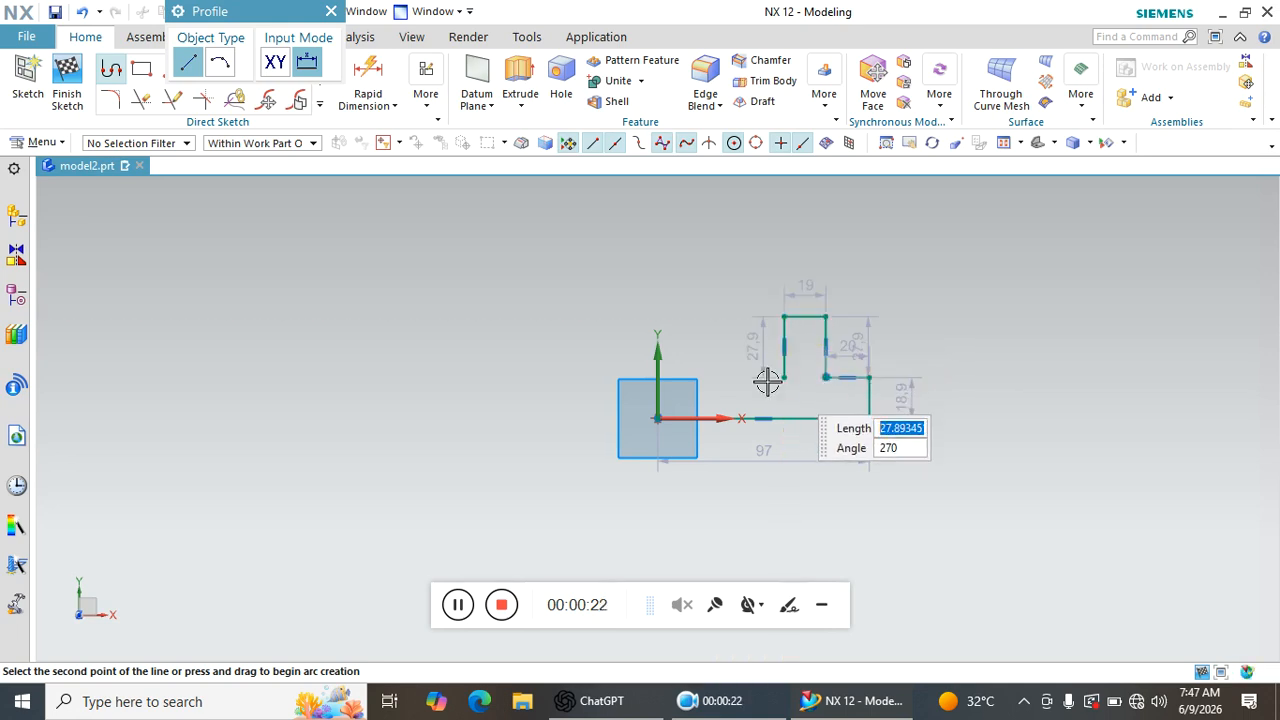
# Close the profile with a 24 mm gap, a tower about 19.4 by 57 mm and a slanted line to the origin; exit and reopen the sketch.
pyautogui.click(732, 377)
pyautogui.click(731, 254)
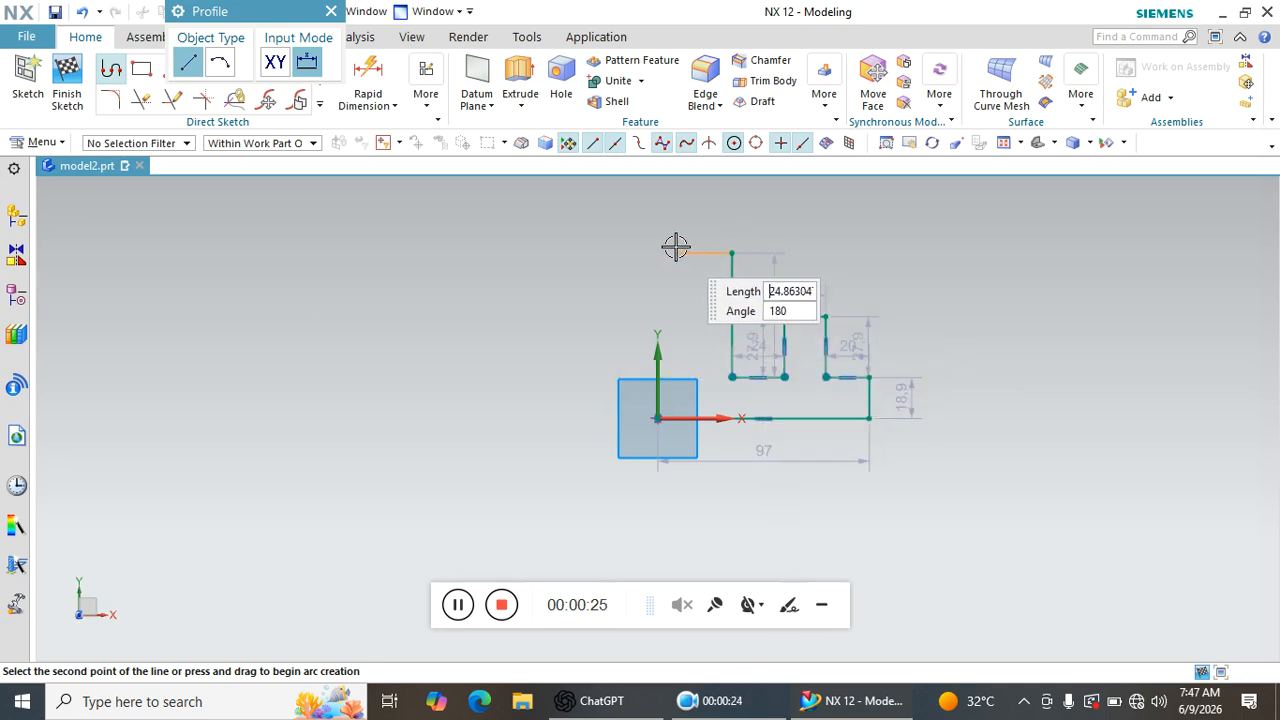
pyautogui.click(689, 254)
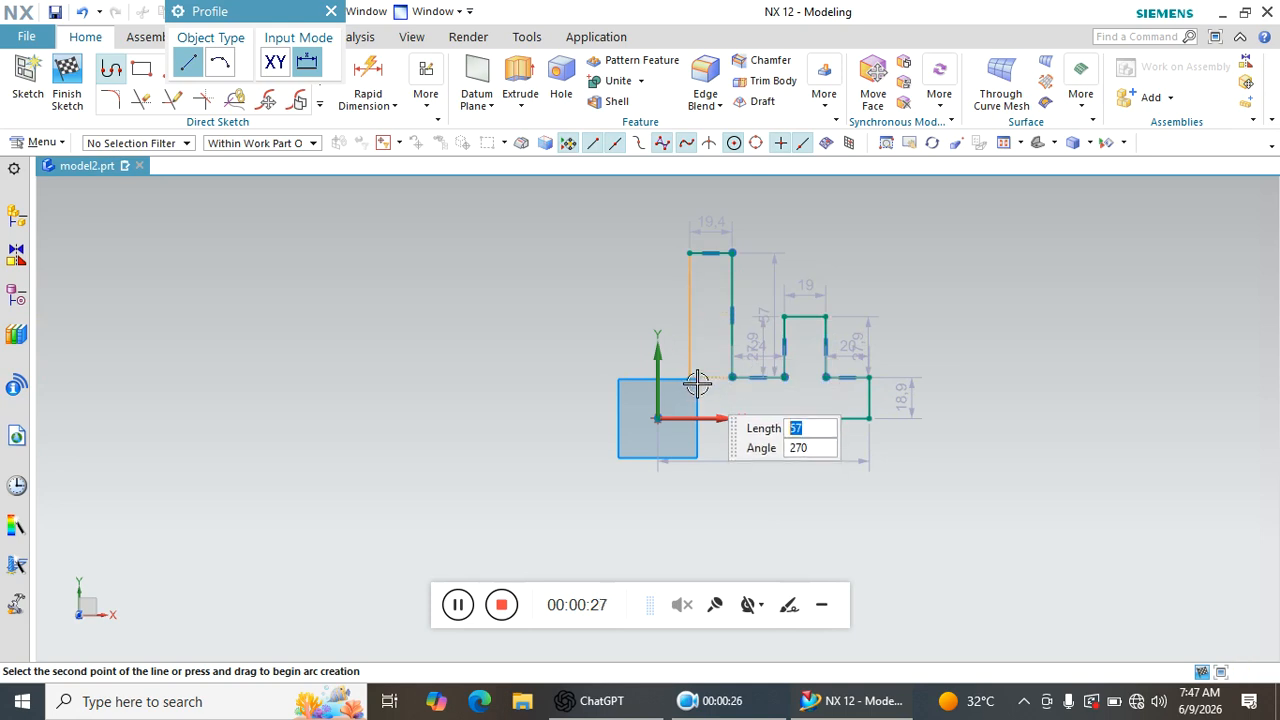
pyautogui.click(689, 377)
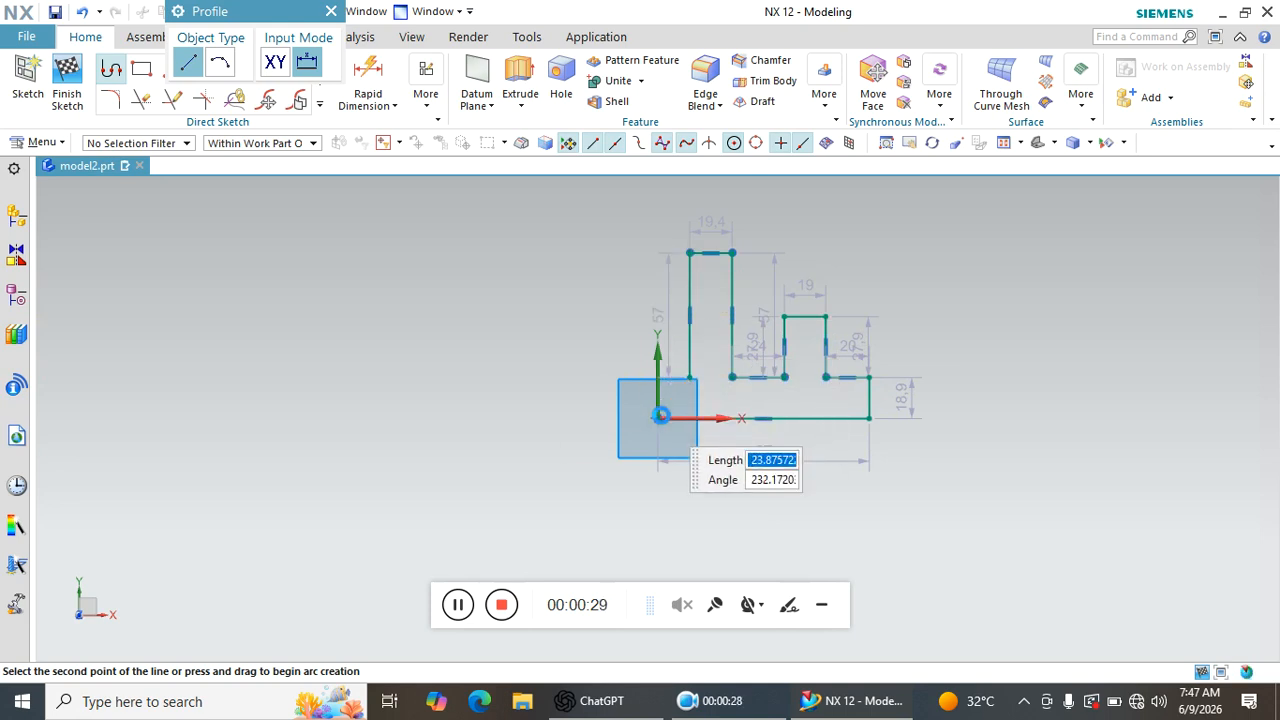
pyautogui.click(657, 418)
pyautogui.click(67, 80)
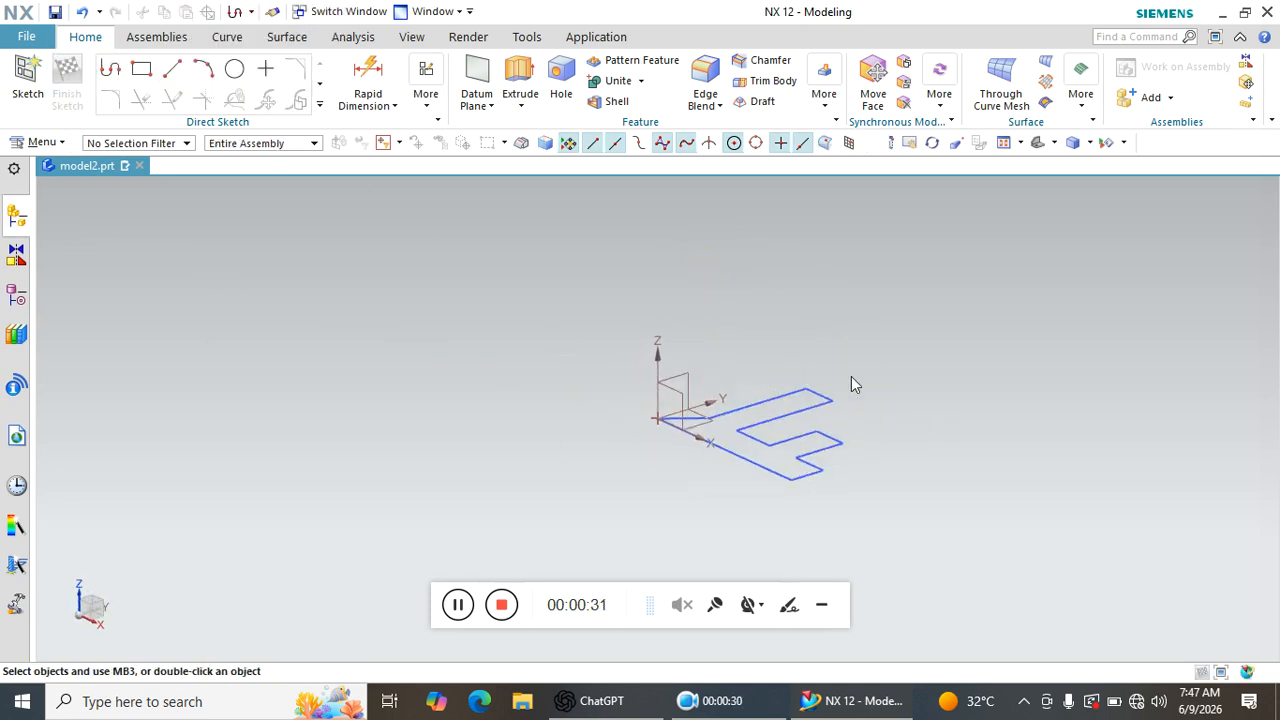
pyautogui.doubleClick(808, 440)
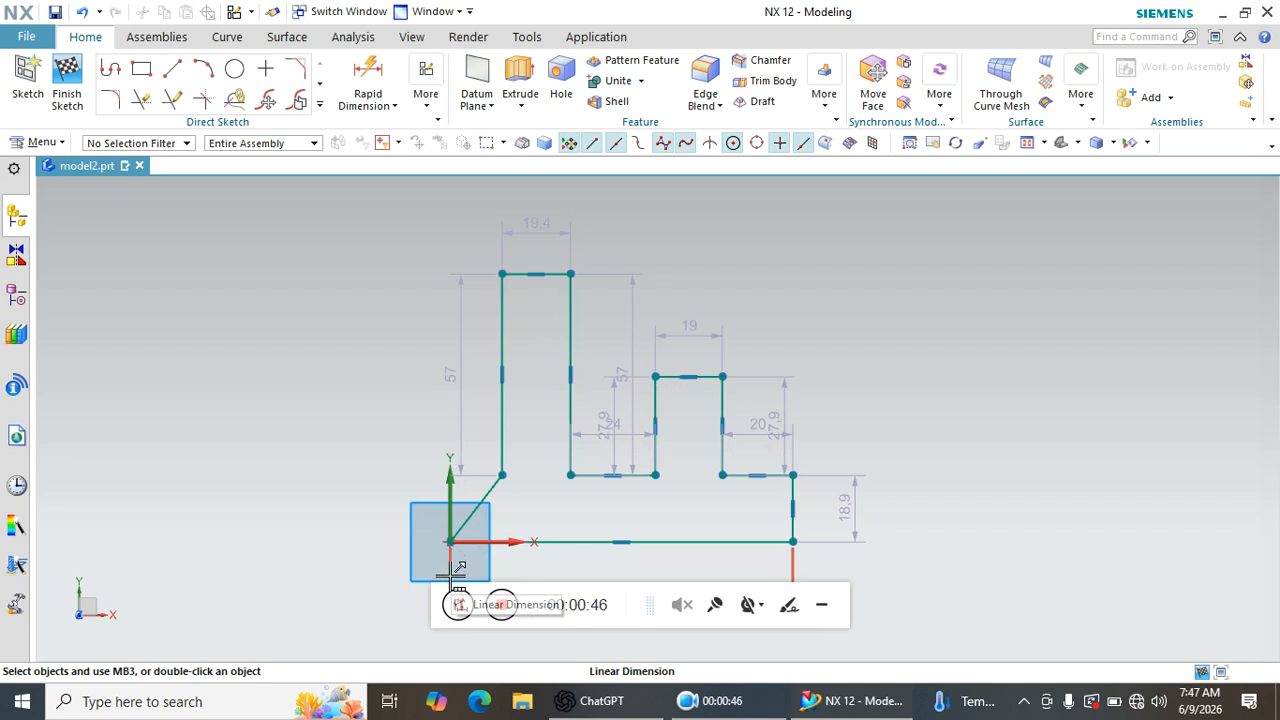
# Draw a horizontal line about 22 mm long across the tall tower, about 10 mm below its top edge.
pyautogui.click(172, 68)
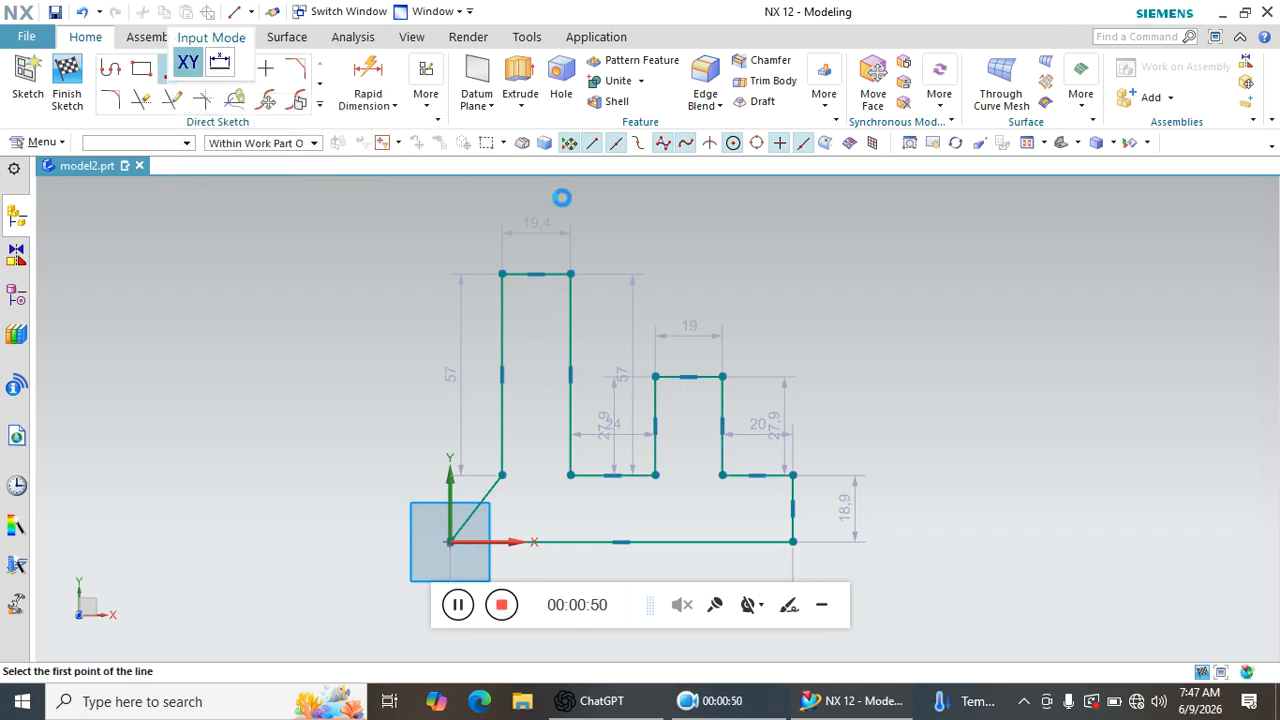
pyautogui.scroll(3, 530, 320)
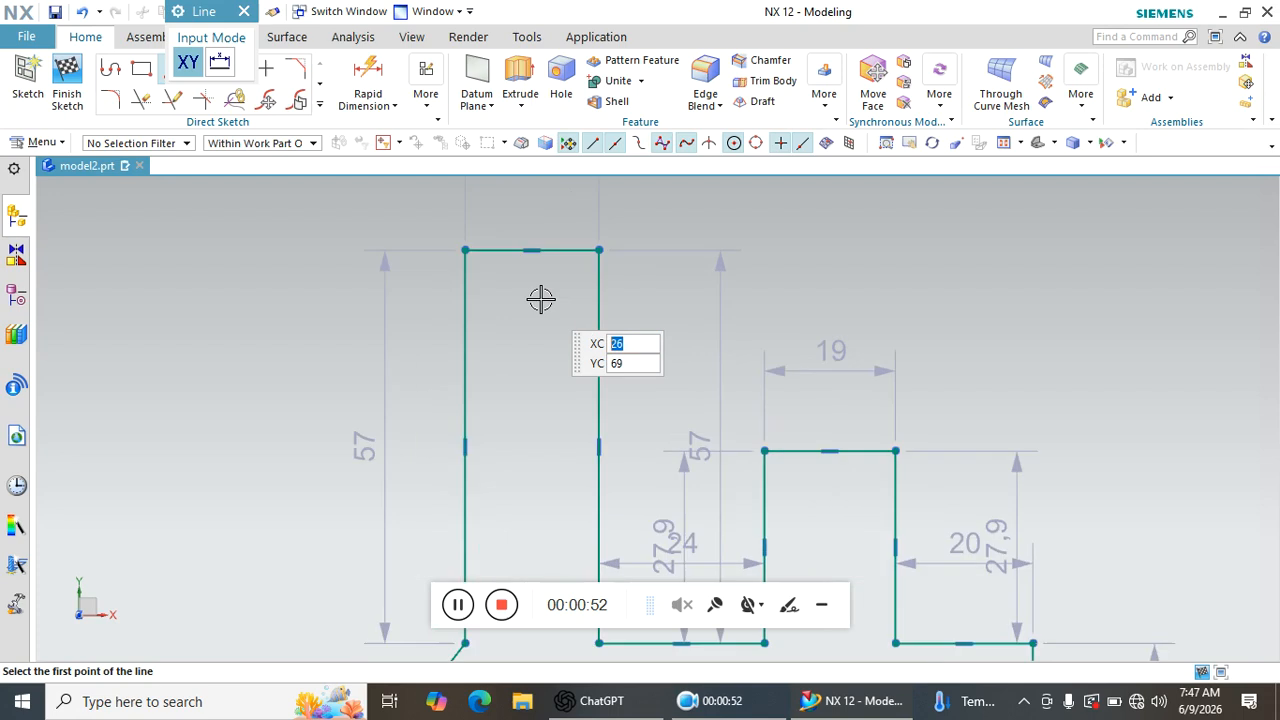
pyautogui.click(465, 319)
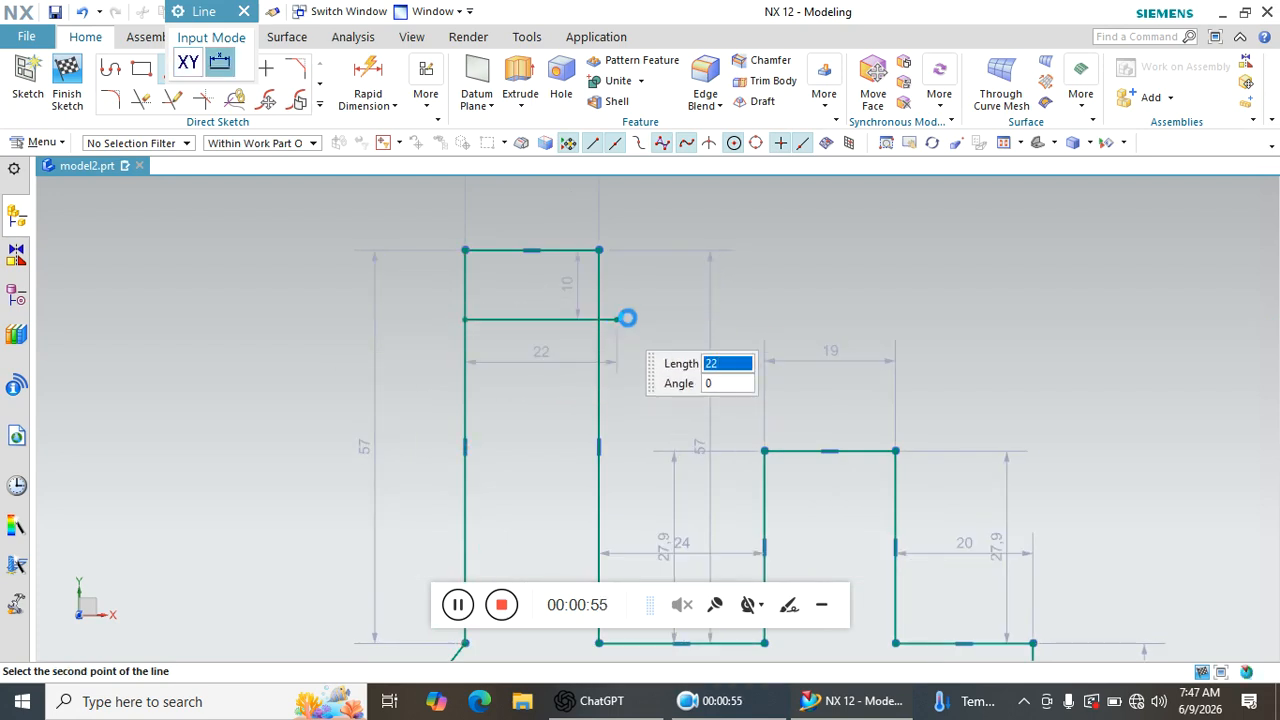
pyautogui.click(616, 319)
pyautogui.scroll(3, 571, 317)
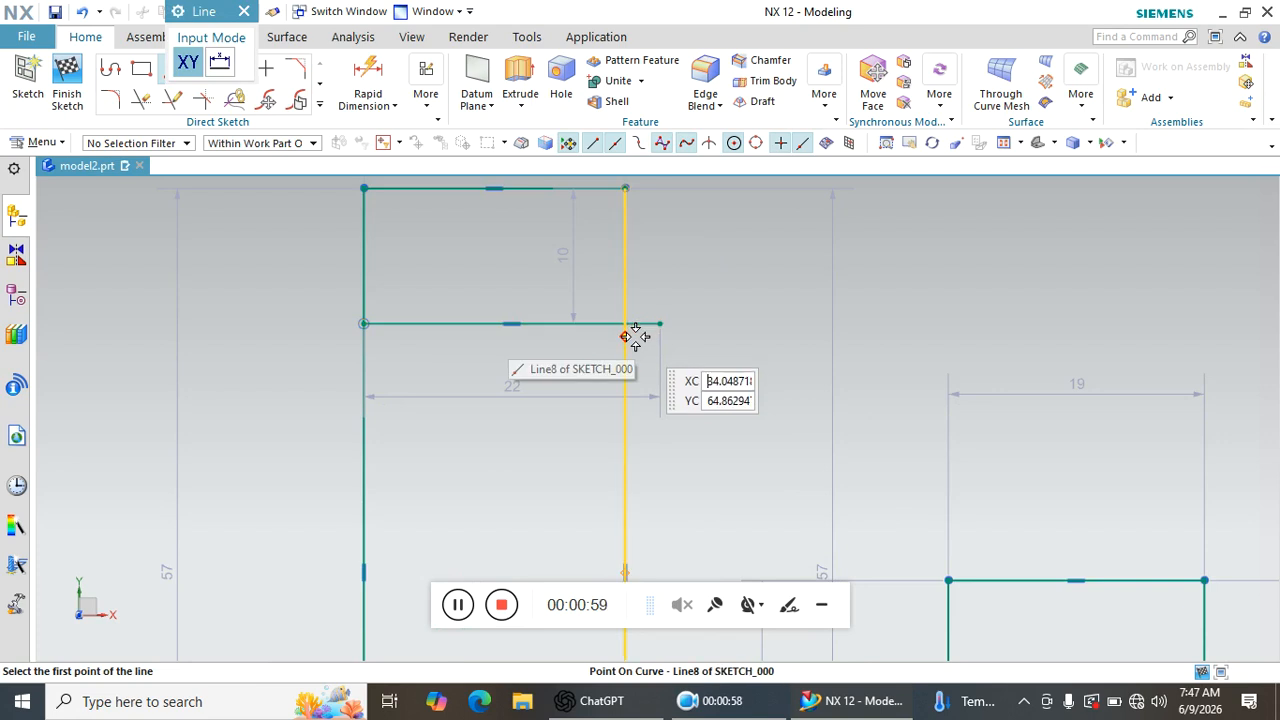
pyautogui.scroll(-1, 634, 336)
# Try a short line extending the slanted edge below the origin, and undo it together with the line across the tower.
pyautogui.scroll(-7, 503, 391)
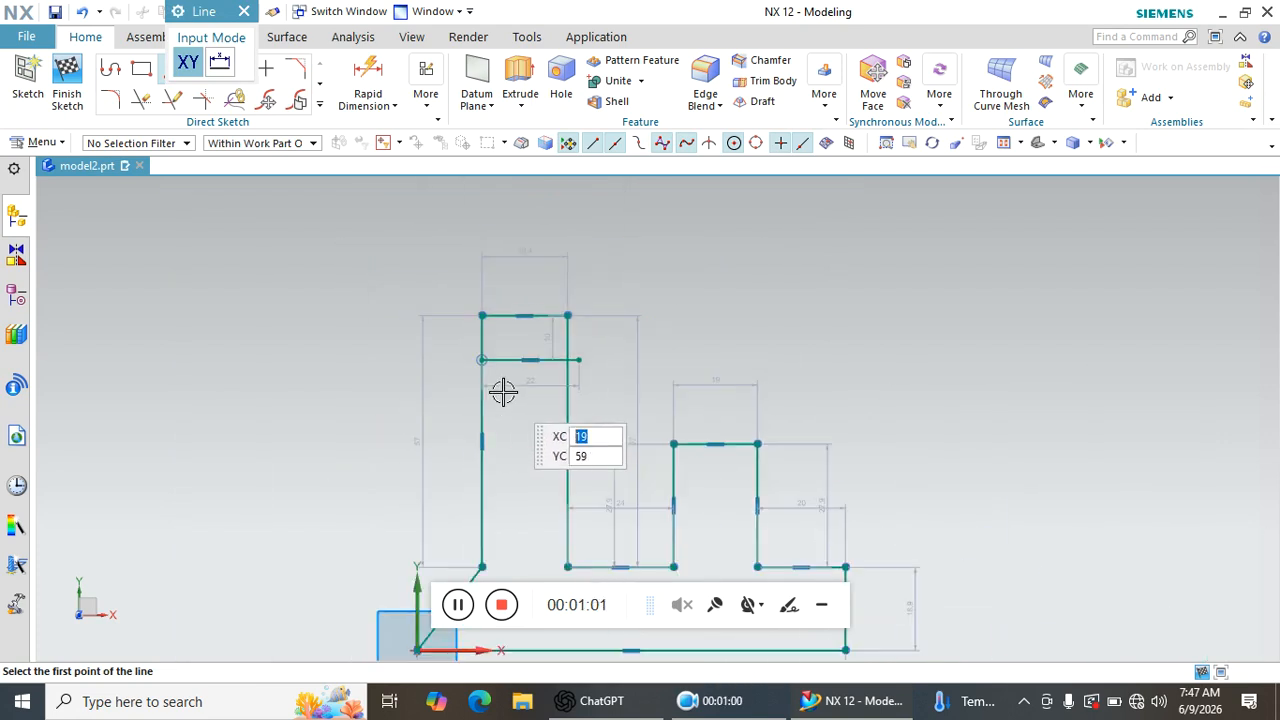
pyautogui.scroll(4, 466, 512)
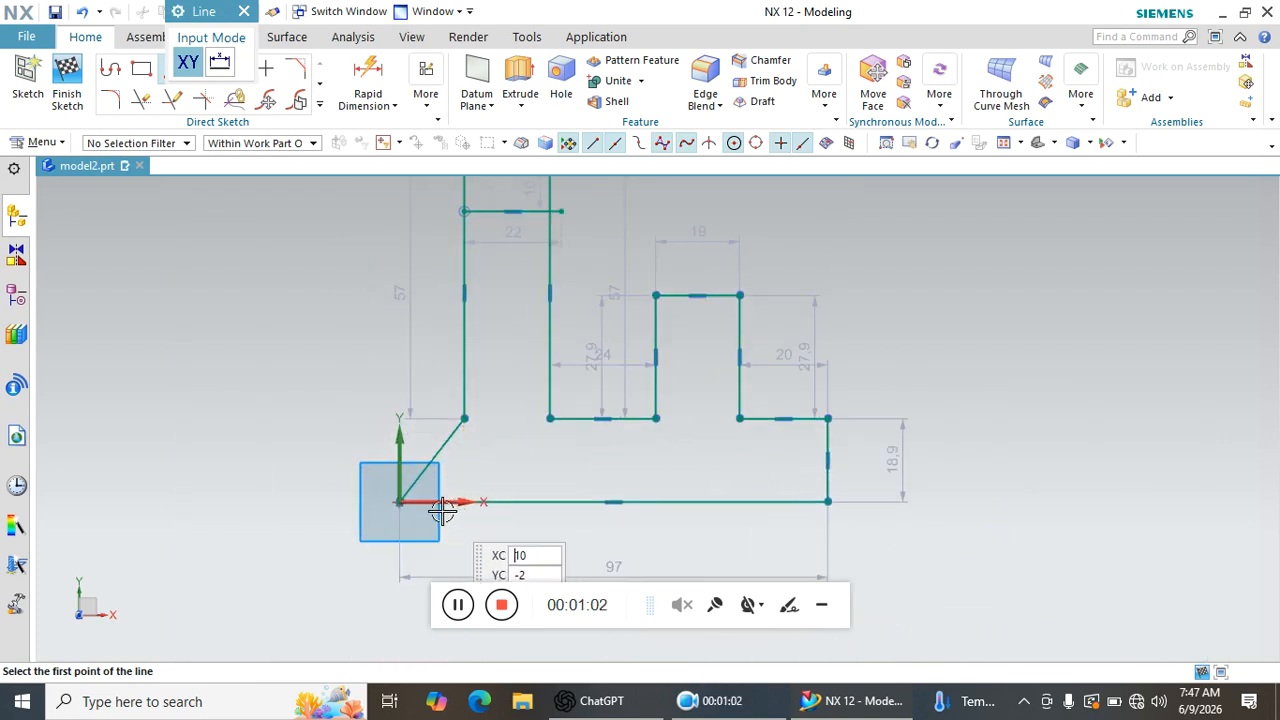
pyautogui.click(389, 500)
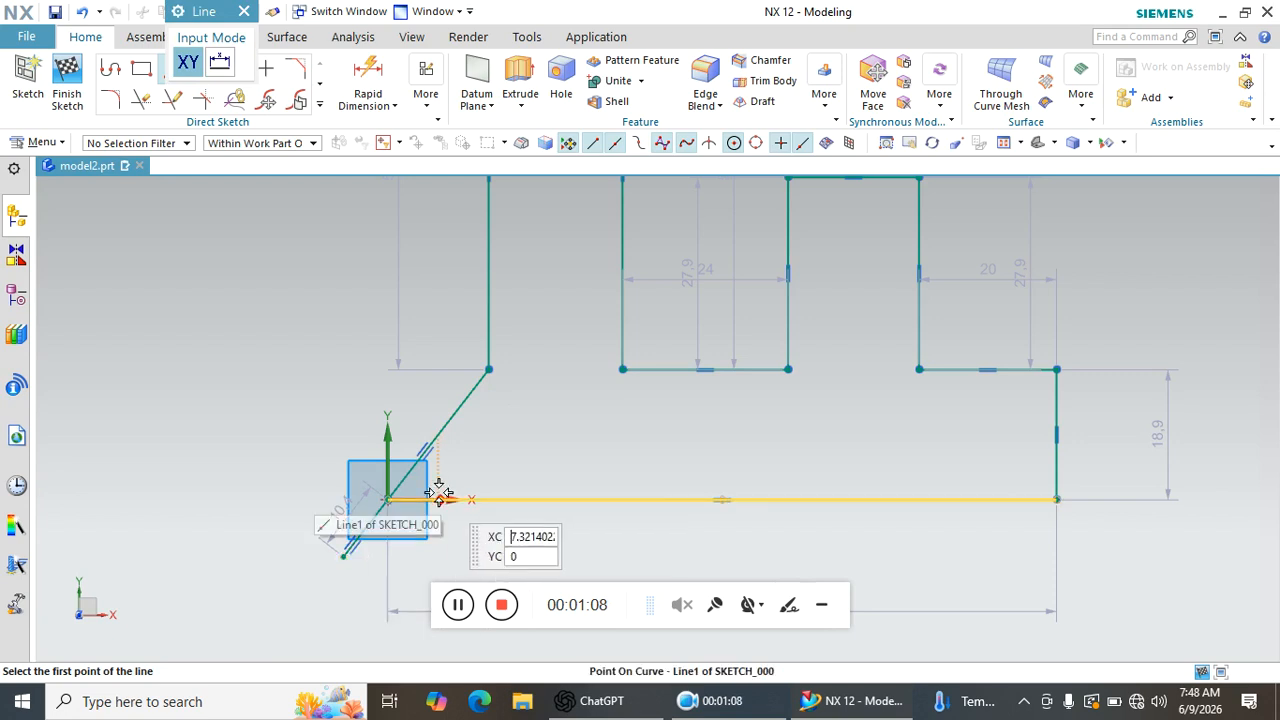
pyautogui.hotkey('ctrl', 'z')
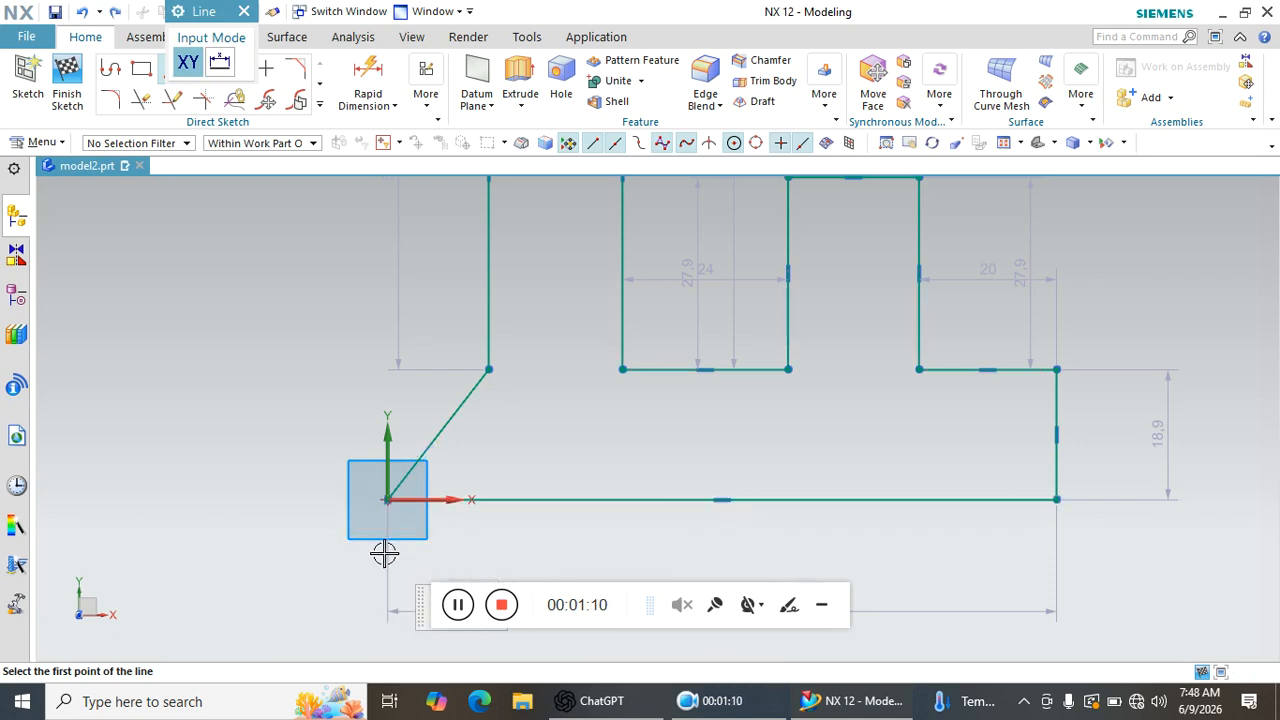
pyautogui.scroll(3, 414, 509)
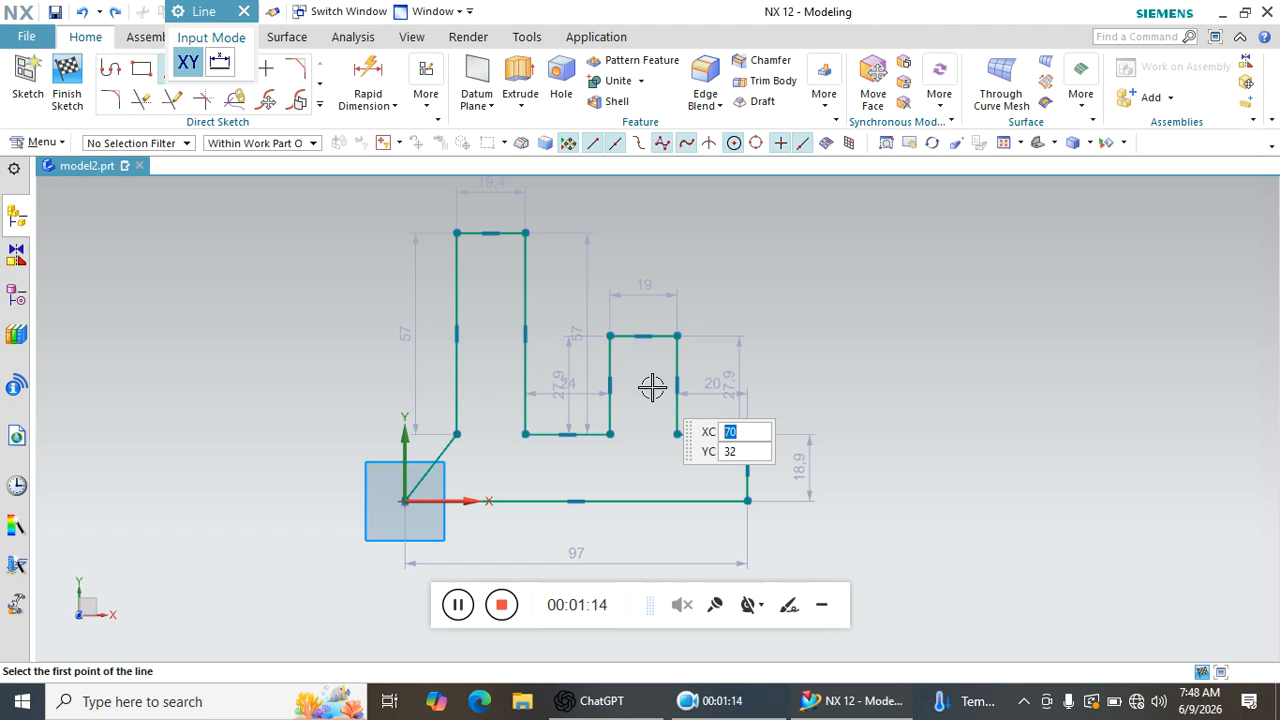
pyautogui.click(243, 11)
# Draw a circle about 15 mm in diameter centred on the midpoint of the tall tower's top edge.
pyautogui.press('o')
pyautogui.scroll(-3, 503, 252)
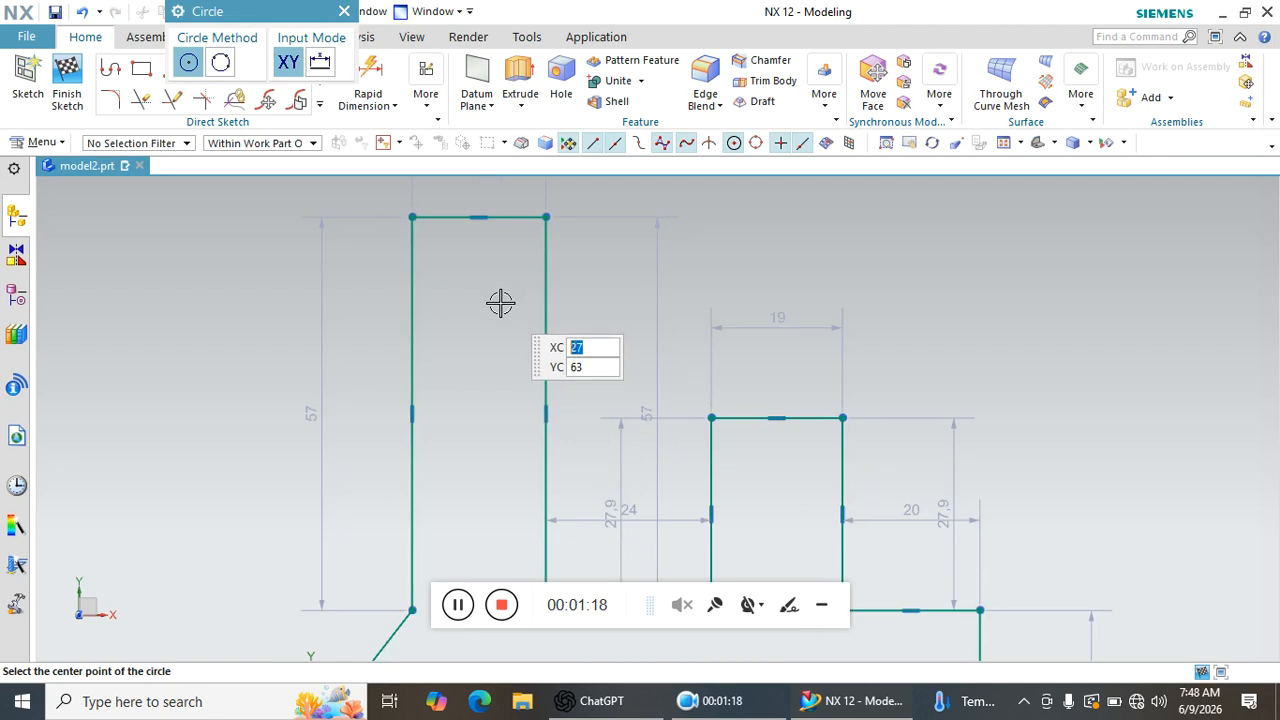
pyautogui.click(479, 217)
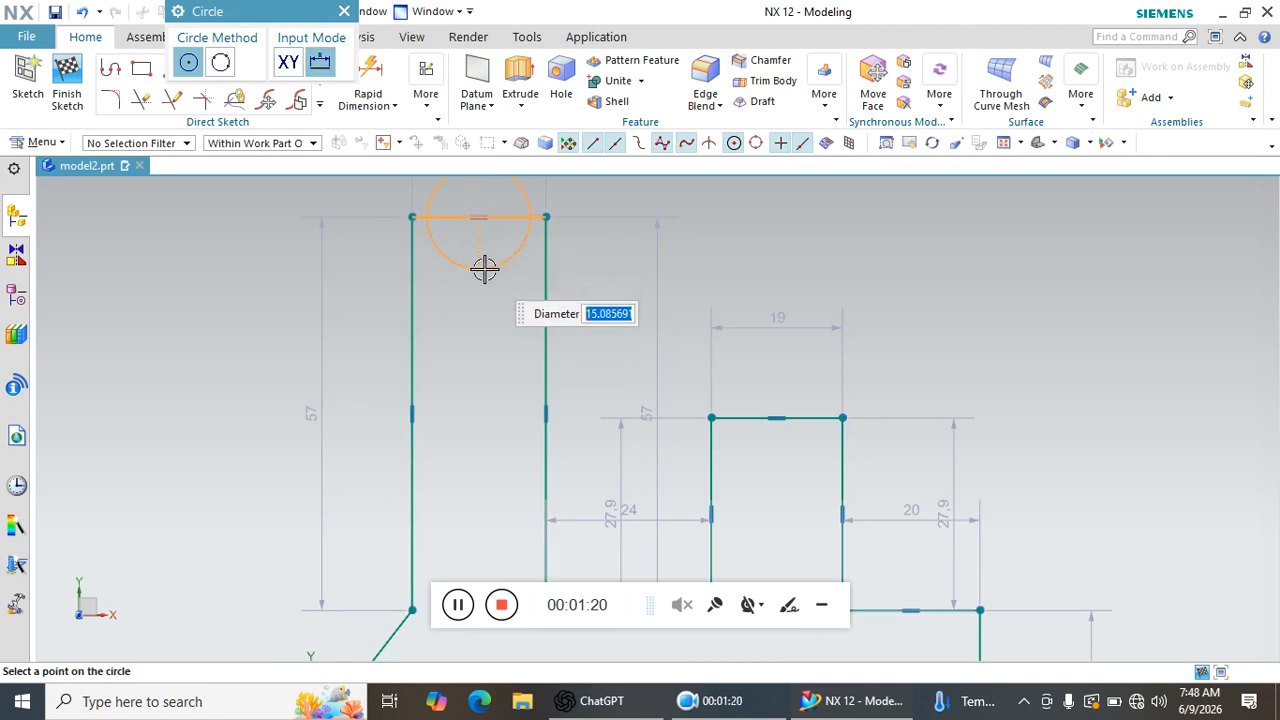
pyautogui.click(484, 268)
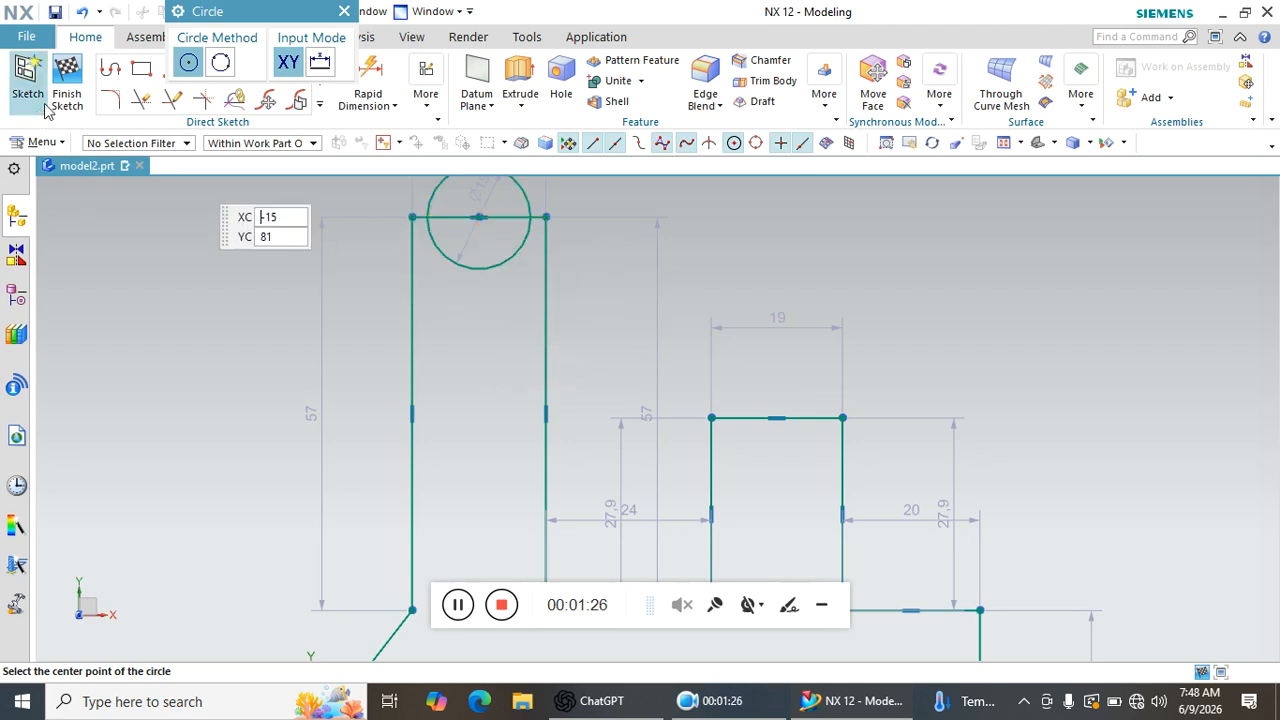
# Trim away the lower half of the circle inside the tall tower with Quick Trim.
pyautogui.click(141, 99)
pyautogui.click(469, 263)
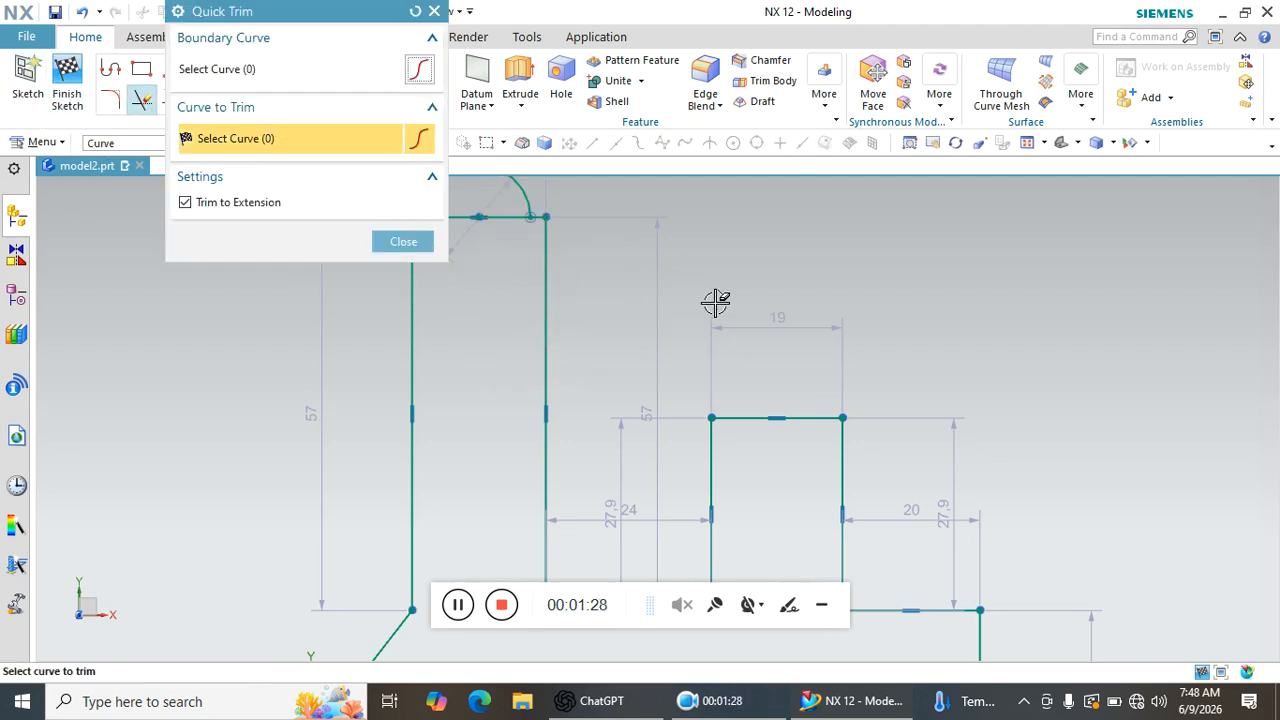
pyautogui.scroll(-2, 851, 322)
pyautogui.scroll(5, 603, 243)
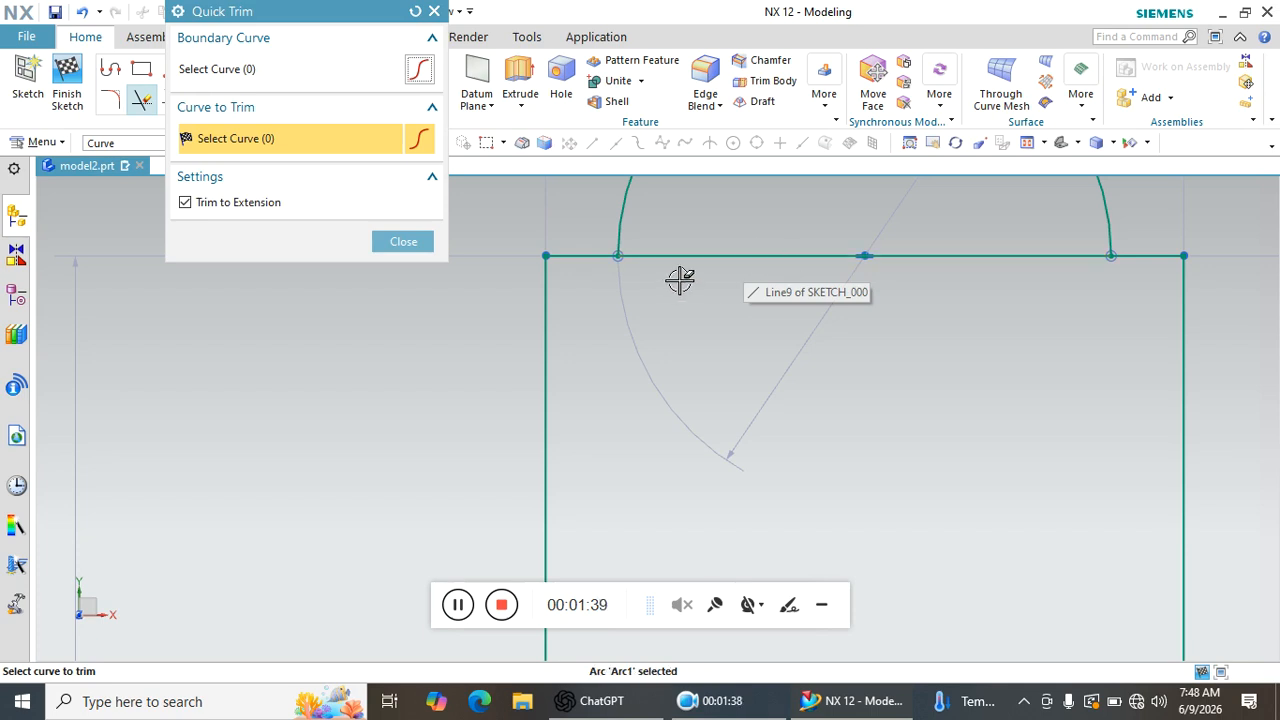
pyautogui.scroll(-4, 629, 451)
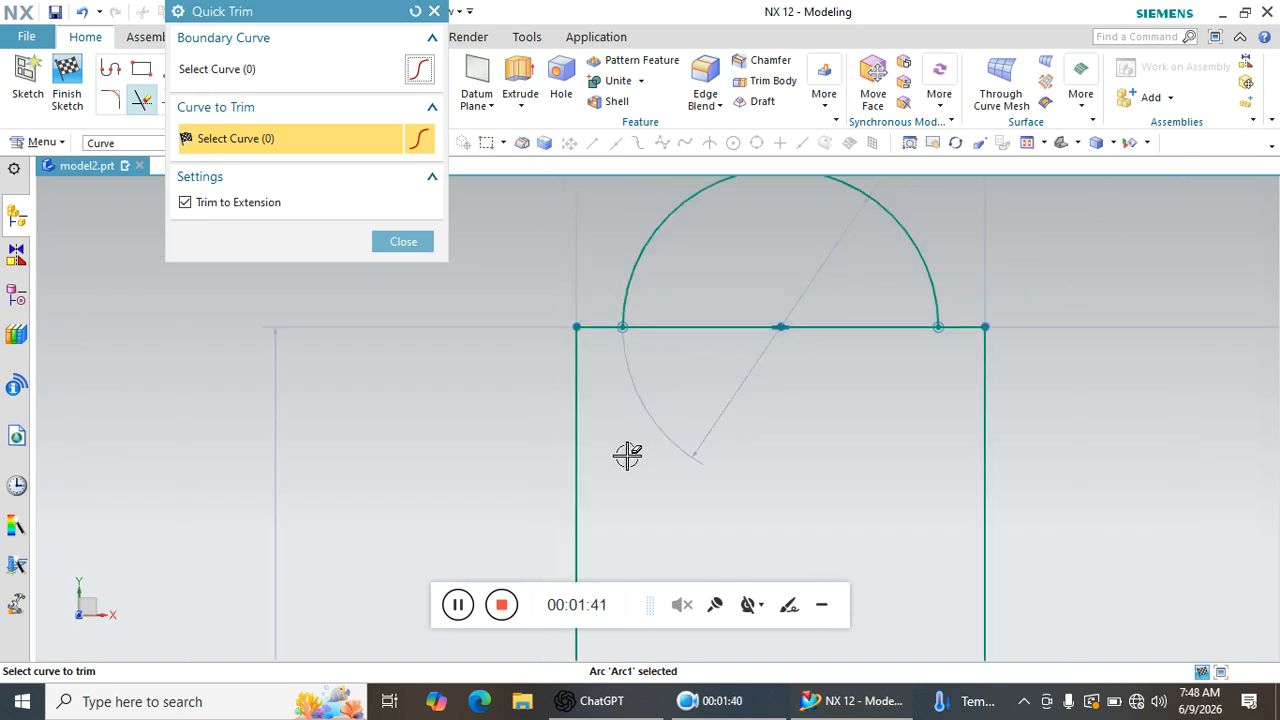
pyautogui.click(403, 242)
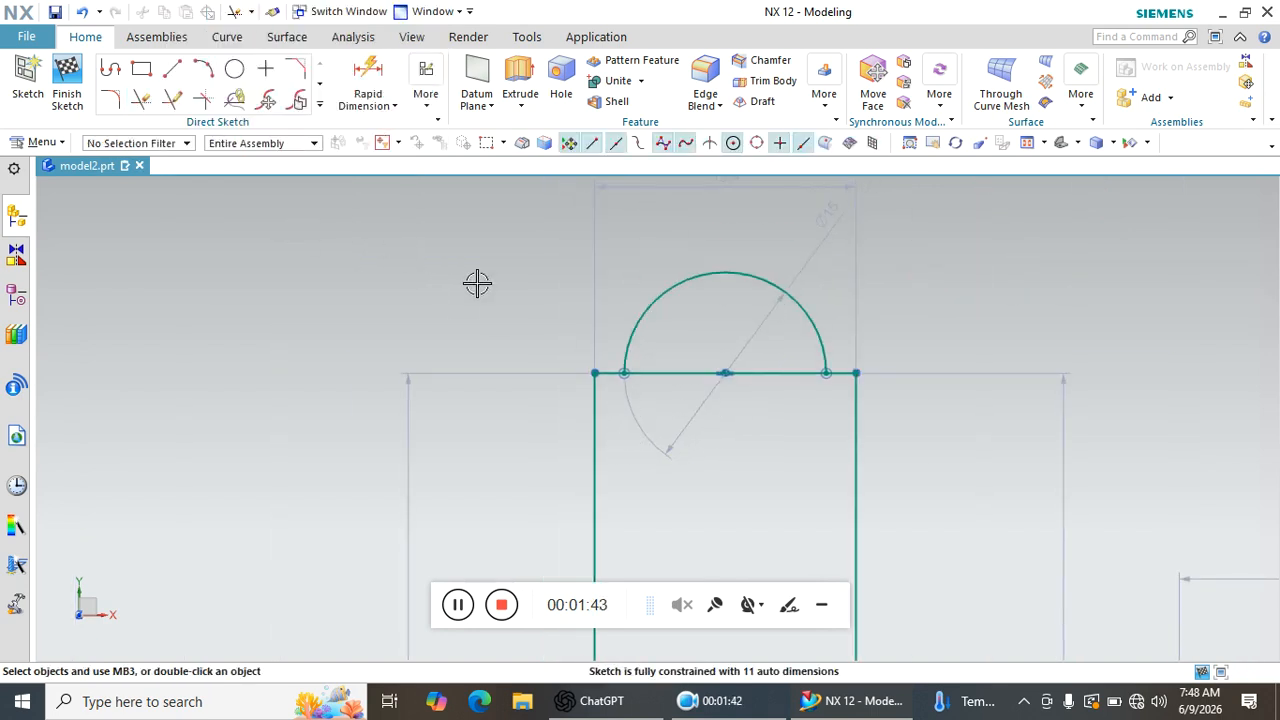
# Trim the part of the tower's top edge beneath the semicircle so the arc joins the outline.
pyautogui.click(141, 100)
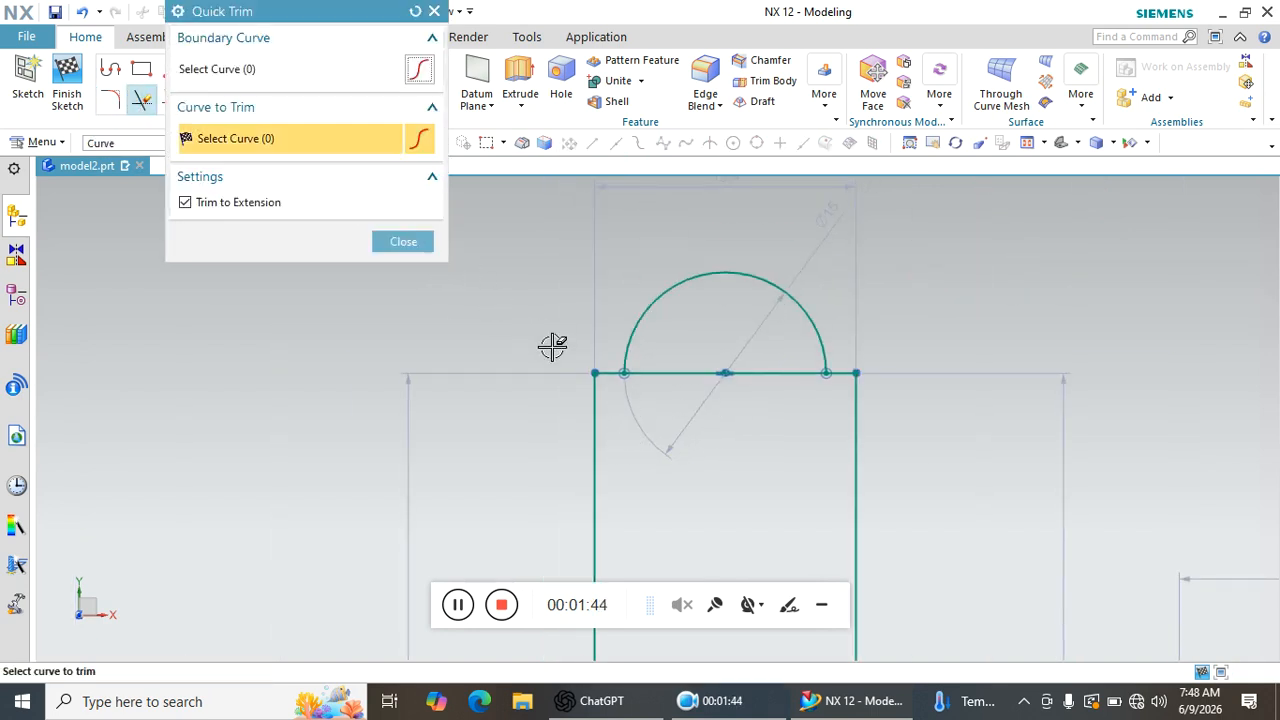
pyautogui.click(745, 372)
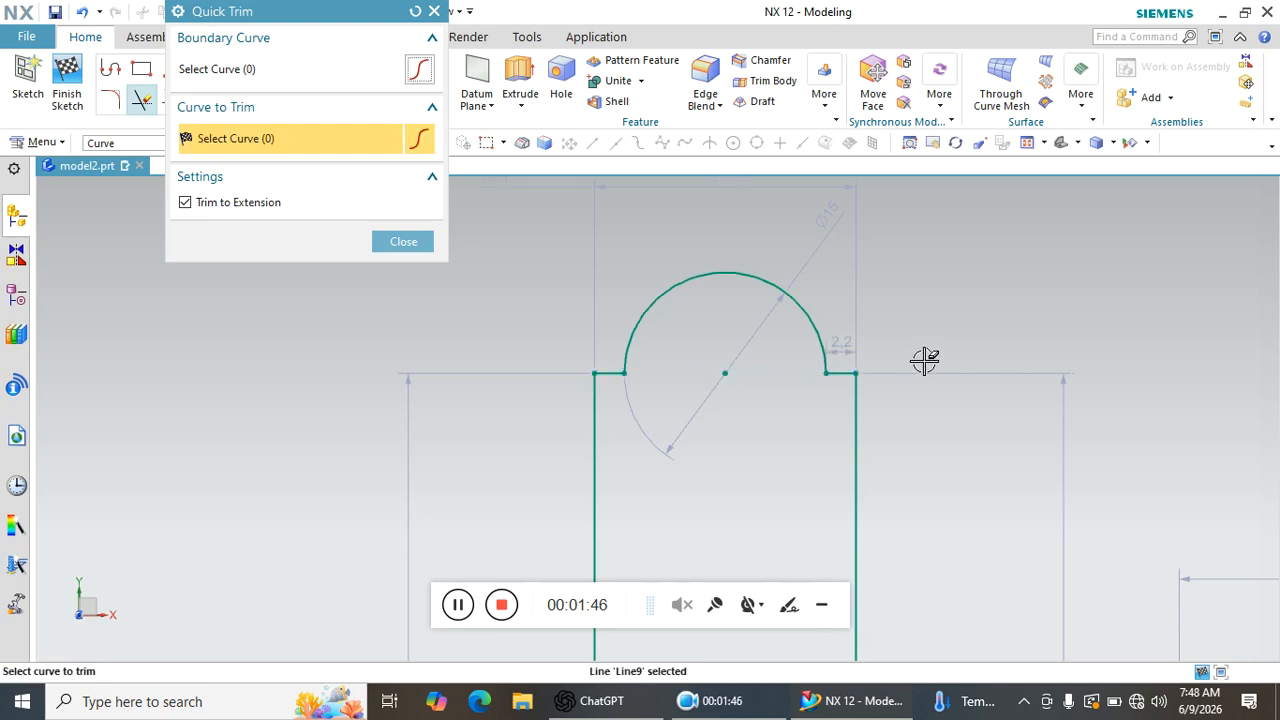
pyautogui.scroll(-8, 670, 387)
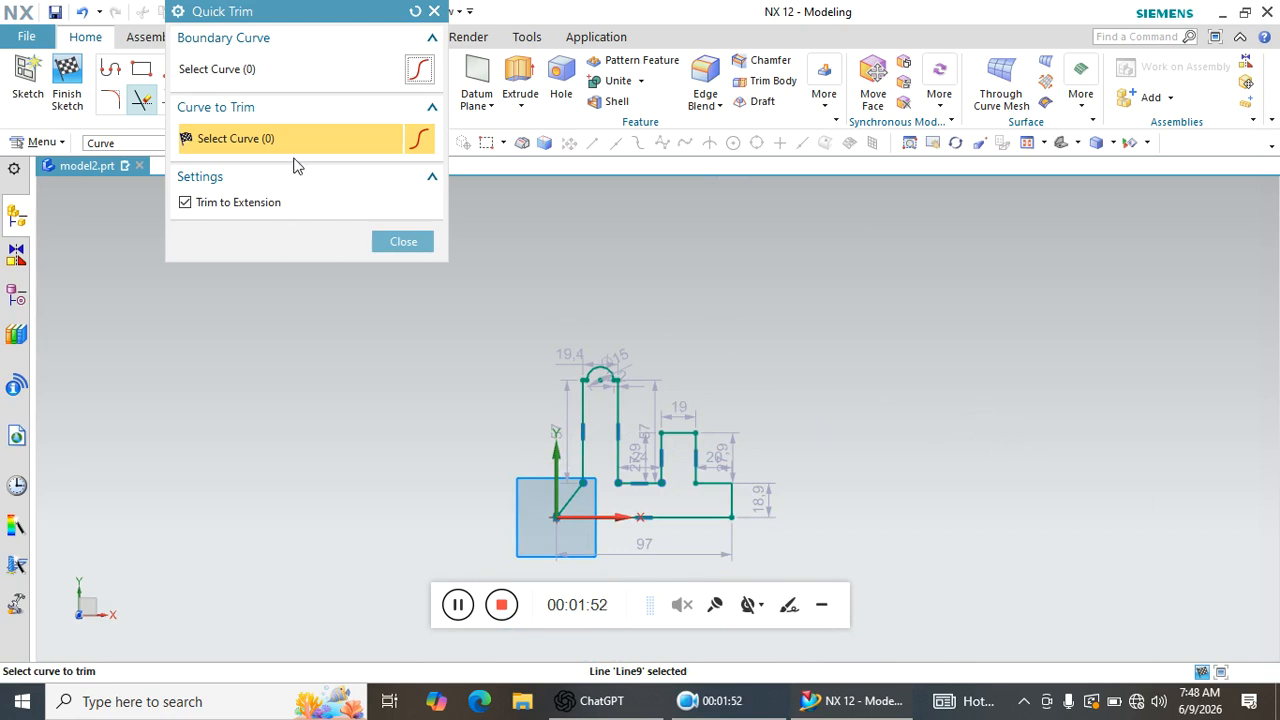
pyautogui.click(403, 241)
# Draw a circle about 9.7 mm in diameter in the base below the tall tower, centred about 9.4 mm above the bottom edge.
pyautogui.click(234, 68)
pyautogui.scroll(6, 600, 500)
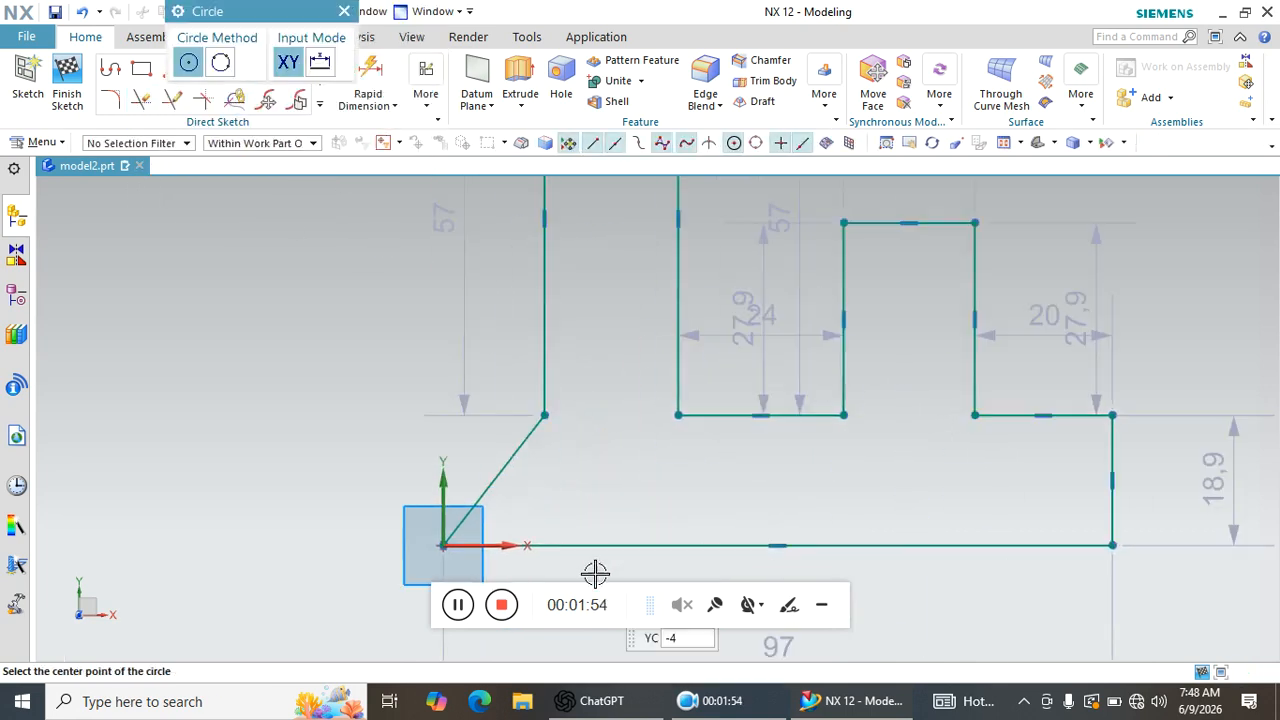
pyautogui.click(554, 460)
pyautogui.click(566, 495)
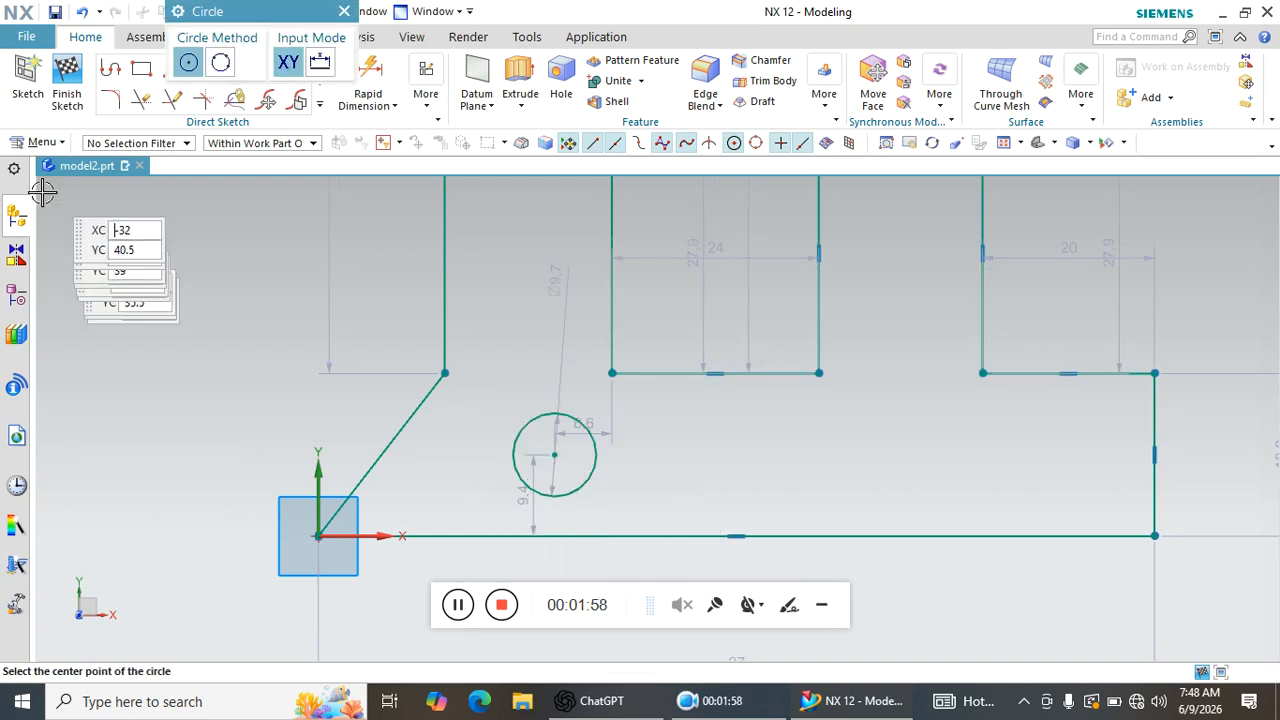
pyautogui.click(343, 11)
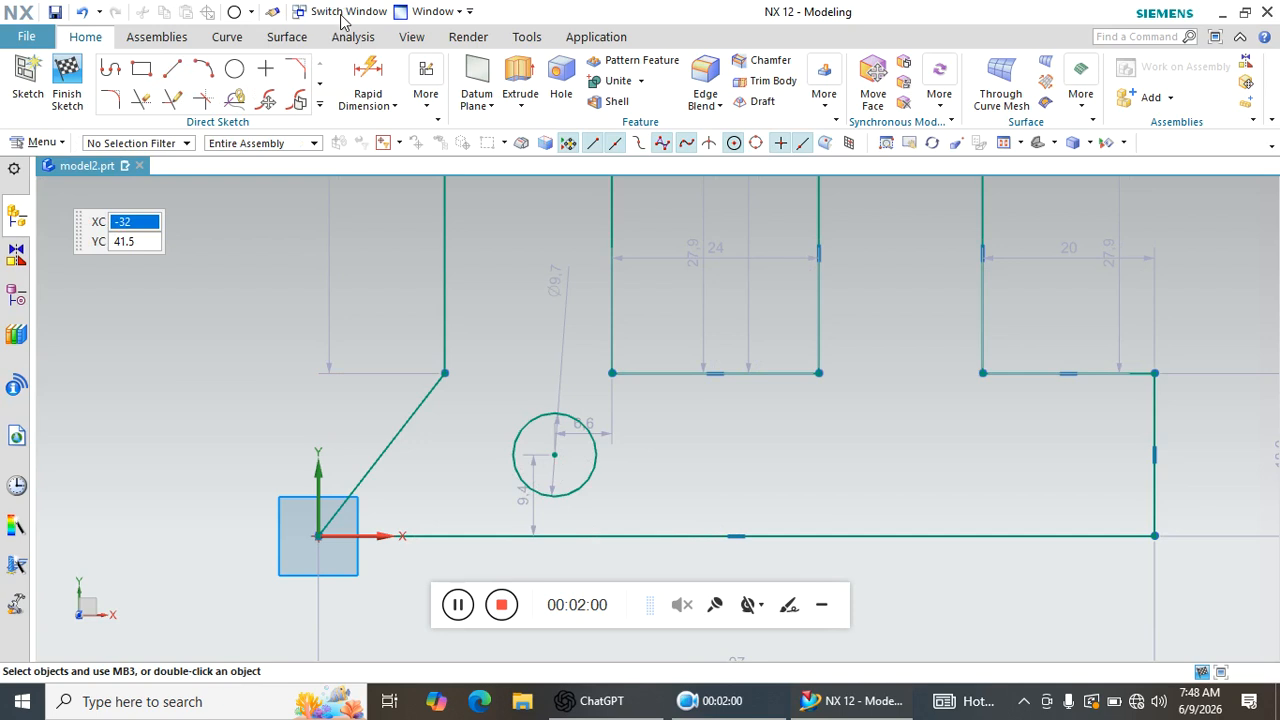
# Draw a line about 53.9 mm along the base from the origin and an 11.5 mm vertical line up from its end.
pyautogui.click(172, 66)
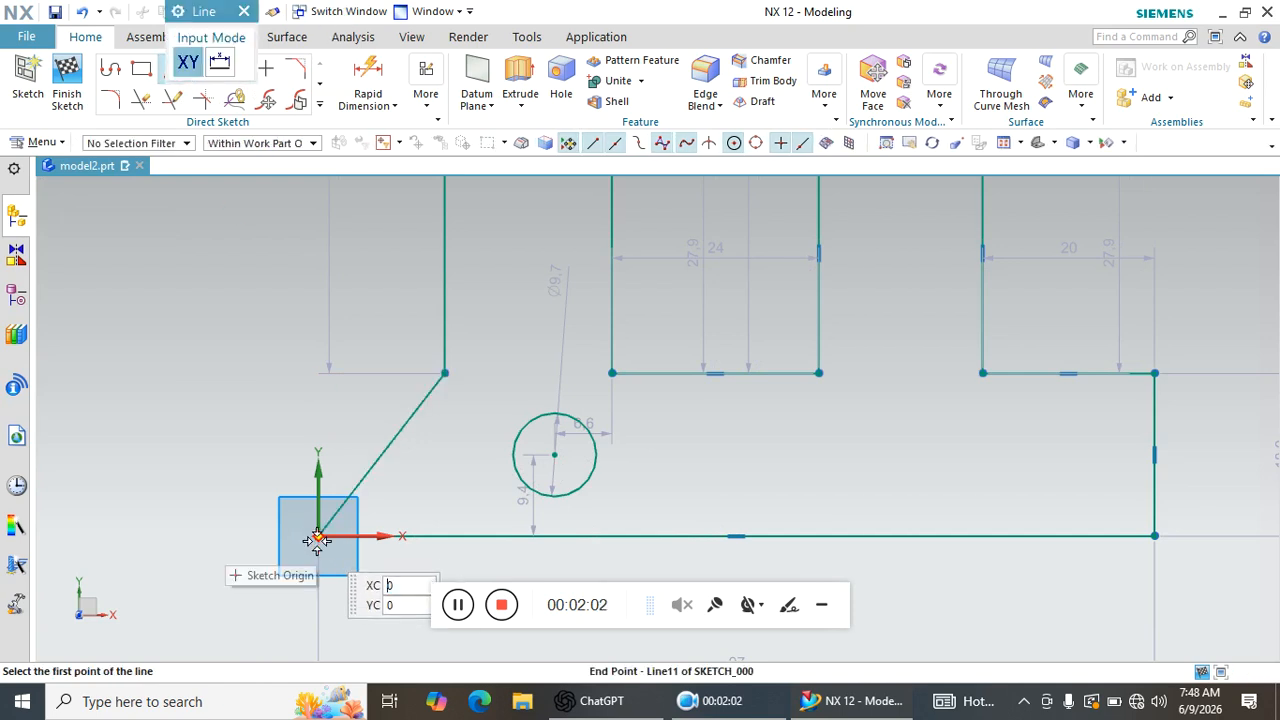
pyautogui.click(318, 536)
pyautogui.click(783, 537)
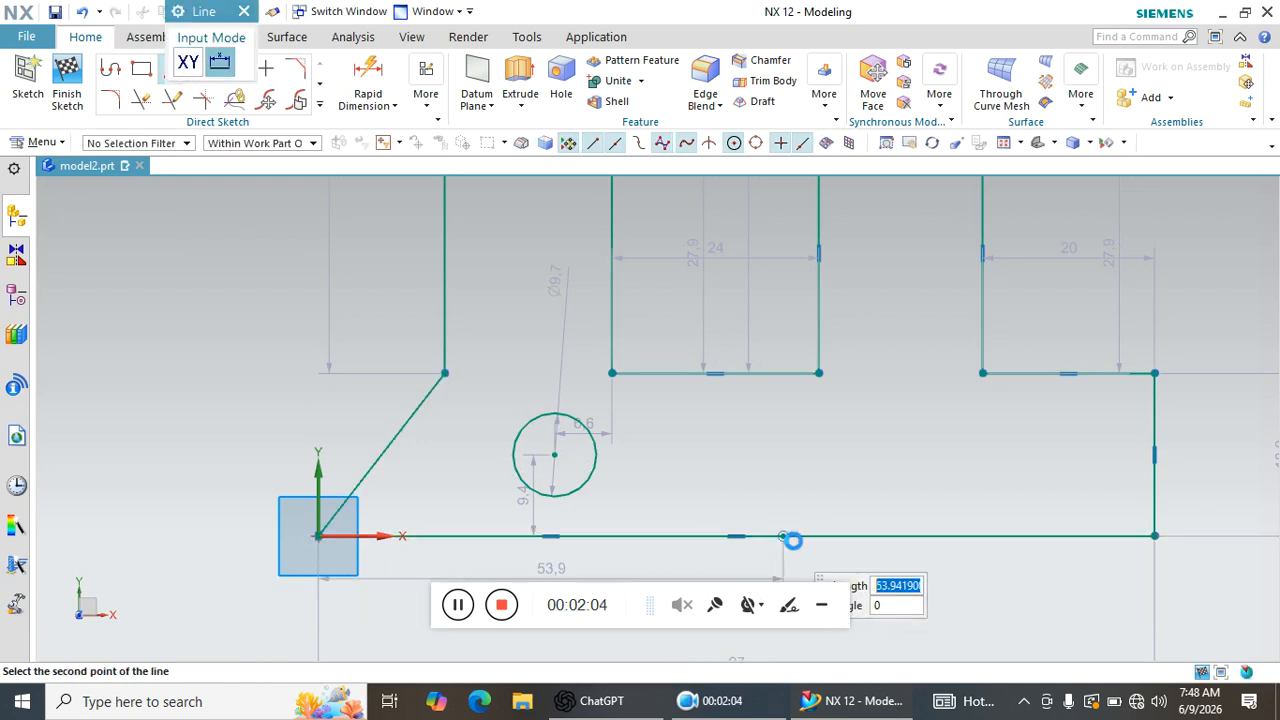
pyautogui.click(784, 536)
pyautogui.write('11.5')
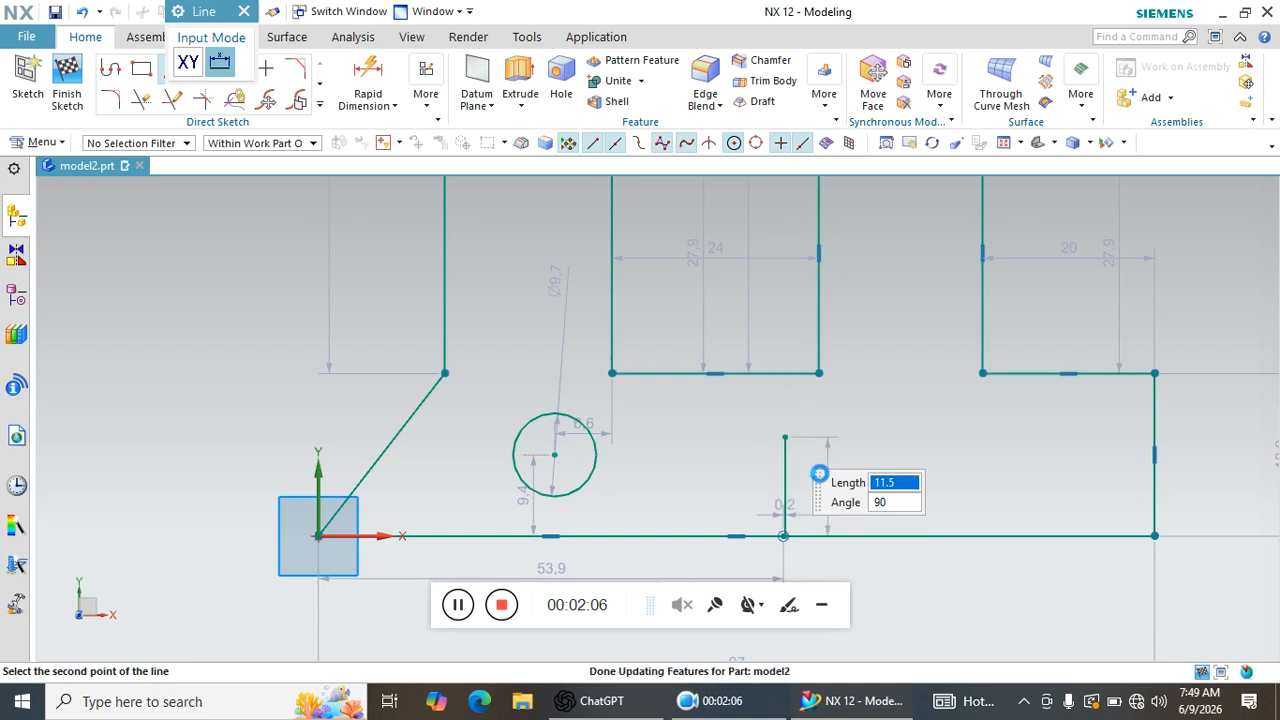
pyautogui.press('Return')
# Draw a rectangle about 6.5 by 4 mm in the base, starting from the upper end of the vertical line.
pyautogui.click(148, 78)
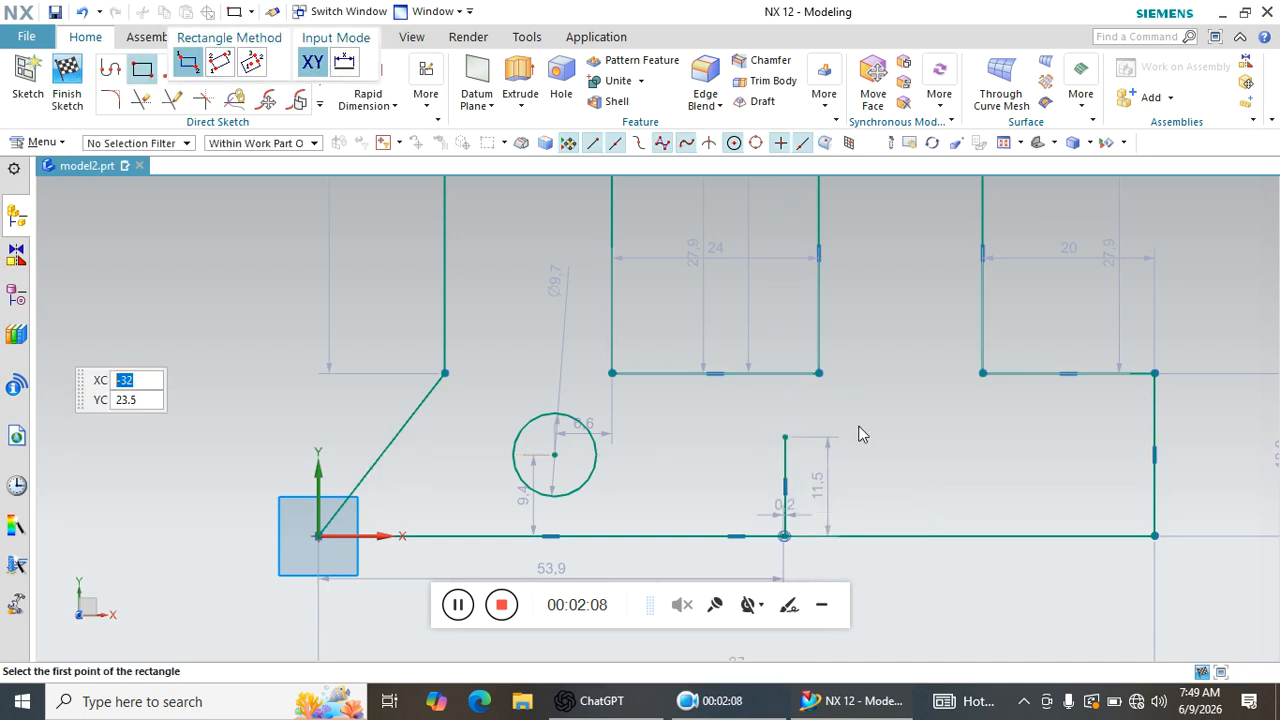
pyautogui.click(785, 437)
pyautogui.click(840, 470)
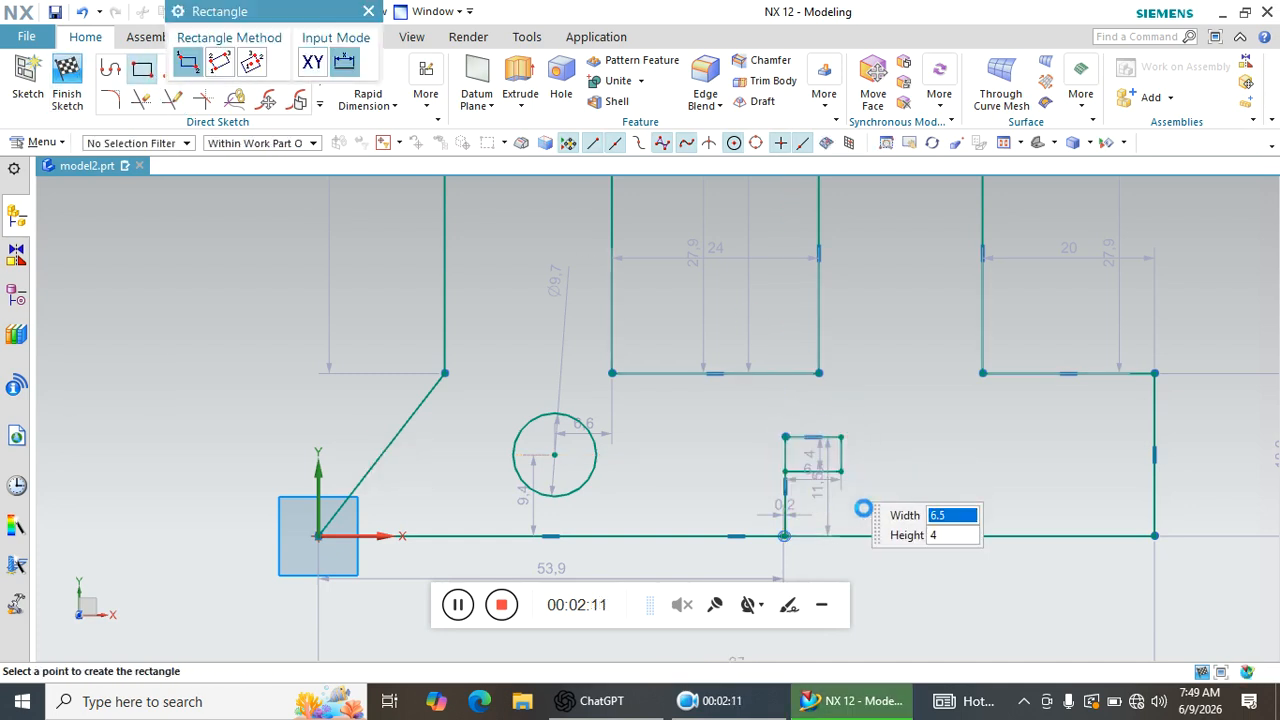
# Delete the vertical line that joins the small rectangle to the base's bottom edge.
pyautogui.press('Escape')
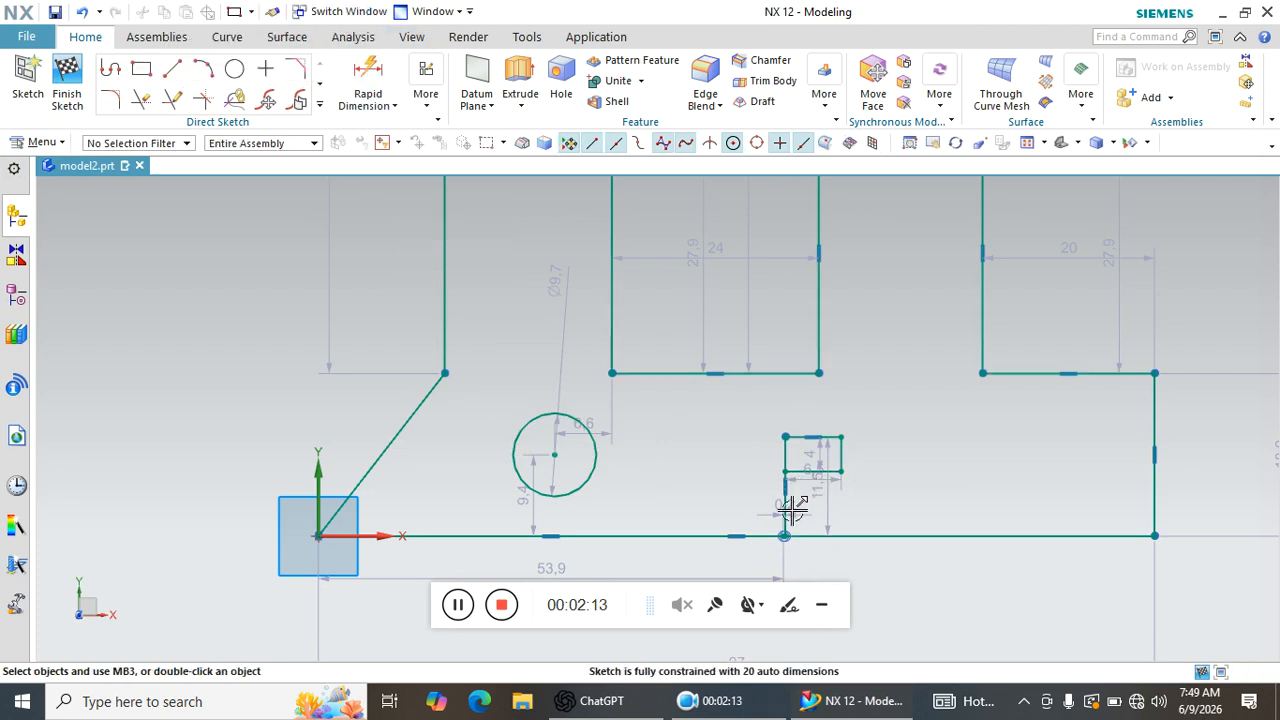
pyautogui.scroll(2, 790, 505)
pyautogui.click(783, 490)
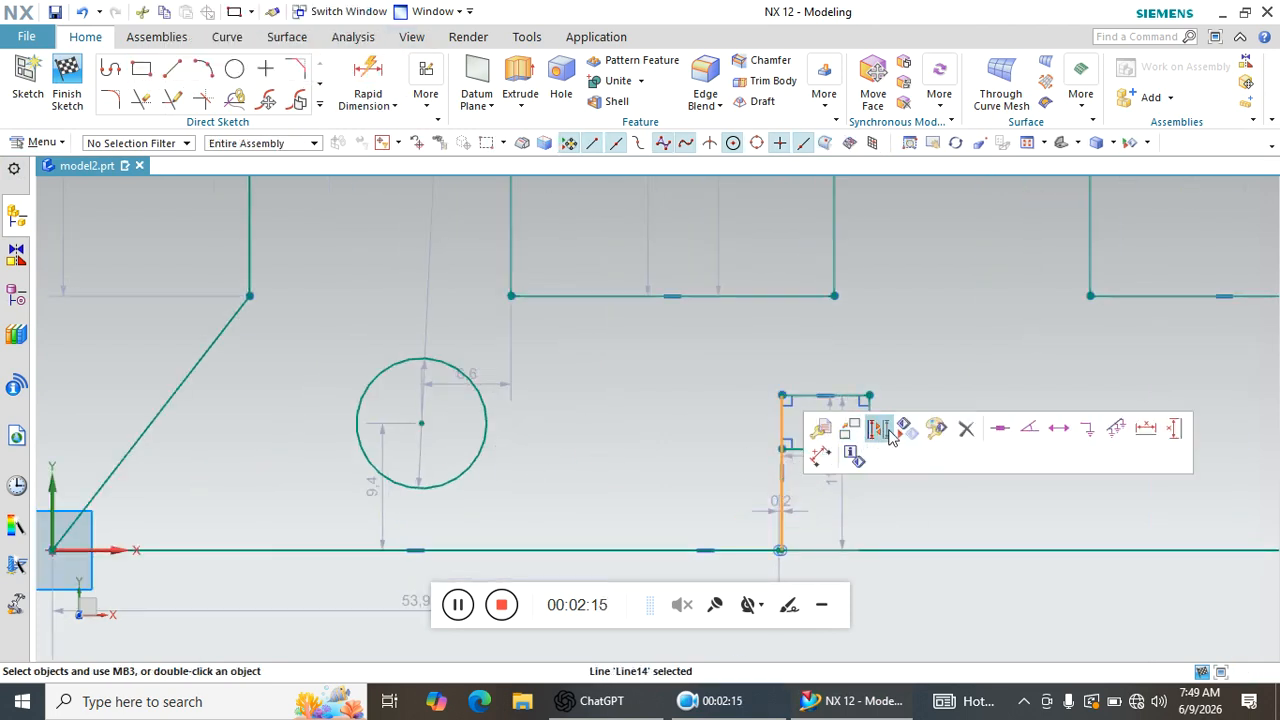
pyautogui.click(966, 428)
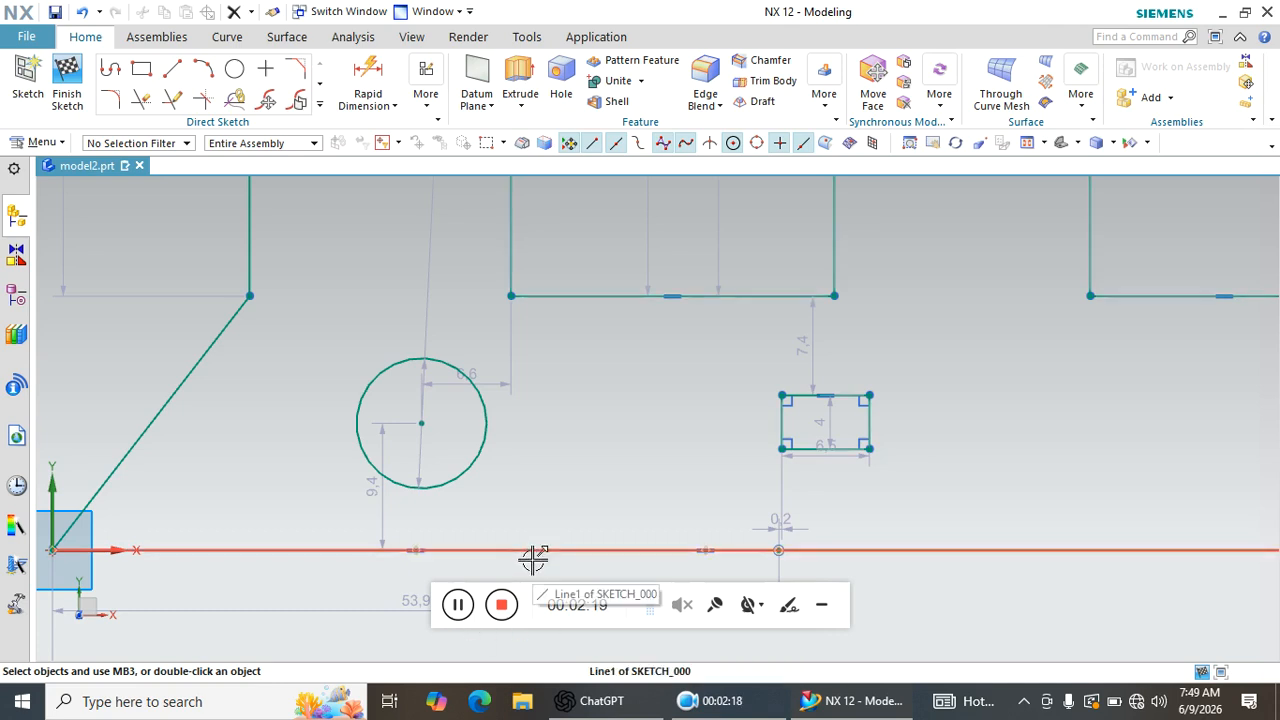
# Delete the extra 53.9 mm line lying over the base's bottom edge from the origin.
pyautogui.scroll(-2, 529, 500)
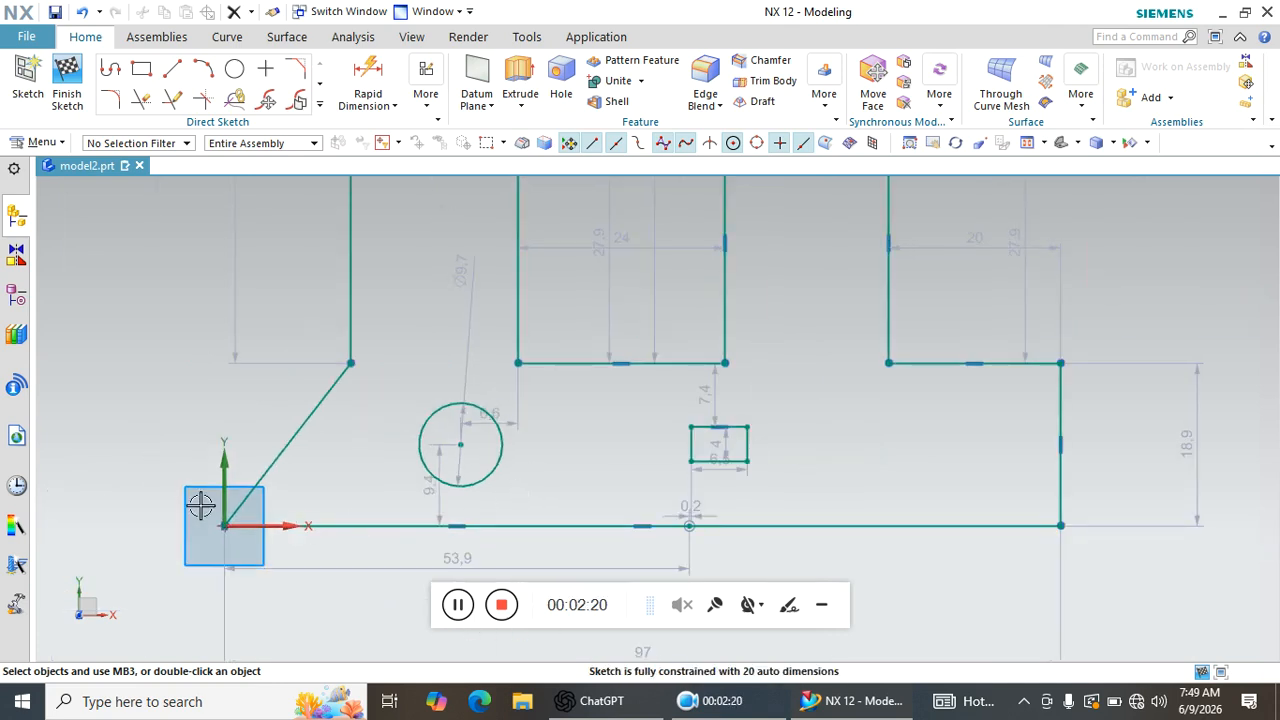
pyautogui.click(267, 523)
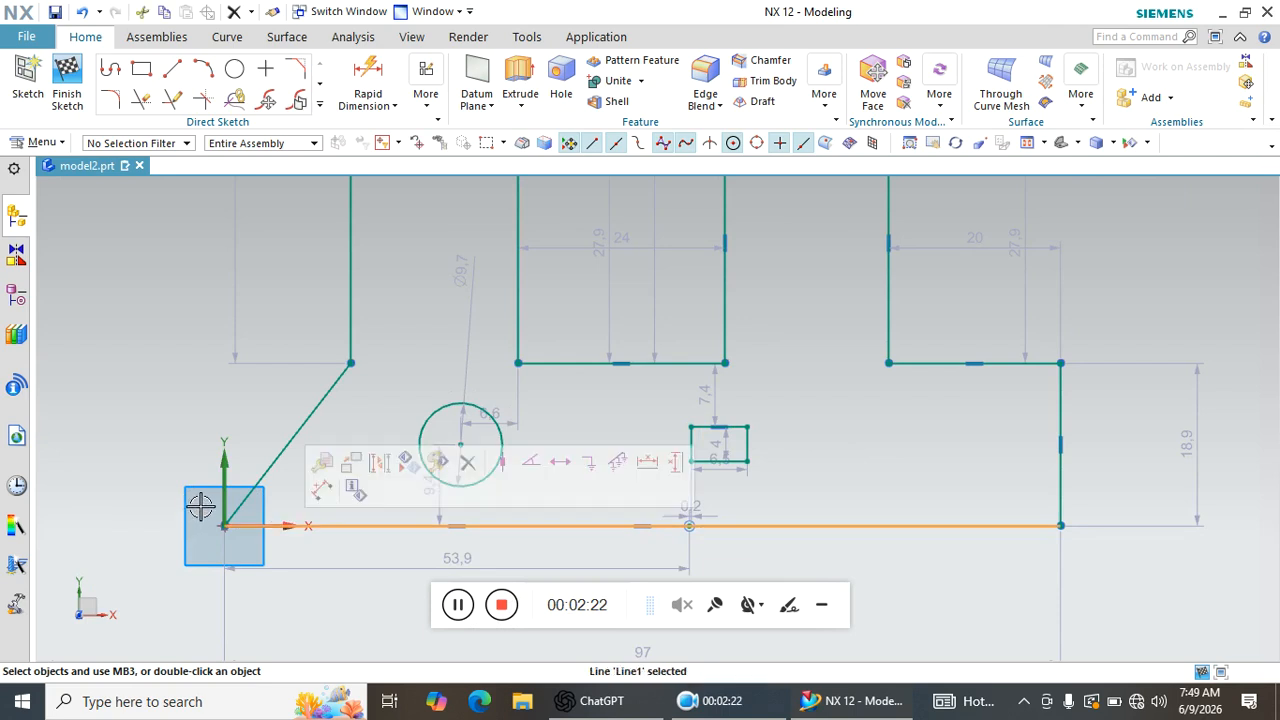
pyautogui.press('Escape')
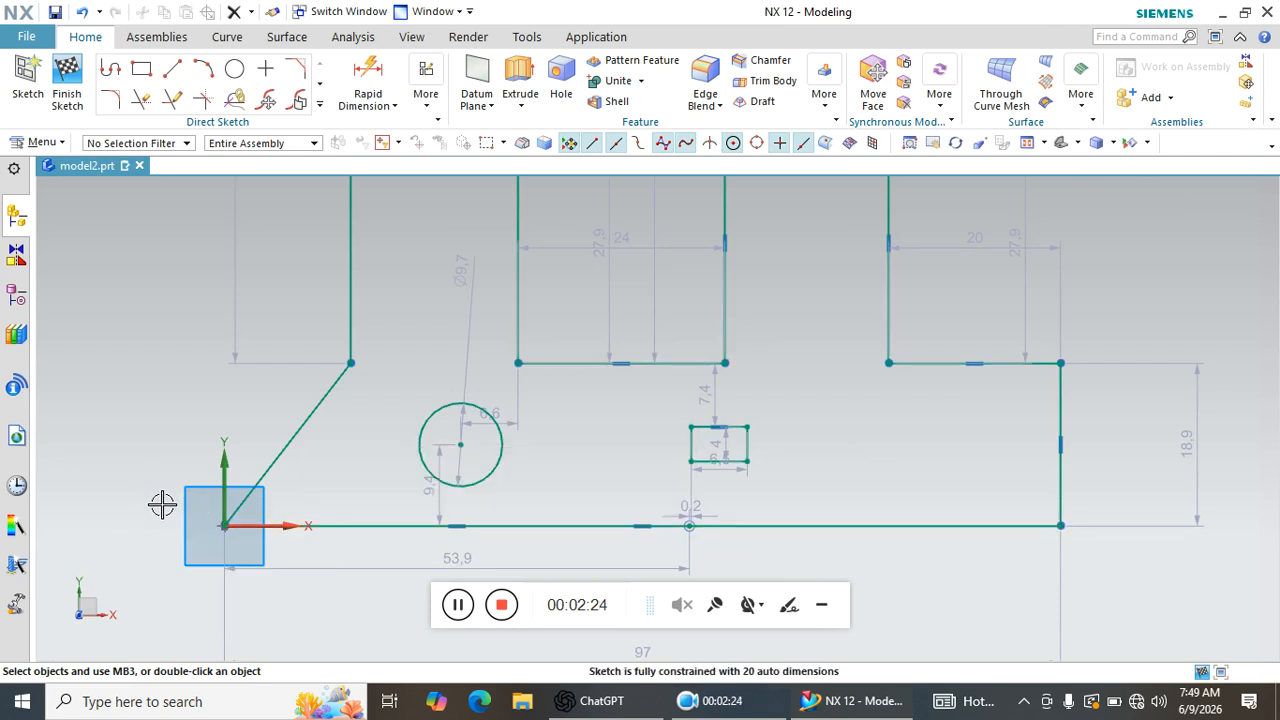
pyautogui.moveTo(186, 503)
pyautogui.mouseDown()
pyautogui.moveTo(285, 545)
pyautogui.moveTo(705, 556)
pyautogui.mouseUp()
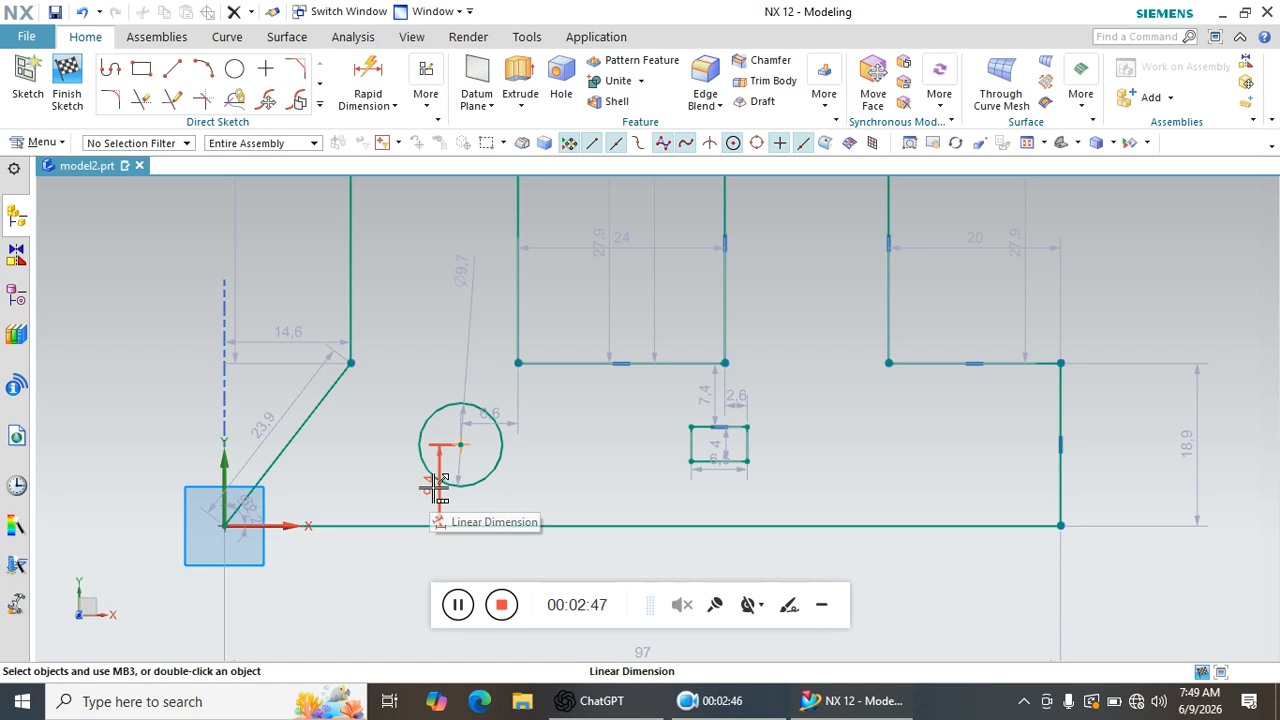
# Draw a vertical line about 11.3 mm long on the base's right edge, starting about 3.3 mm below its upper corner.
pyautogui.scroll(-5, 437, 487)
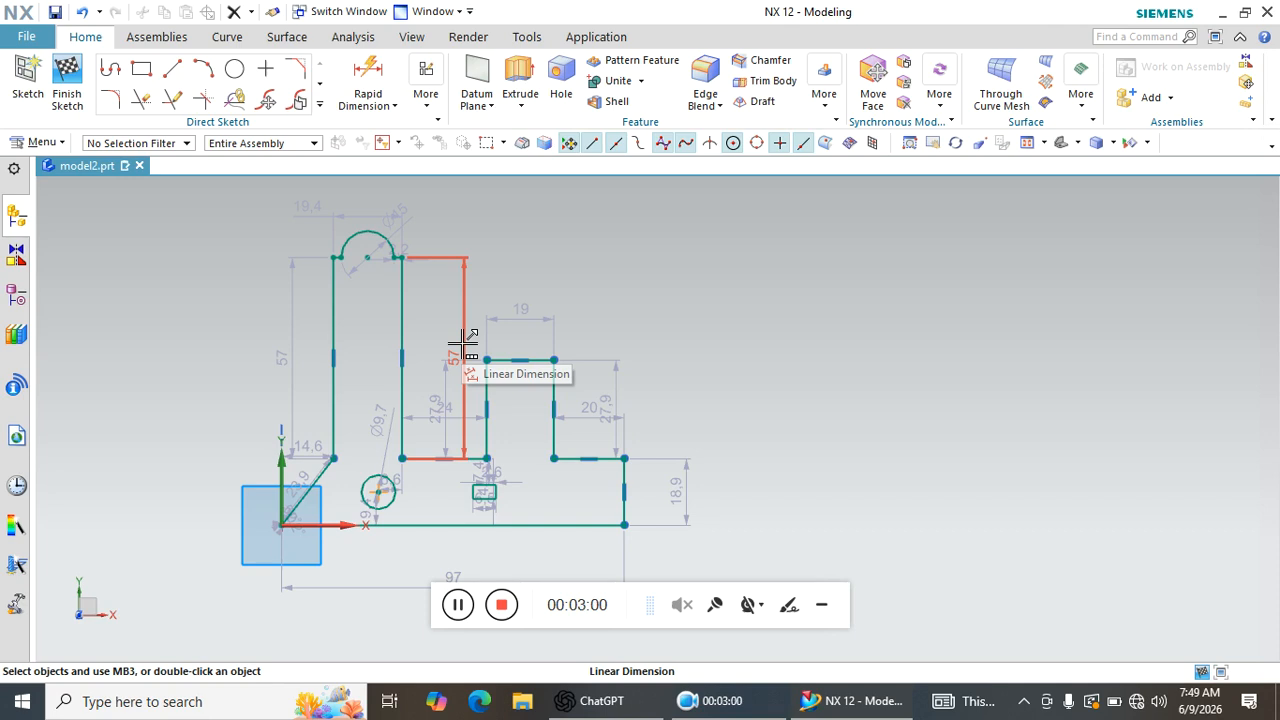
pyautogui.click(172, 68)
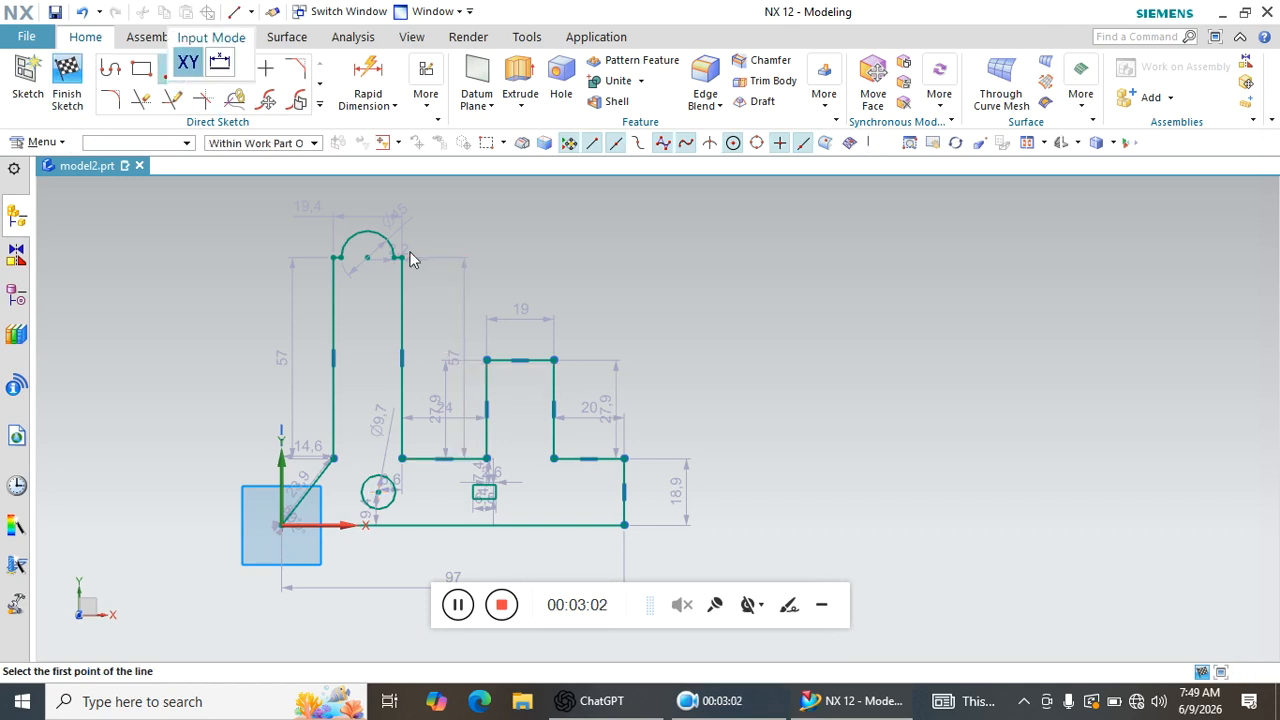
pyautogui.scroll(4, 603, 509)
pyautogui.click(653, 414)
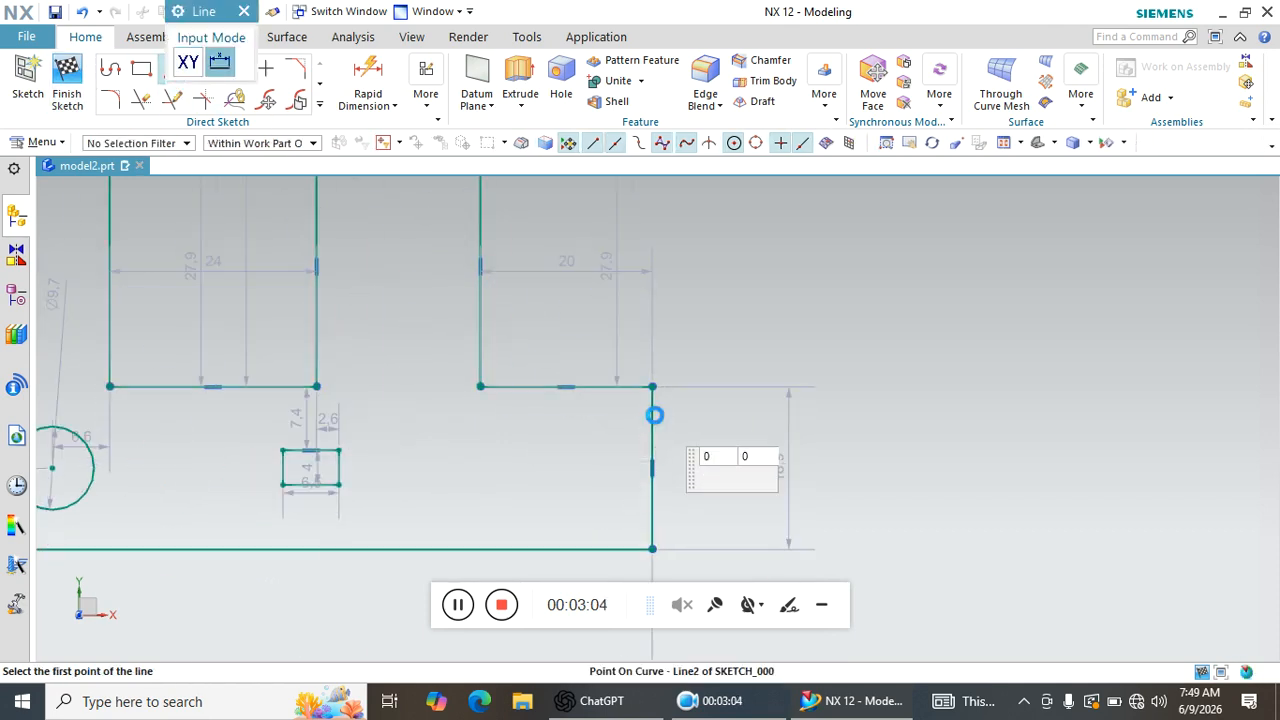
pyautogui.click(652, 513)
pyautogui.press('Escape')
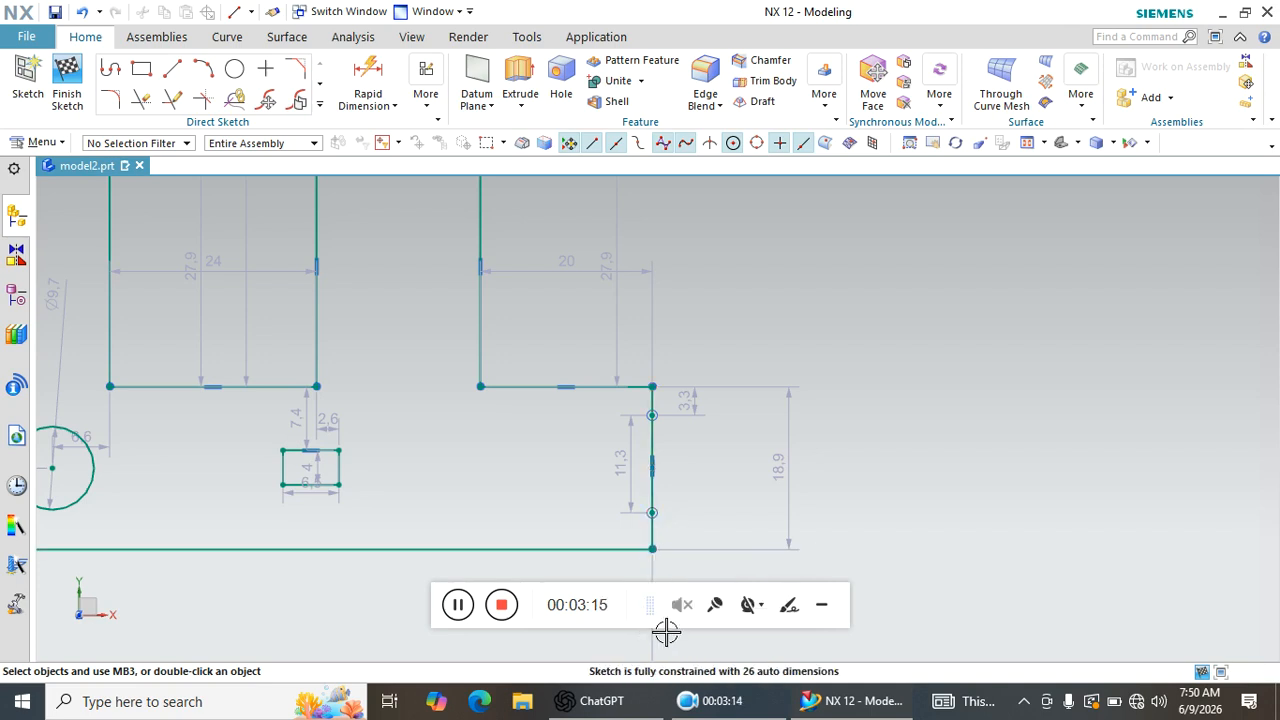
# Delete the short vertical line lying over the base's right edge.
pyautogui.scroll(-5, 800, 490)
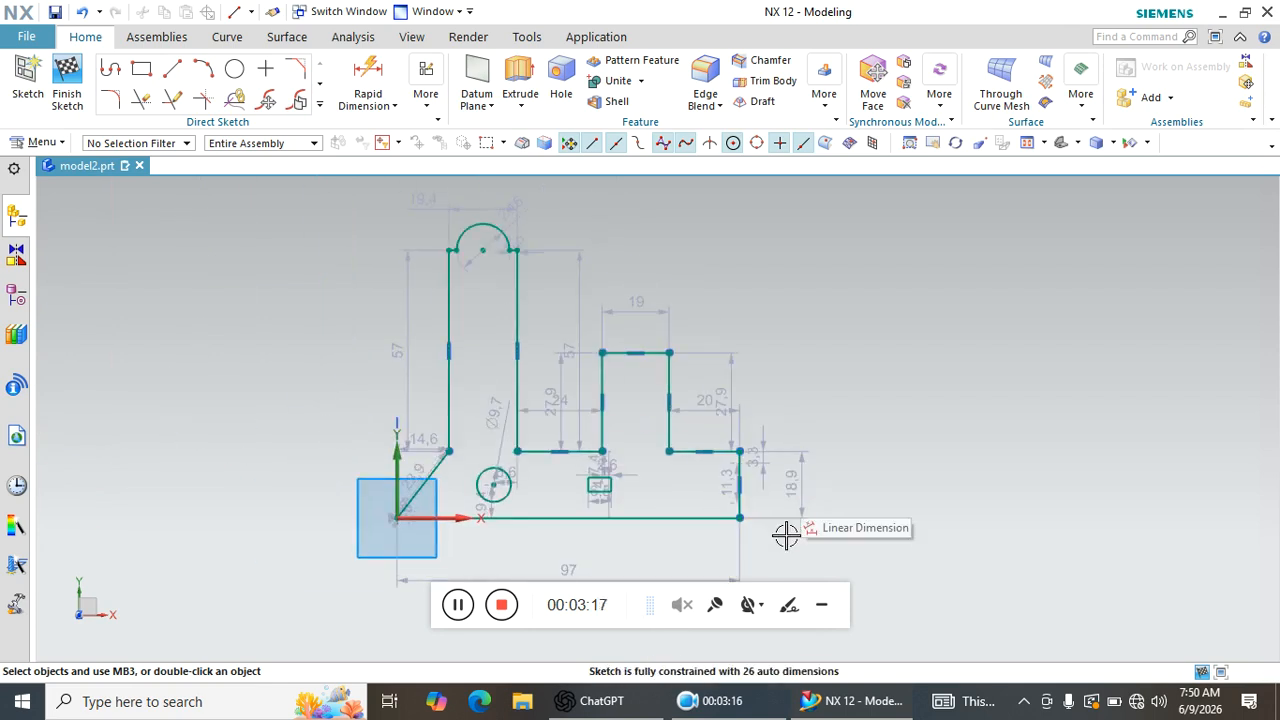
pyautogui.scroll(3, 778, 560)
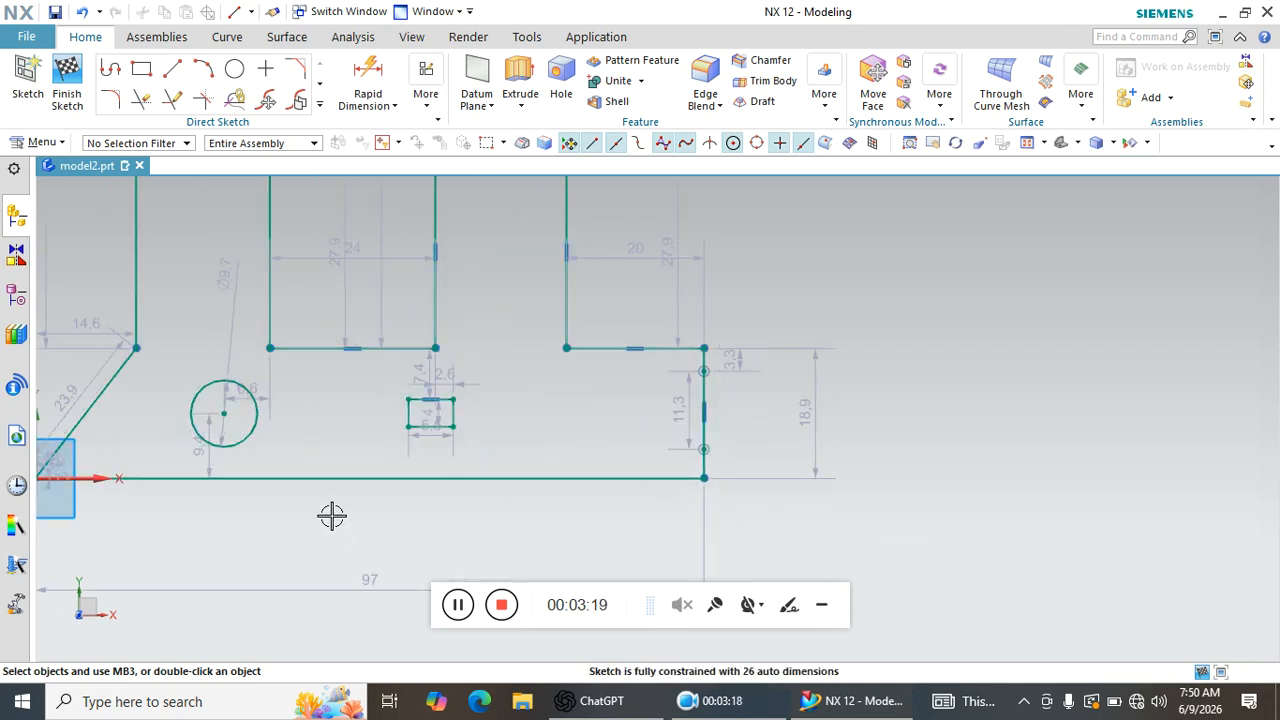
pyautogui.scroll(2, 340, 515)
pyautogui.scroll(2, 887, 357)
pyautogui.moveTo(897, 241)
pyautogui.mouseDown()
pyautogui.moveTo(1171, 549)
pyautogui.moveTo(1170, 524)
pyautogui.mouseUp()
pyautogui.press('Delete')
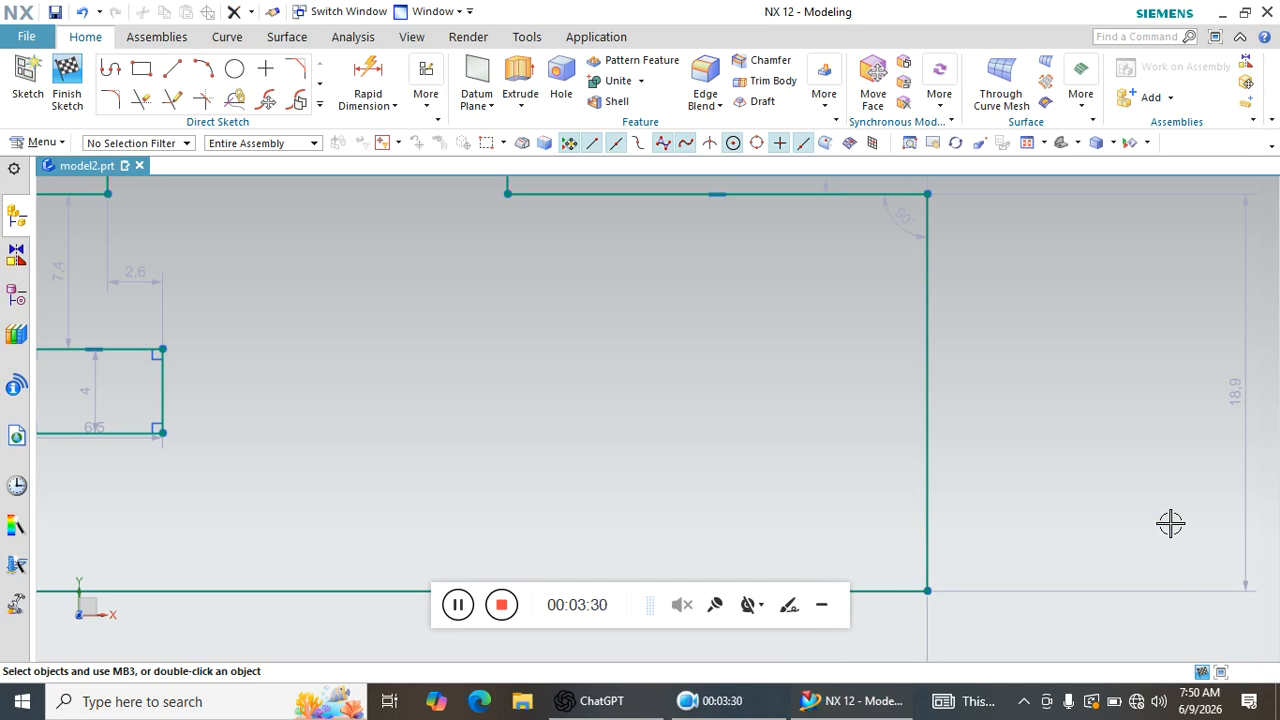
# Finish the profile sketch and reopen it for editing.
pyautogui.scroll(-4, 471, 451)
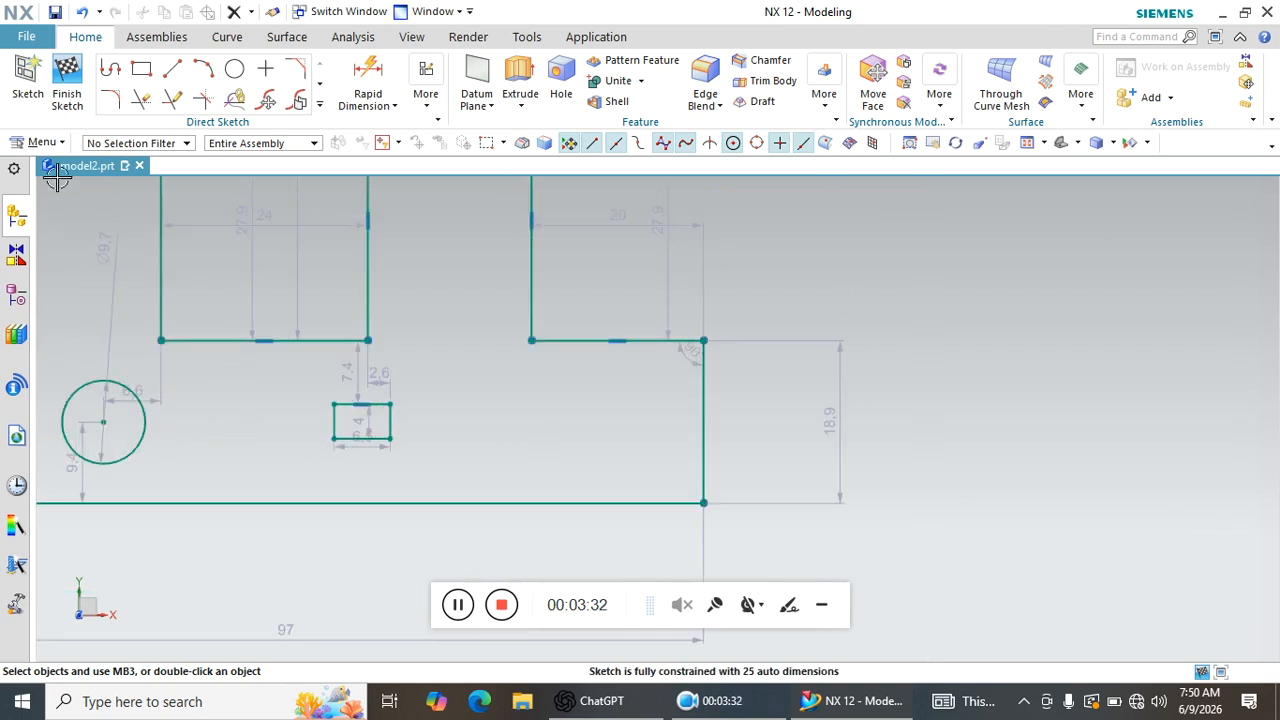
pyautogui.click(65, 98)
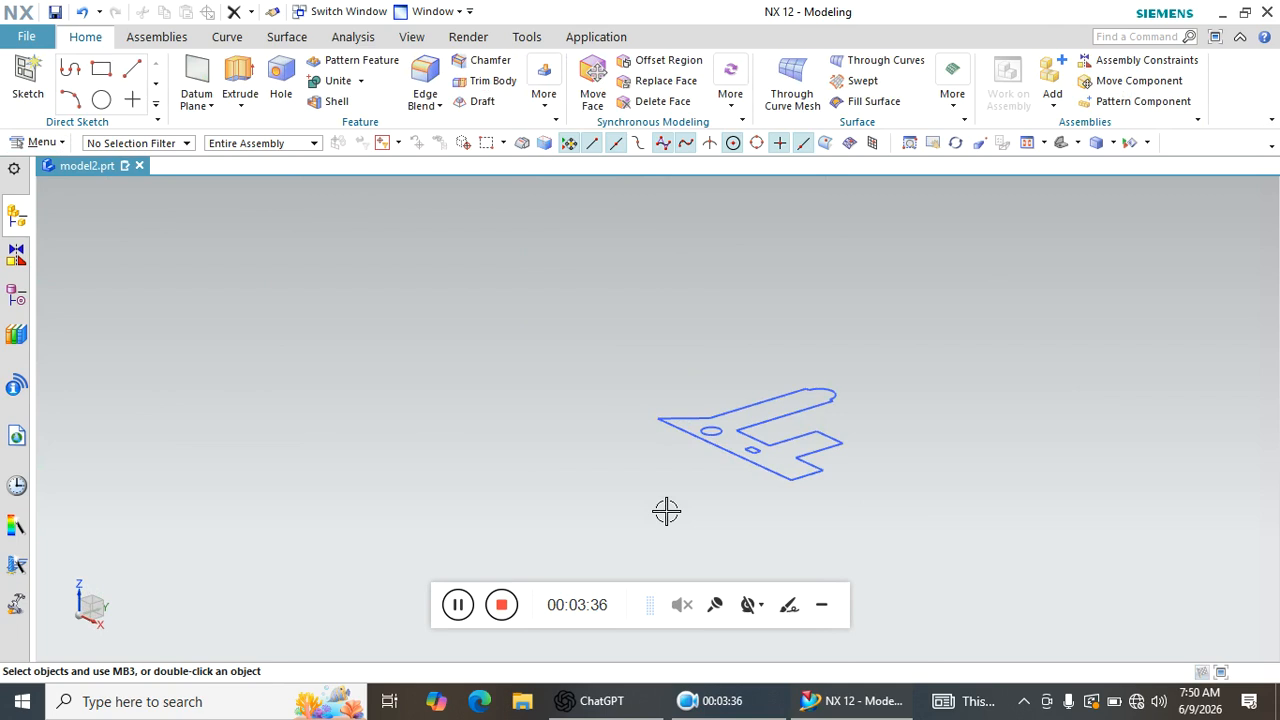
pyautogui.doubleClick(740, 462)
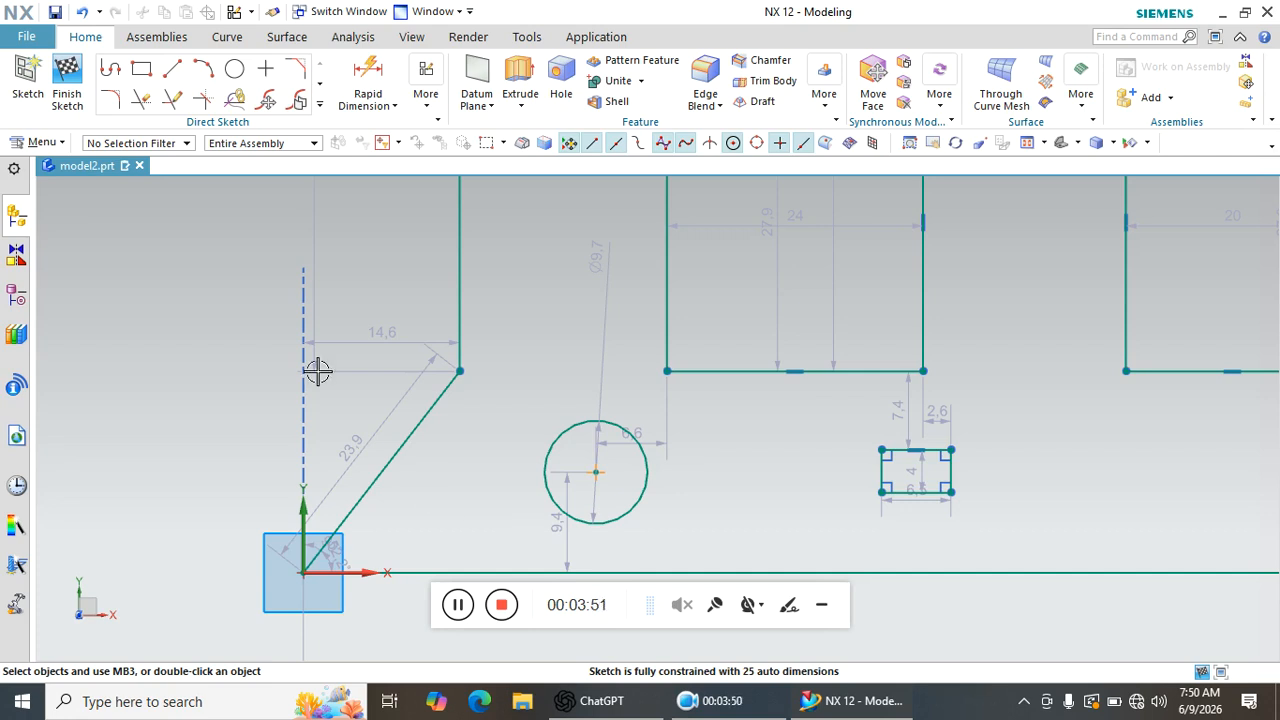
# Draw a second circle about 16.2 mm in diameter, concentric with the existing circle in the base.
pyautogui.click(230, 74)
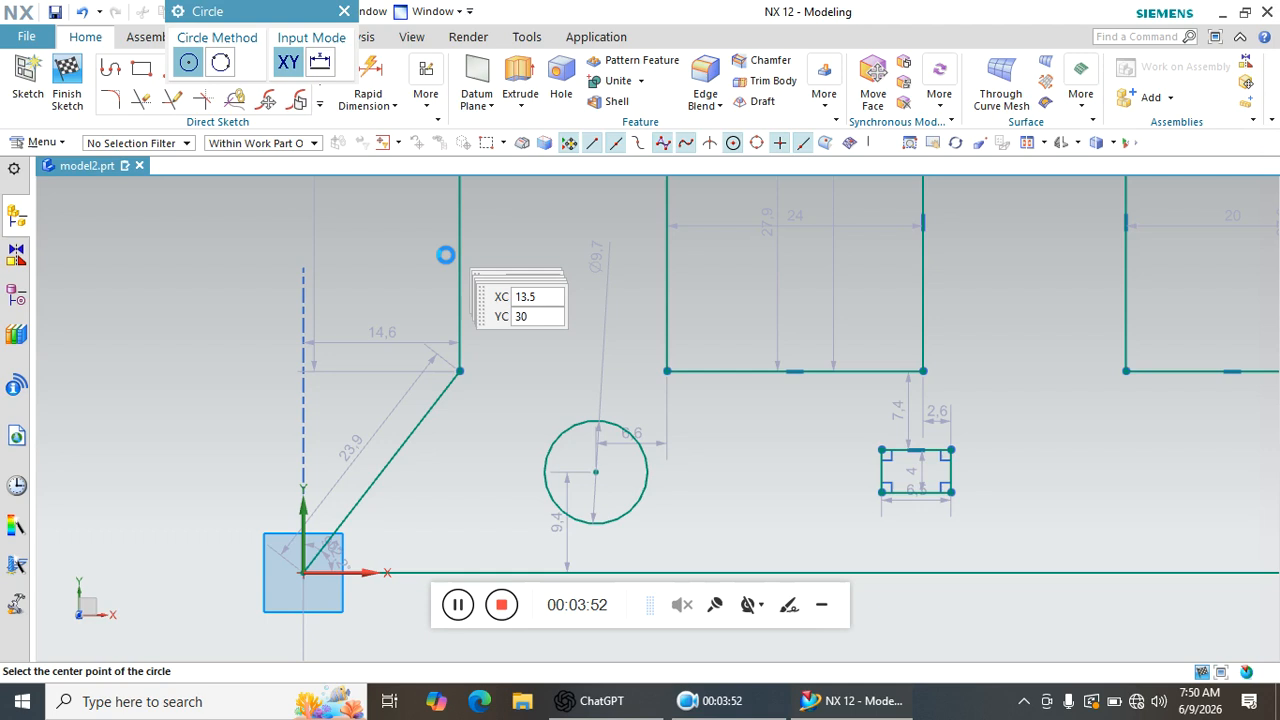
pyautogui.click(595, 472)
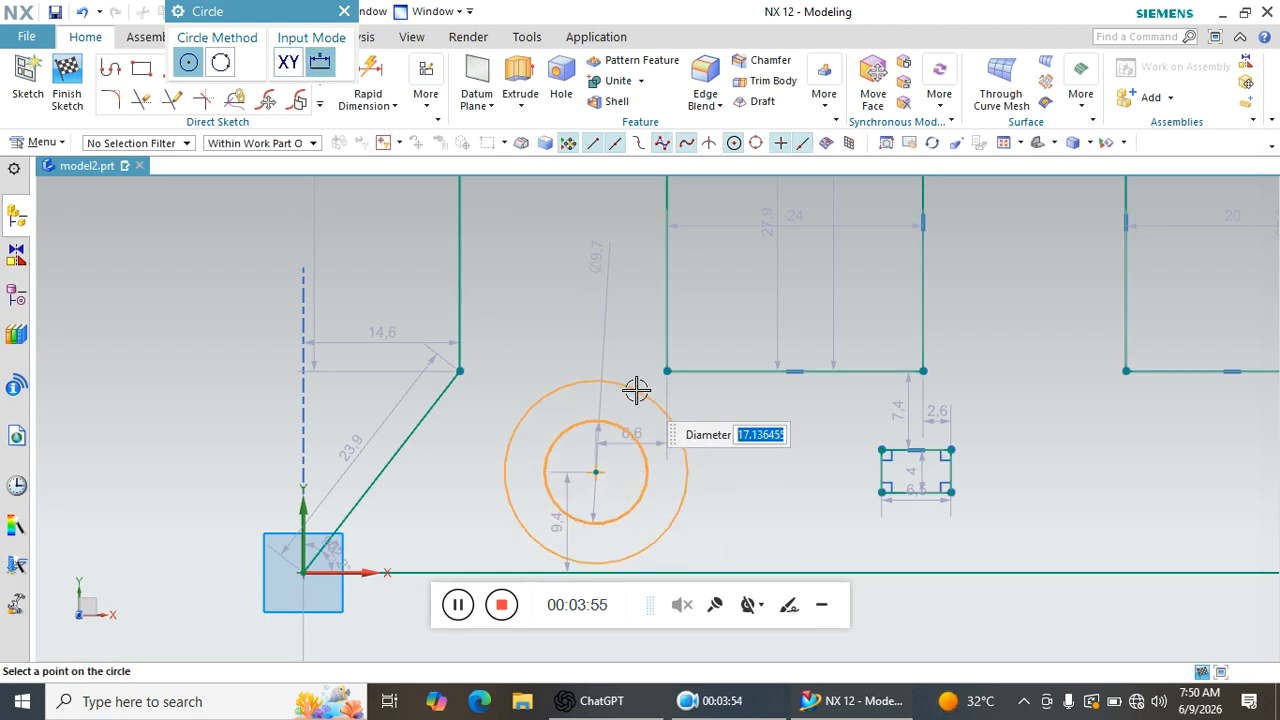
pyautogui.click(634, 391)
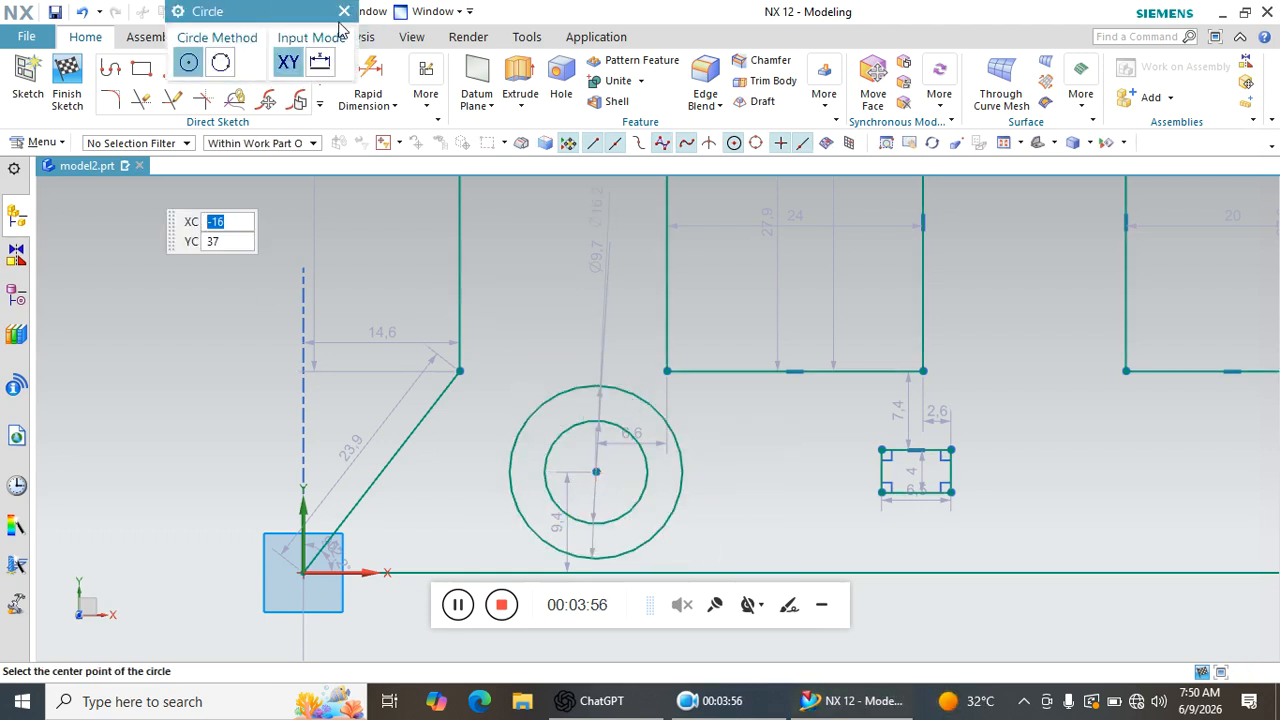
pyautogui.click(344, 14)
# Delete the larger outer circle around the hole in the base.
pyautogui.scroll(-5, 324, 320)
pyautogui.scroll(4, 462, 401)
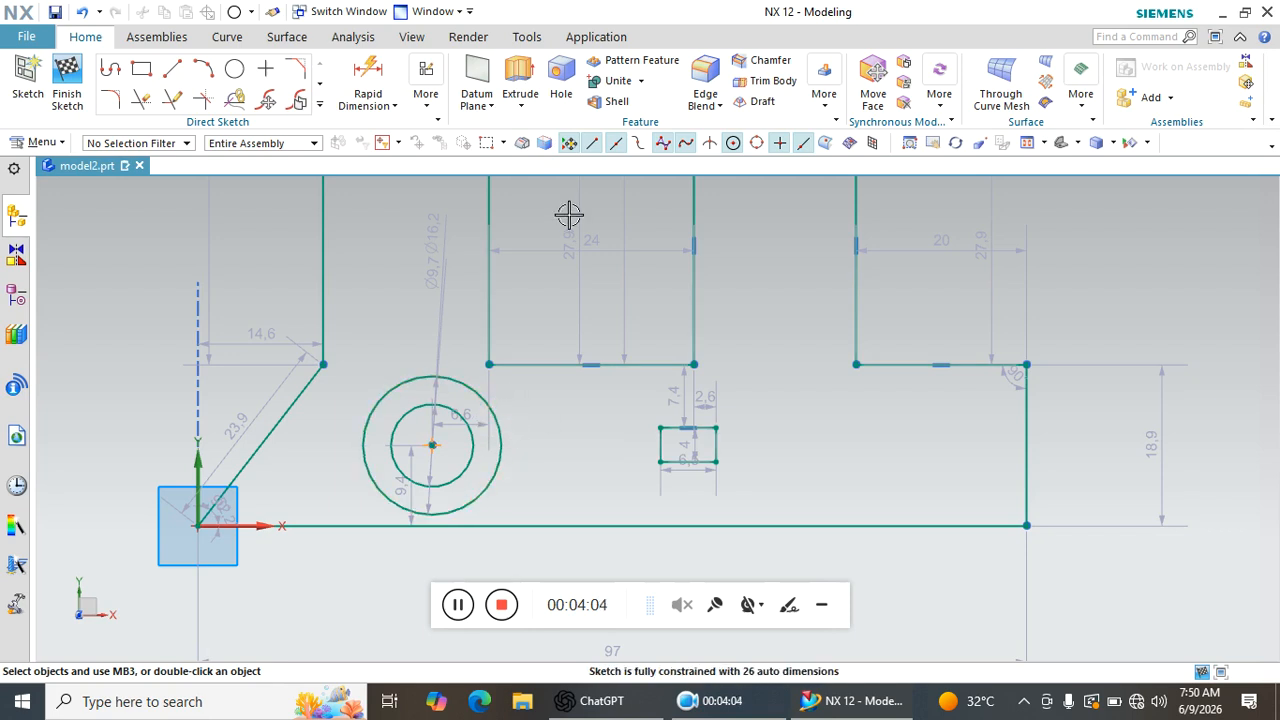
pyautogui.click(498, 405)
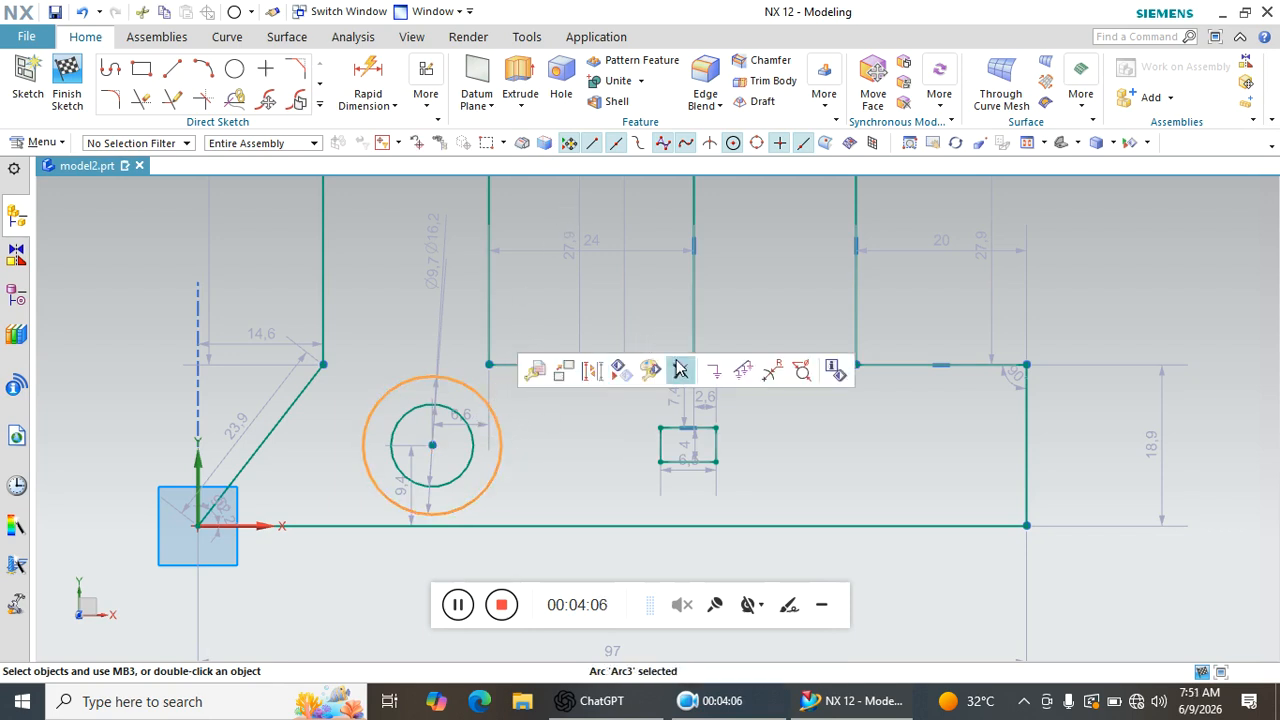
pyautogui.click(679, 369)
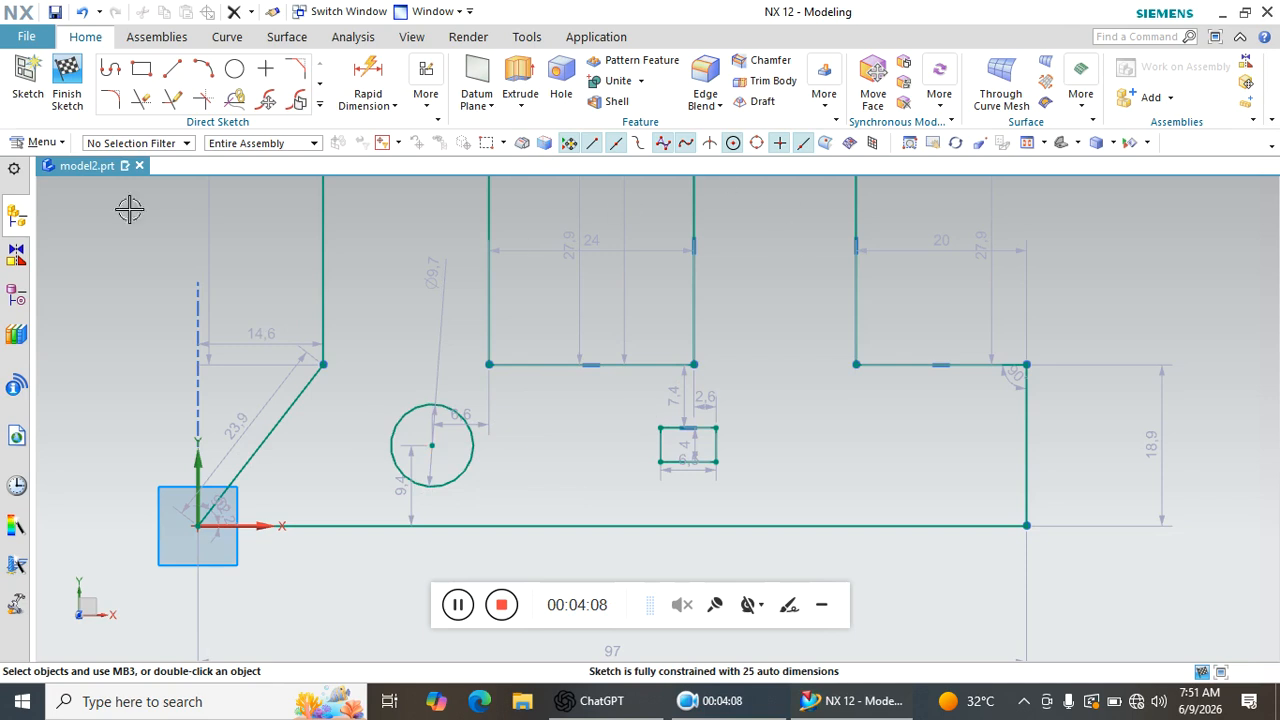
# Finish the sketch and extrude the whole profile, including the circular and rectangular openings, from 0 to 30 mm.
pyautogui.click(67, 85)
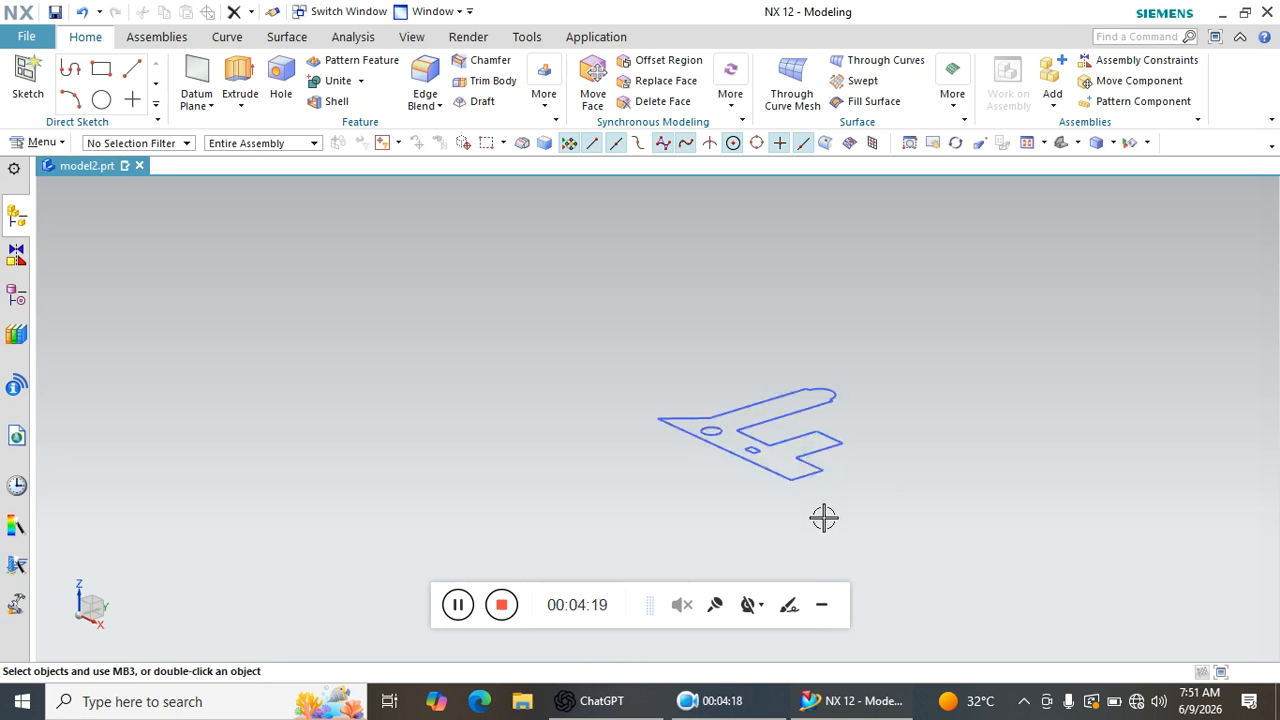
pyautogui.moveTo(797, 467); pyautogui.dragTo(642, 357, button='middle')
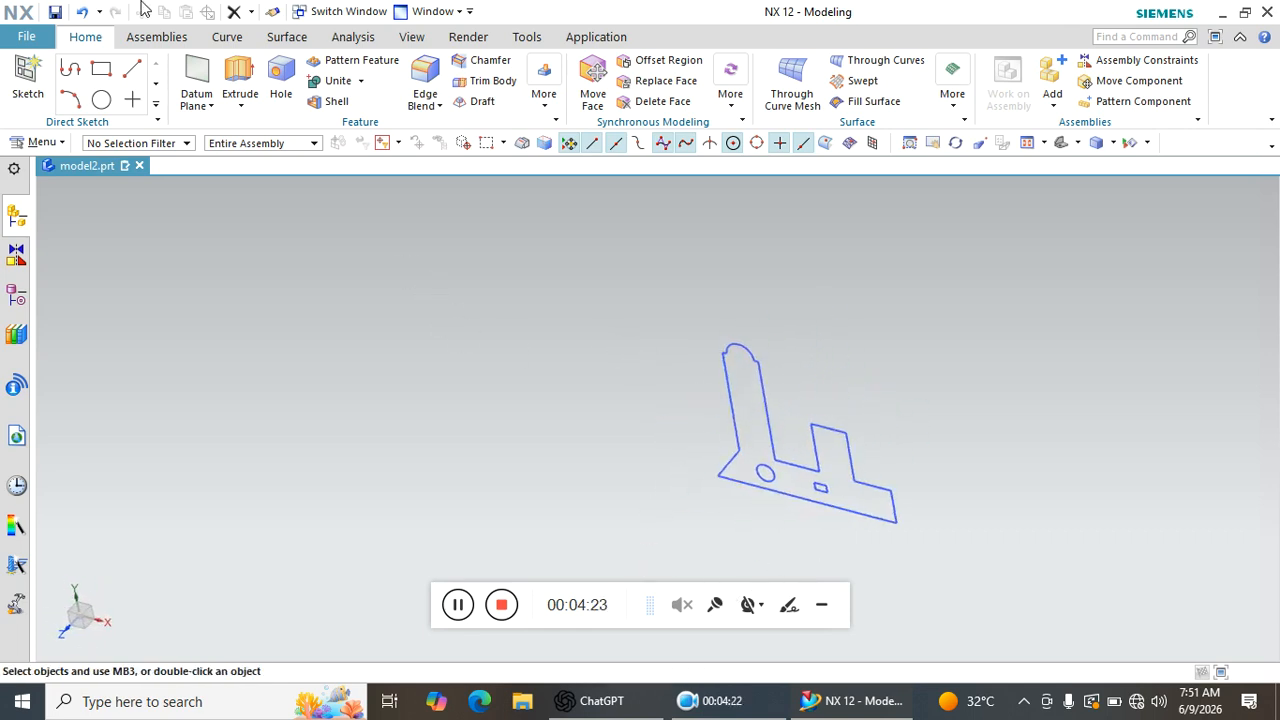
pyautogui.click(238, 70)
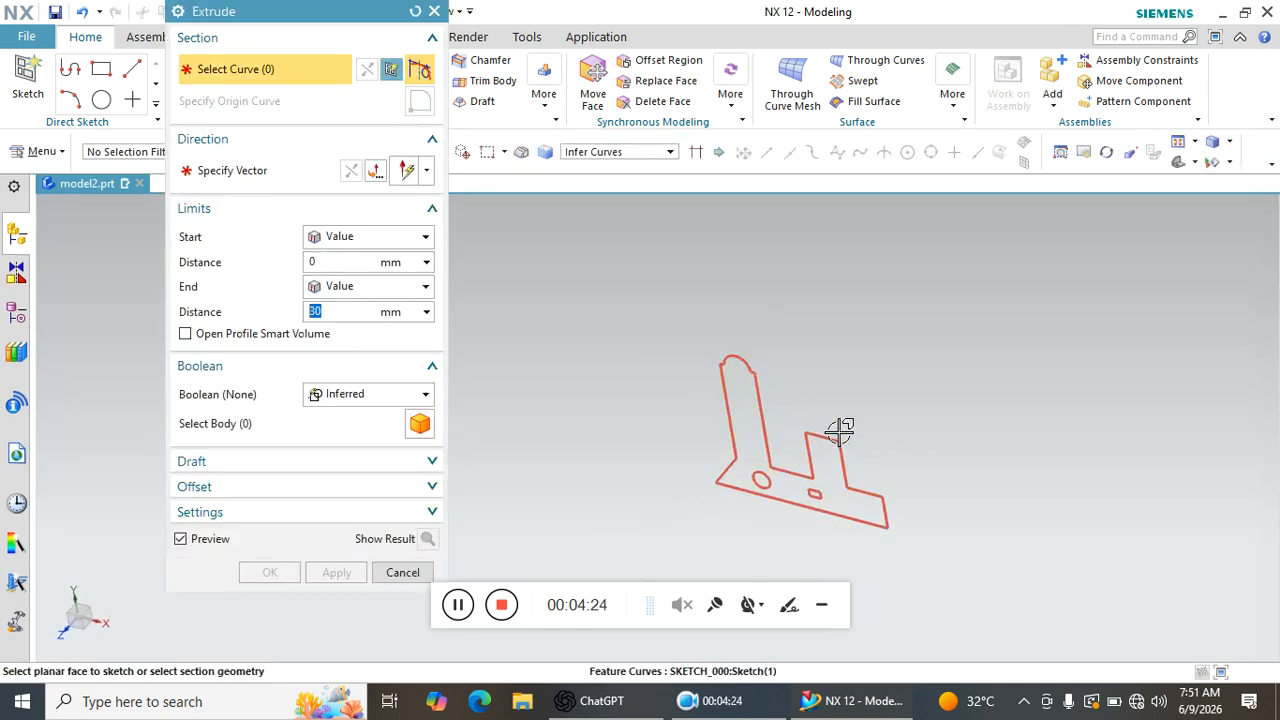
pyautogui.click(843, 437)
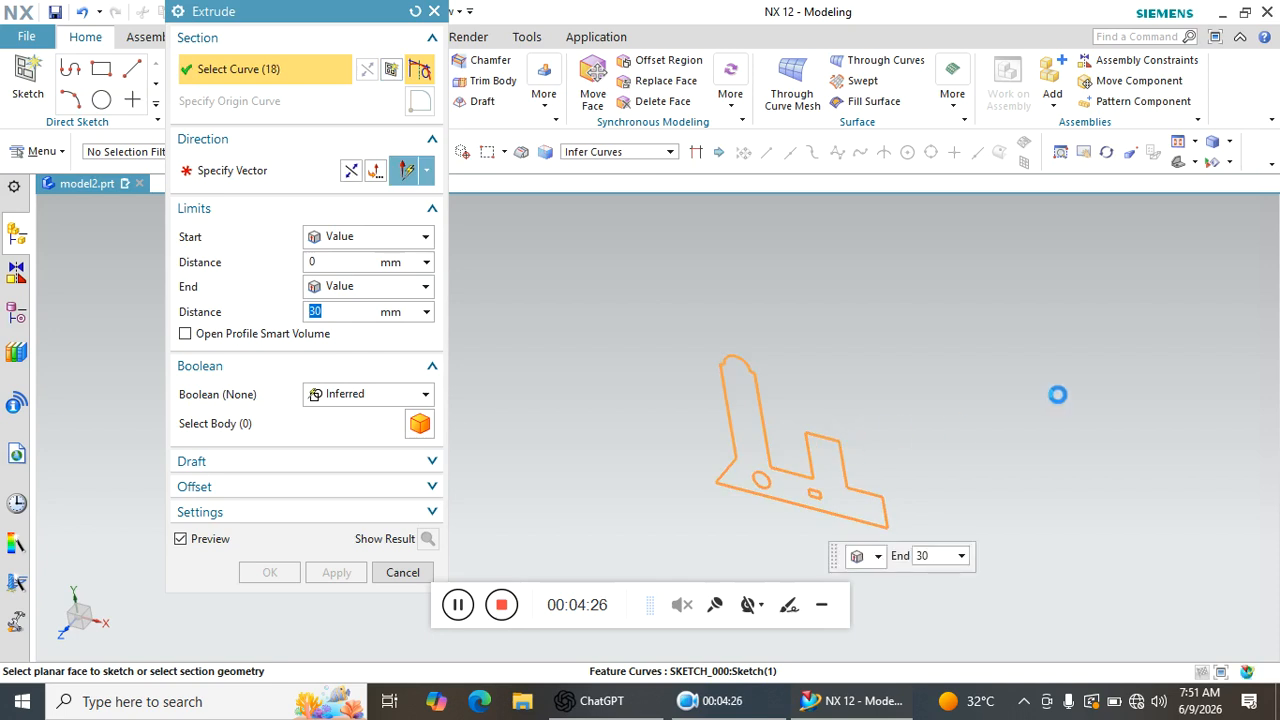
pyautogui.moveTo(705, 526); pyautogui.dragTo(694, 500, button='middle')
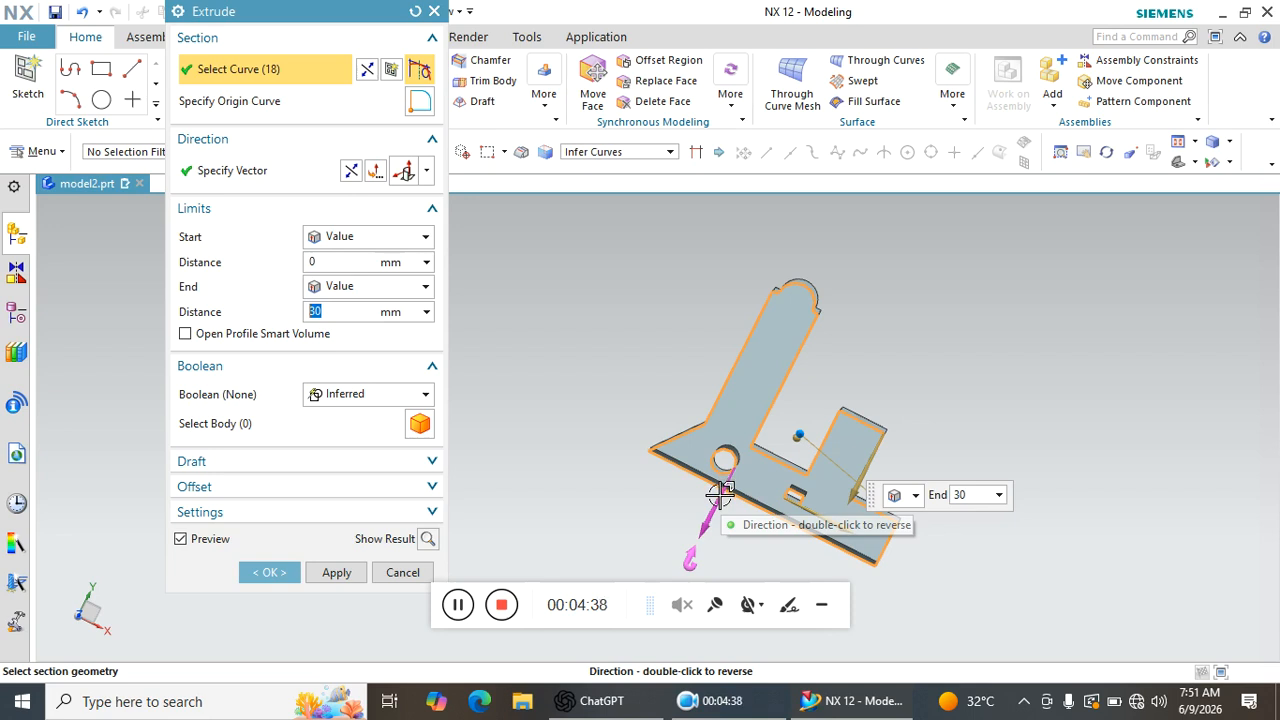
pyautogui.scroll(5, 714, 498)
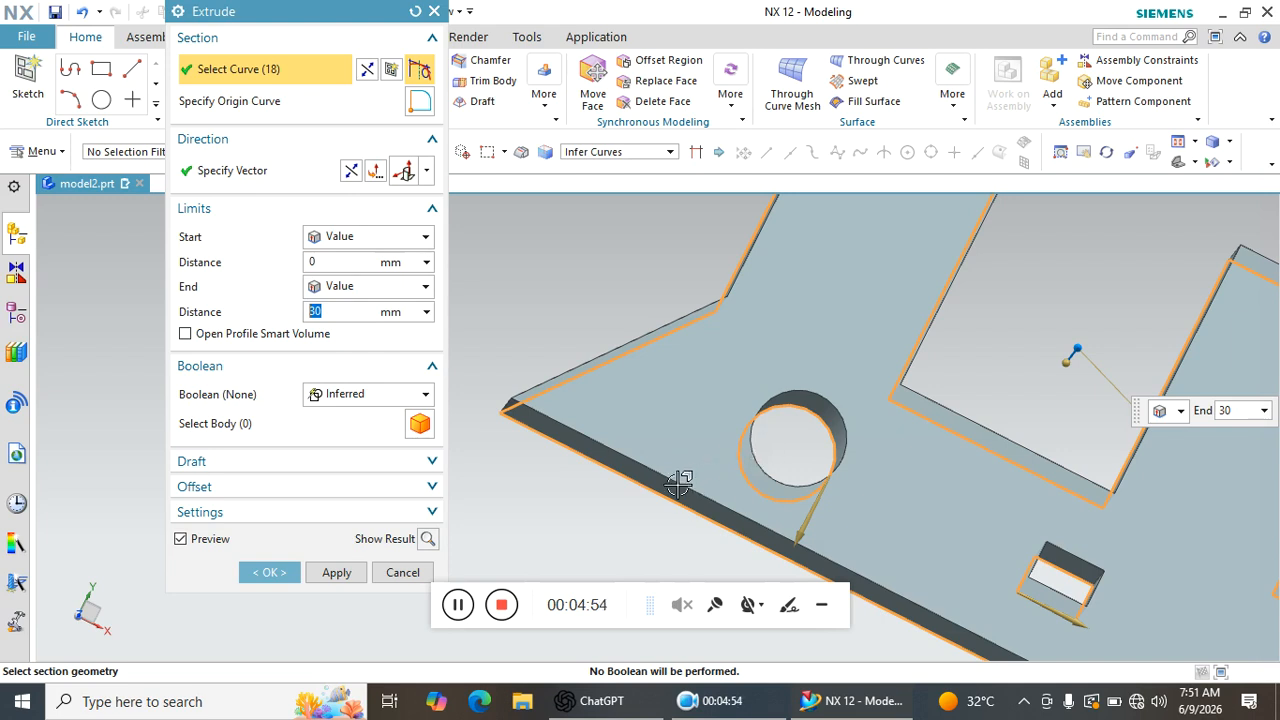
pyautogui.moveTo(779, 428); pyautogui.dragTo(729, 455, button='middle')
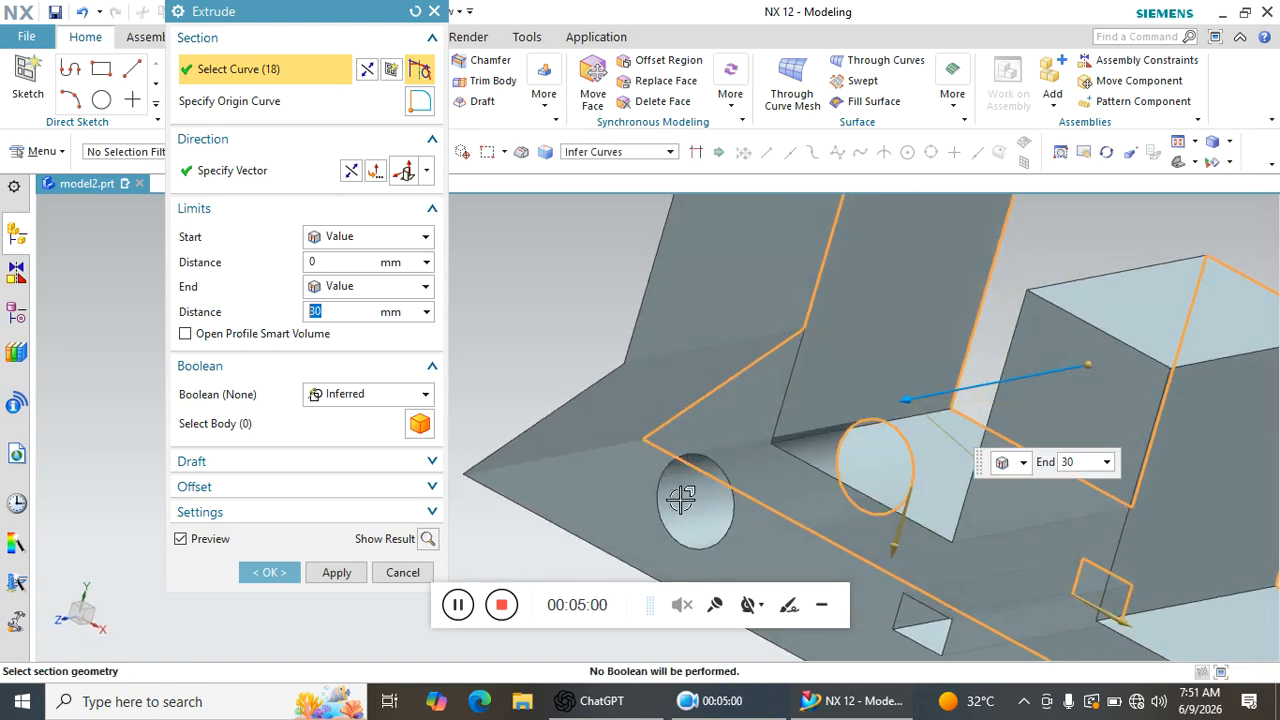
pyautogui.scroll(2, 690, 480)
pyautogui.scroll(-4, 705, 462)
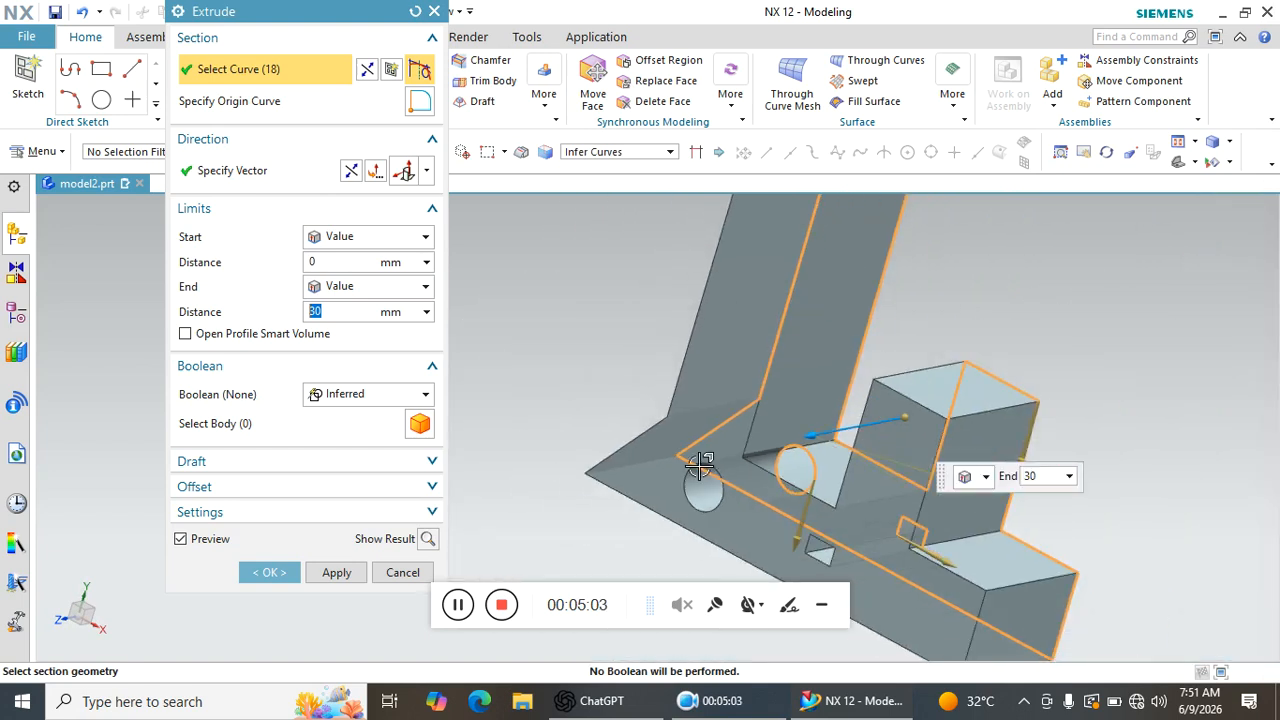
pyautogui.click(266, 575)
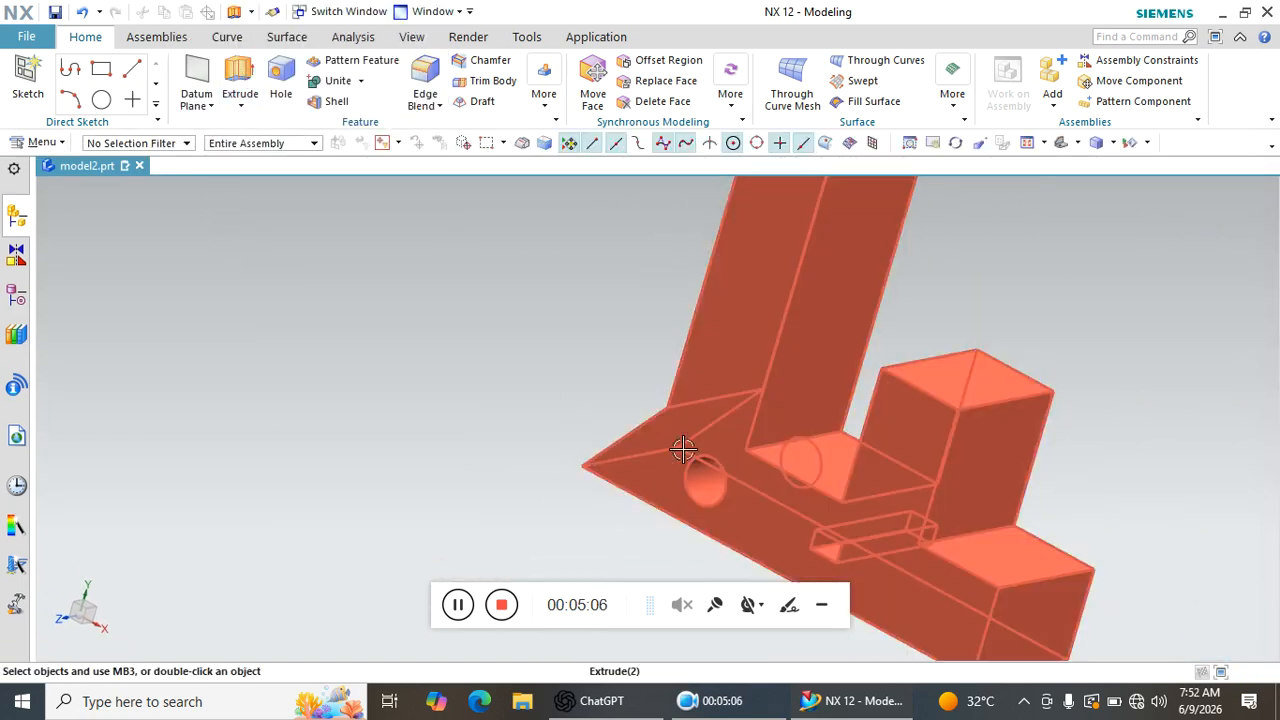
# Reopen the part's profile extrusion for editing and set its end distance to 80 mm.
pyautogui.scroll(-3, 760, 452)
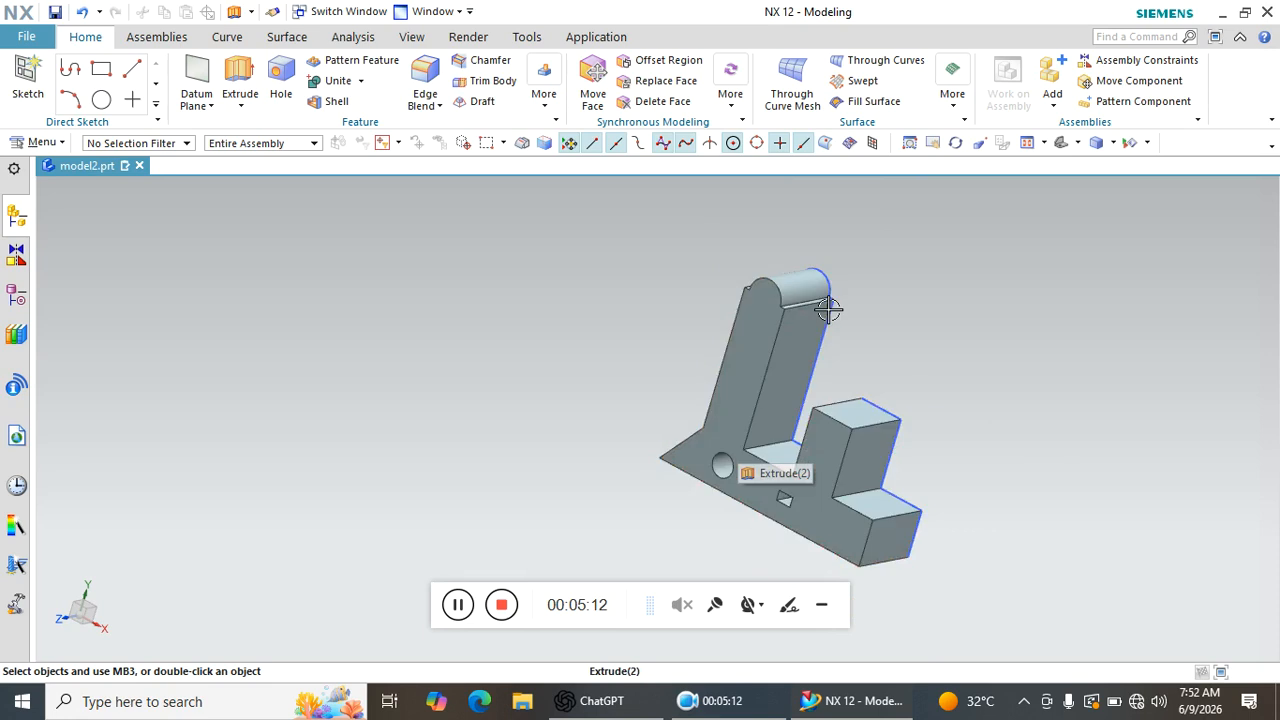
pyautogui.doubleClick(766, 363)
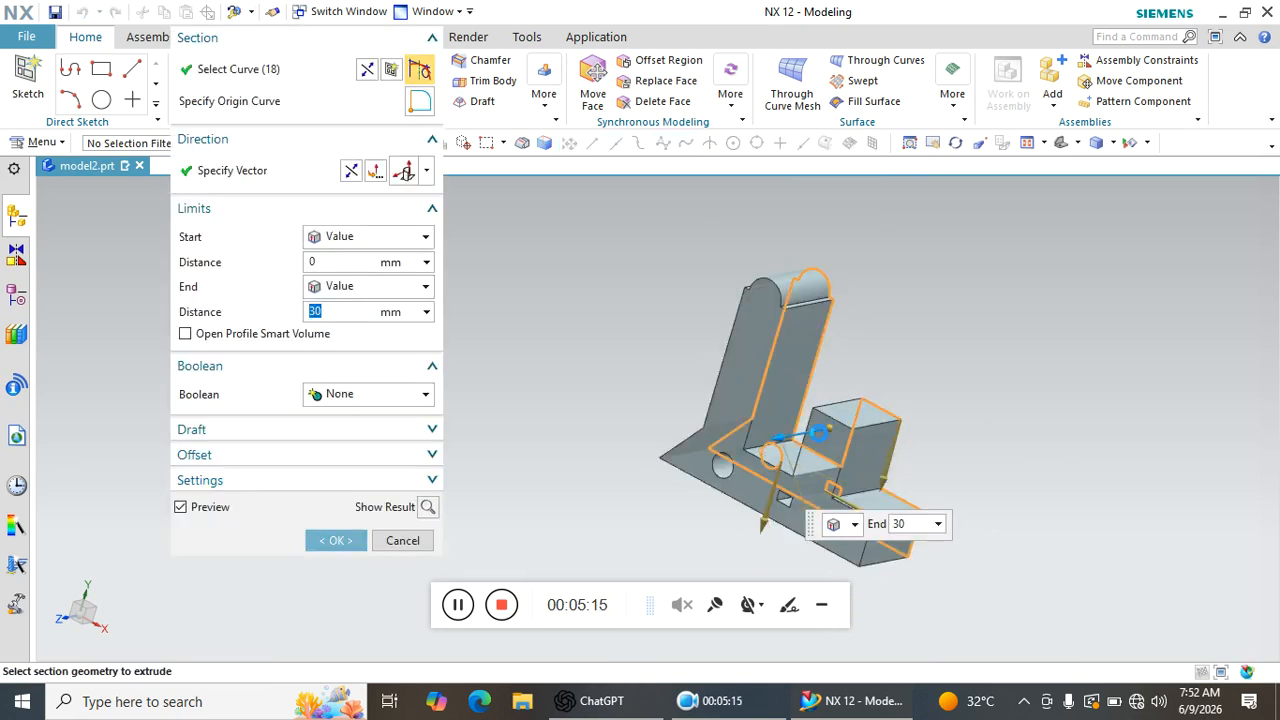
pyautogui.moveTo(778, 454); pyautogui.dragTo(703, 481)
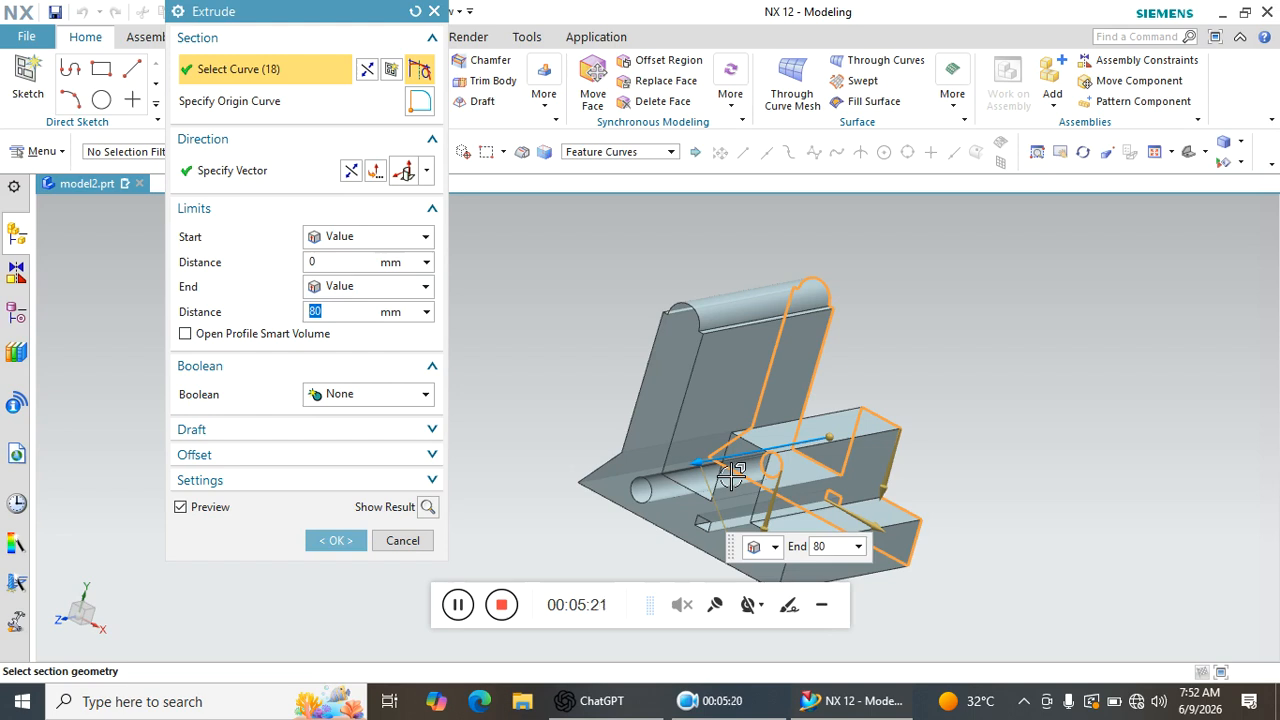
pyautogui.scroll(5, 623, 469)
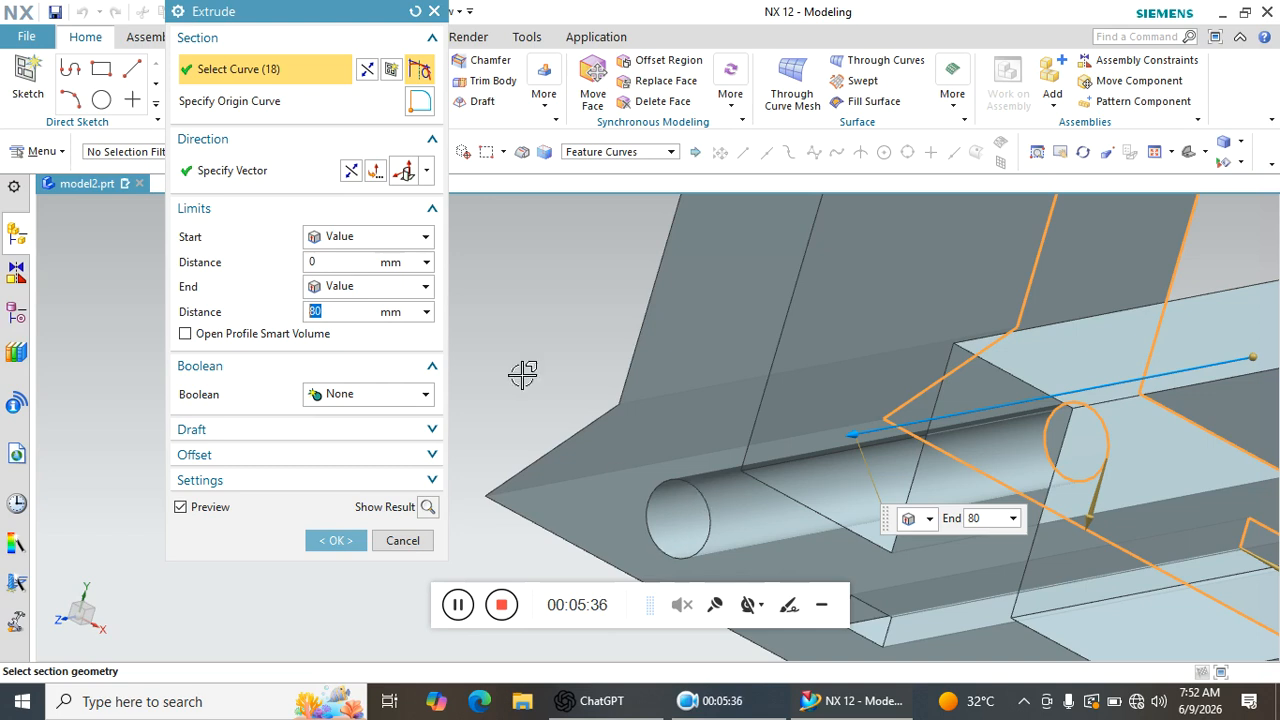
pyautogui.scroll(3, 710, 370)
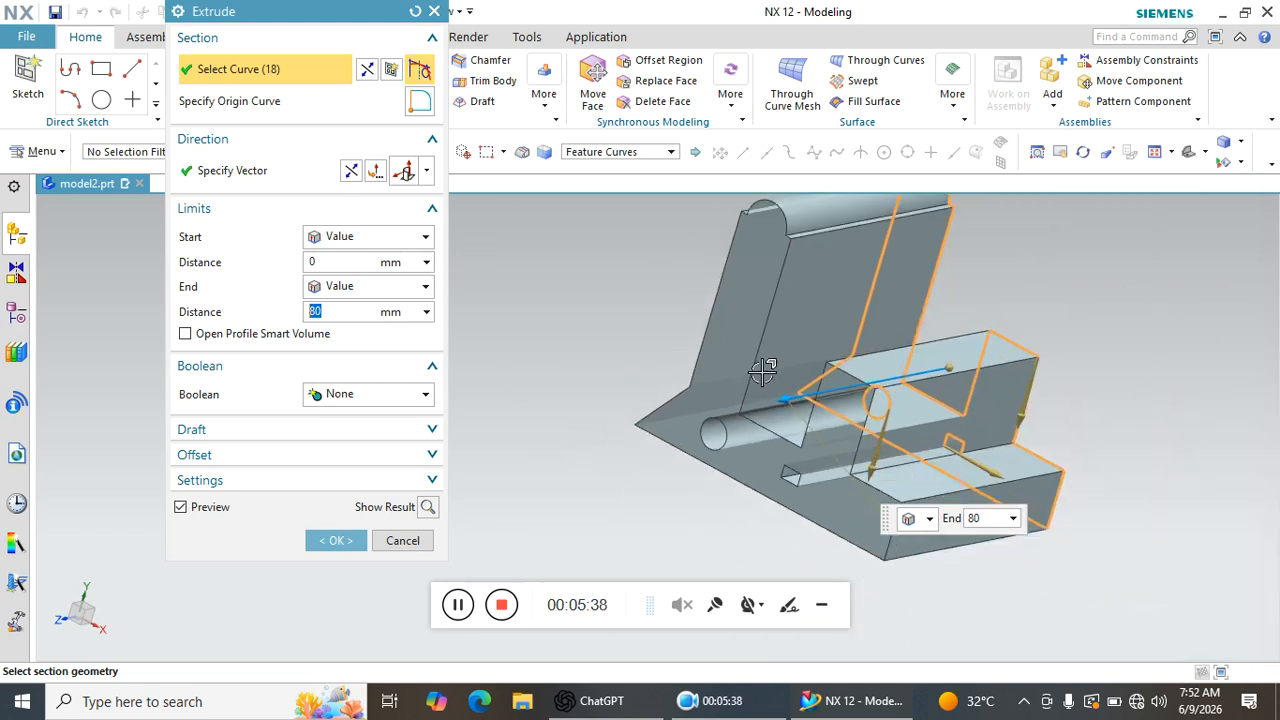
# Try reversing the section and the extrusion direction, and return the extrusion to its original direction.
pyautogui.click(366, 69)
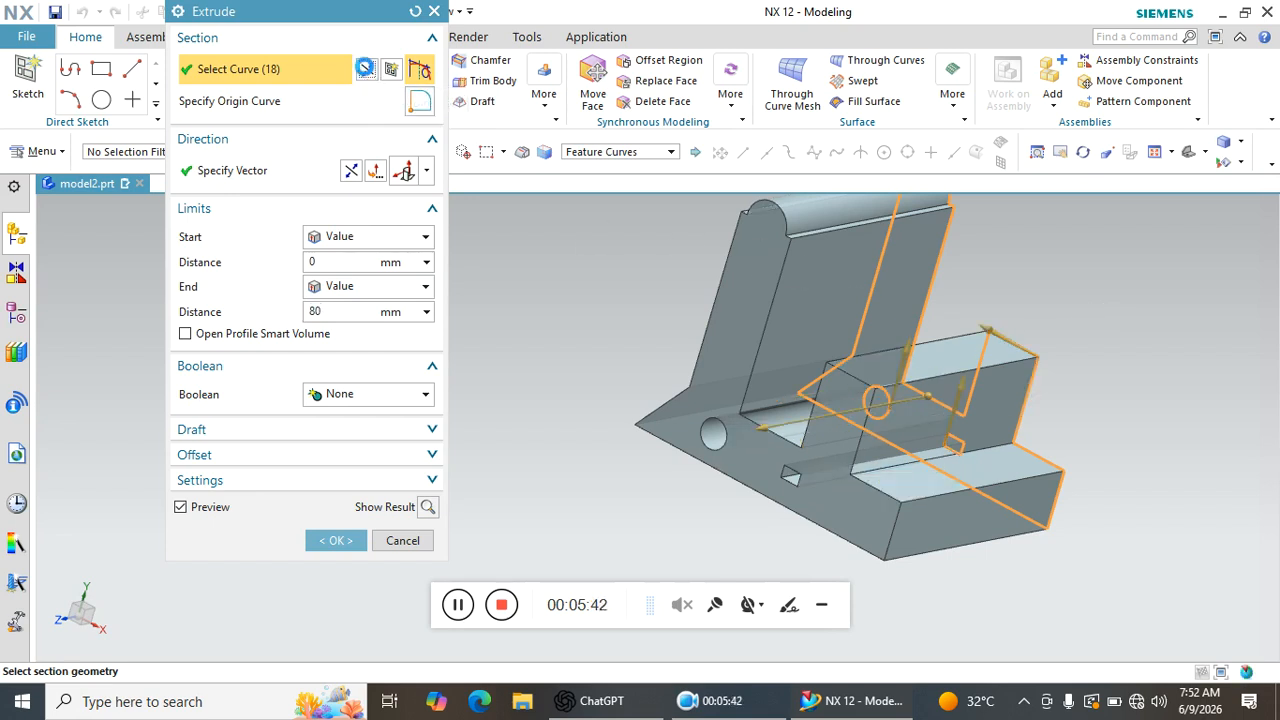
pyautogui.click(352, 171)
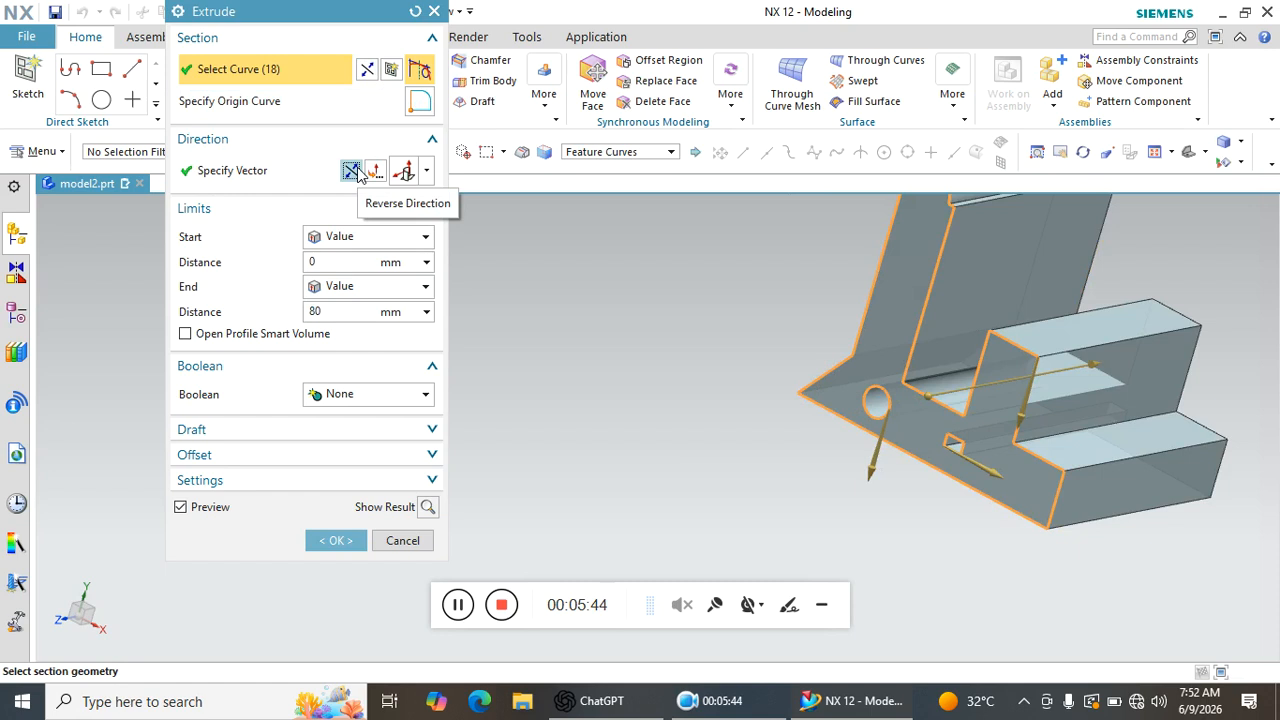
pyautogui.click(352, 171)
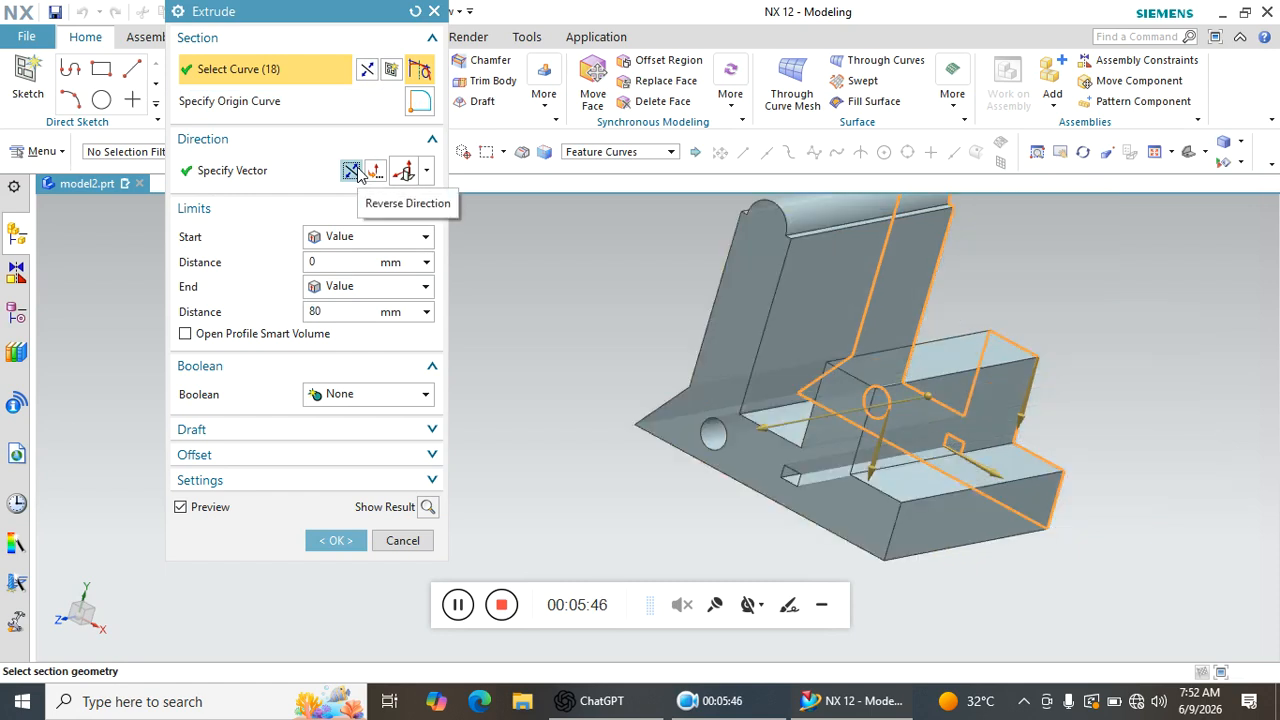
pyautogui.click(352, 171)
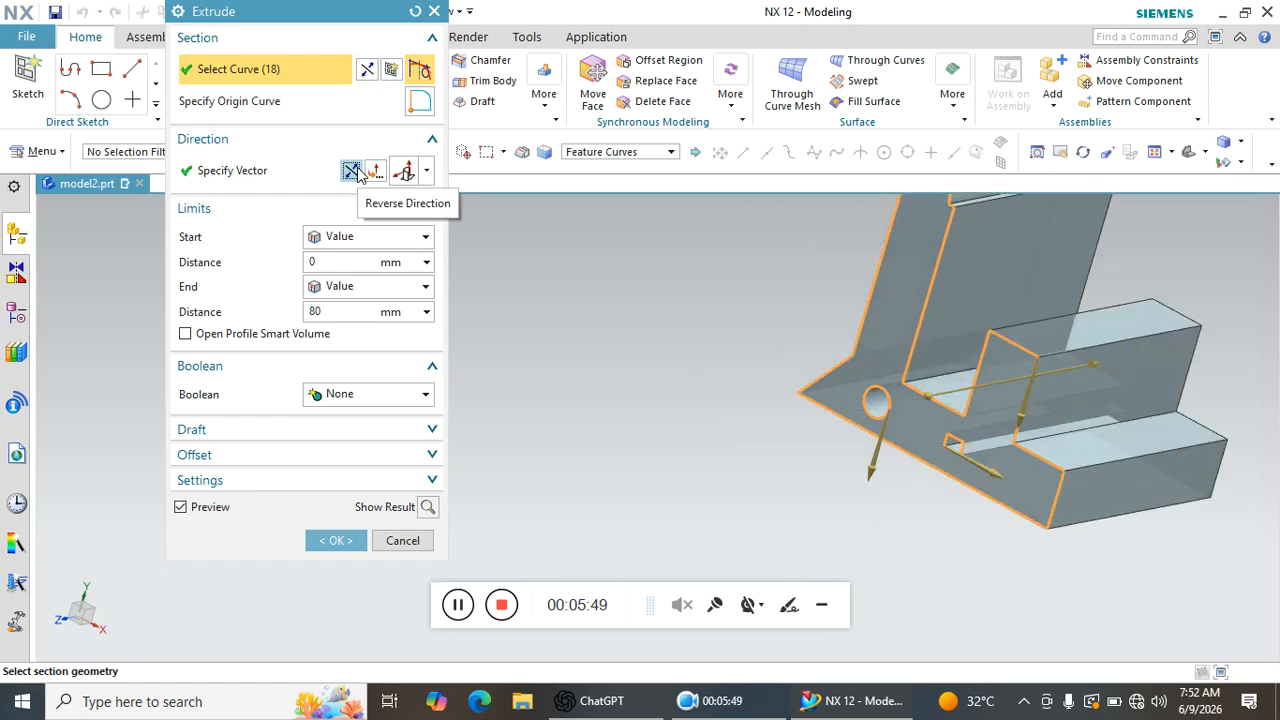
pyautogui.click(352, 171)
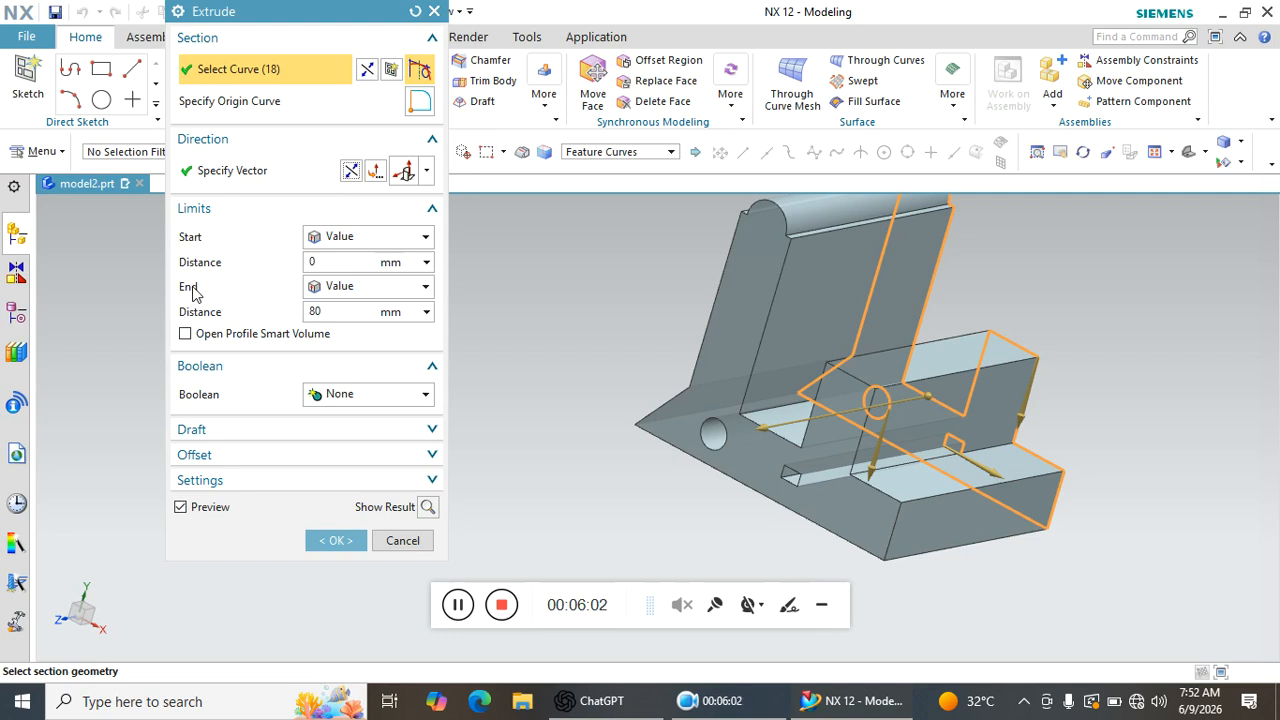
# Set the profile extrusion's start distance to 20 mm.
pyautogui.moveTo(1137, 451); pyautogui.dragTo(1066, 480, button='middle')
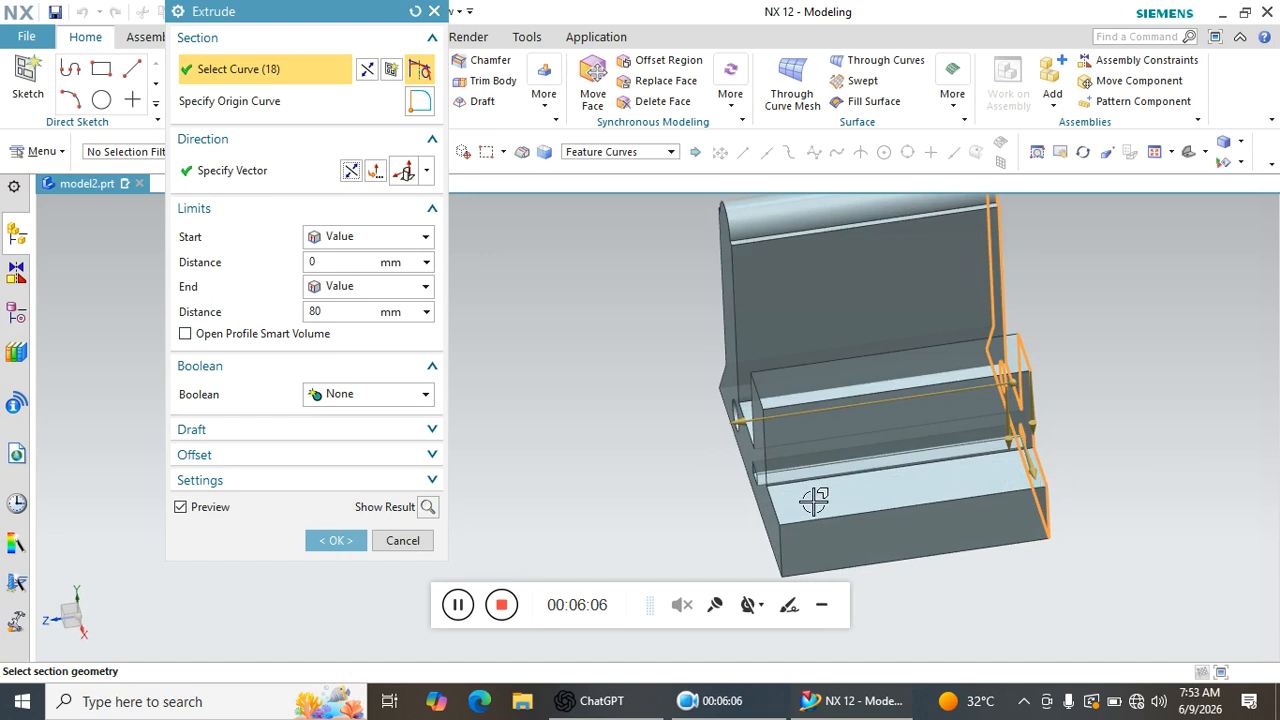
pyautogui.click(348, 313)
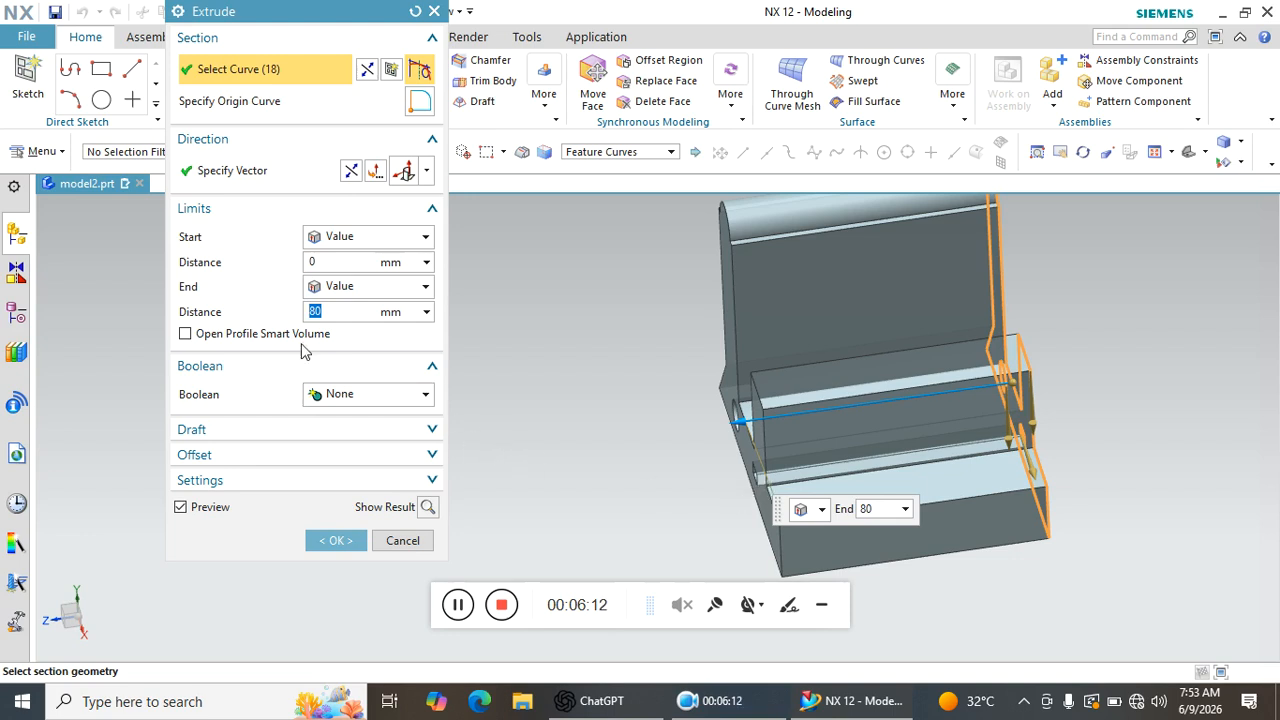
pyautogui.click(349, 265)
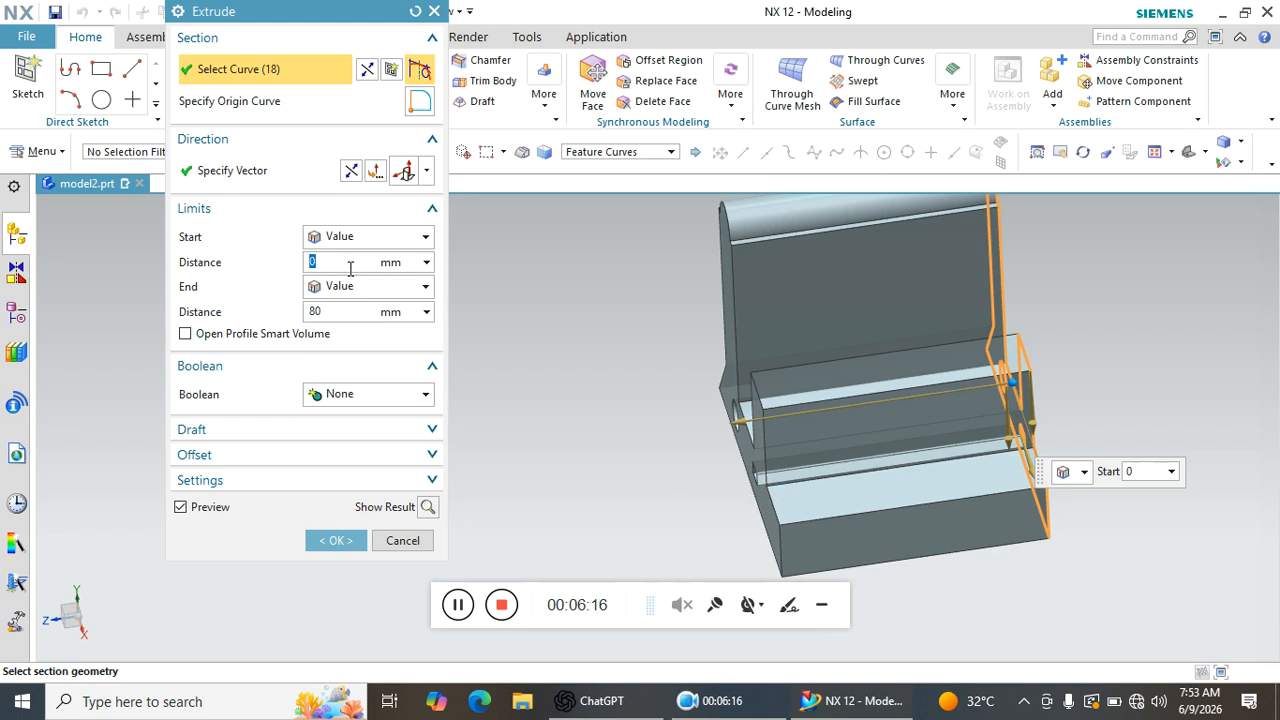
pyautogui.write('20')
pyautogui.press('Return')
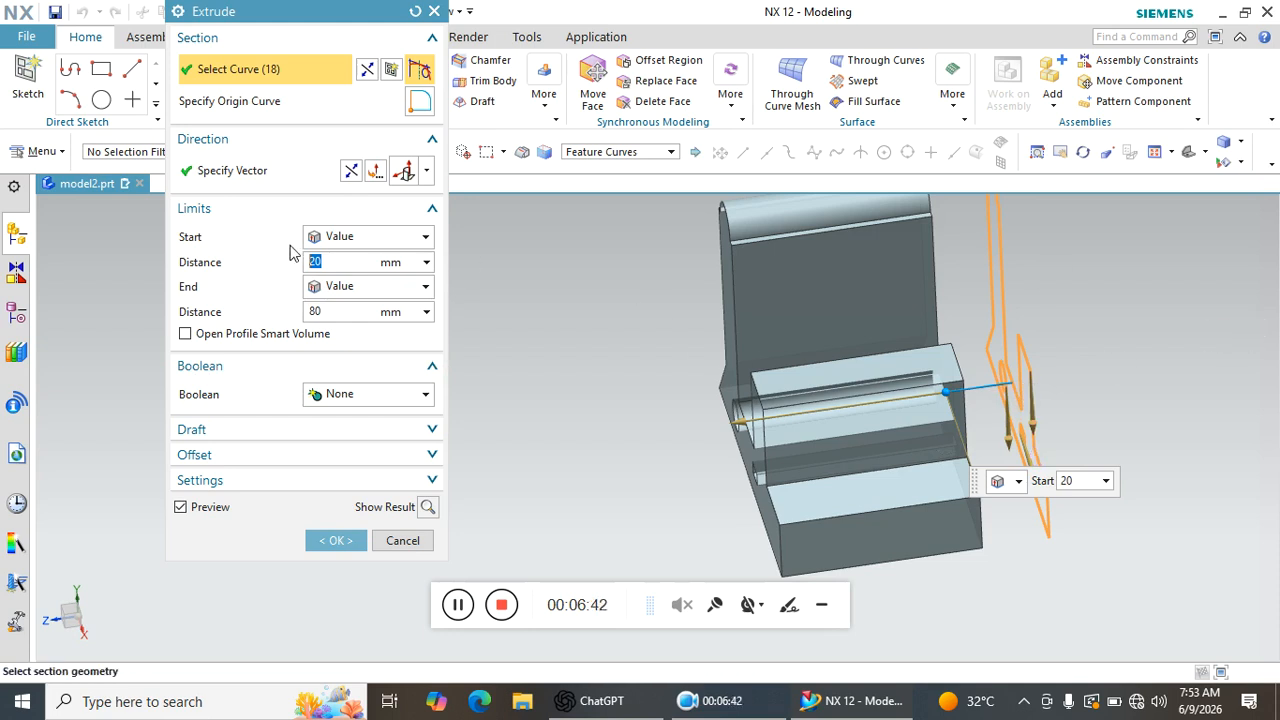
# Change the profile extrusion's start distance to -20 mm.
pyautogui.click(320, 261)
pyautogui.press('Home')
pyautogui.write('-')
pyautogui.press('Return')
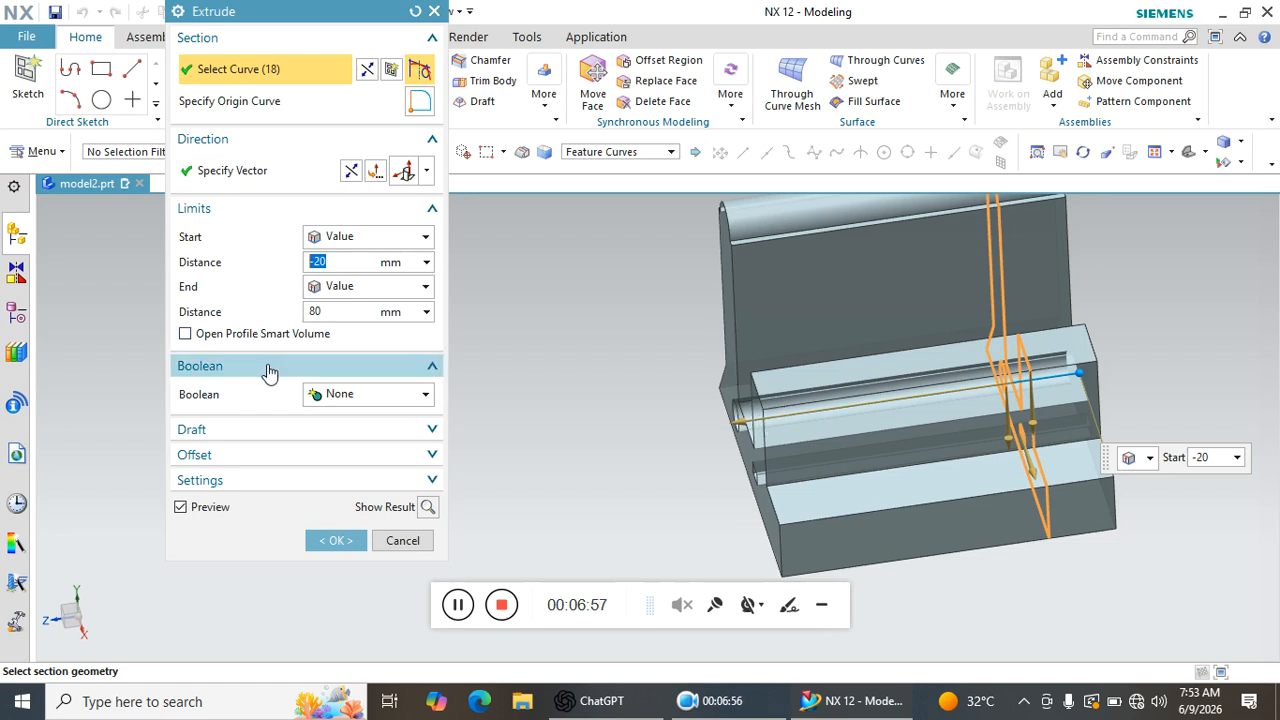
# Change the extrusion limit to Symmetric Value with a distance of 50 mm and apply the edit.
pyautogui.click(345, 237)
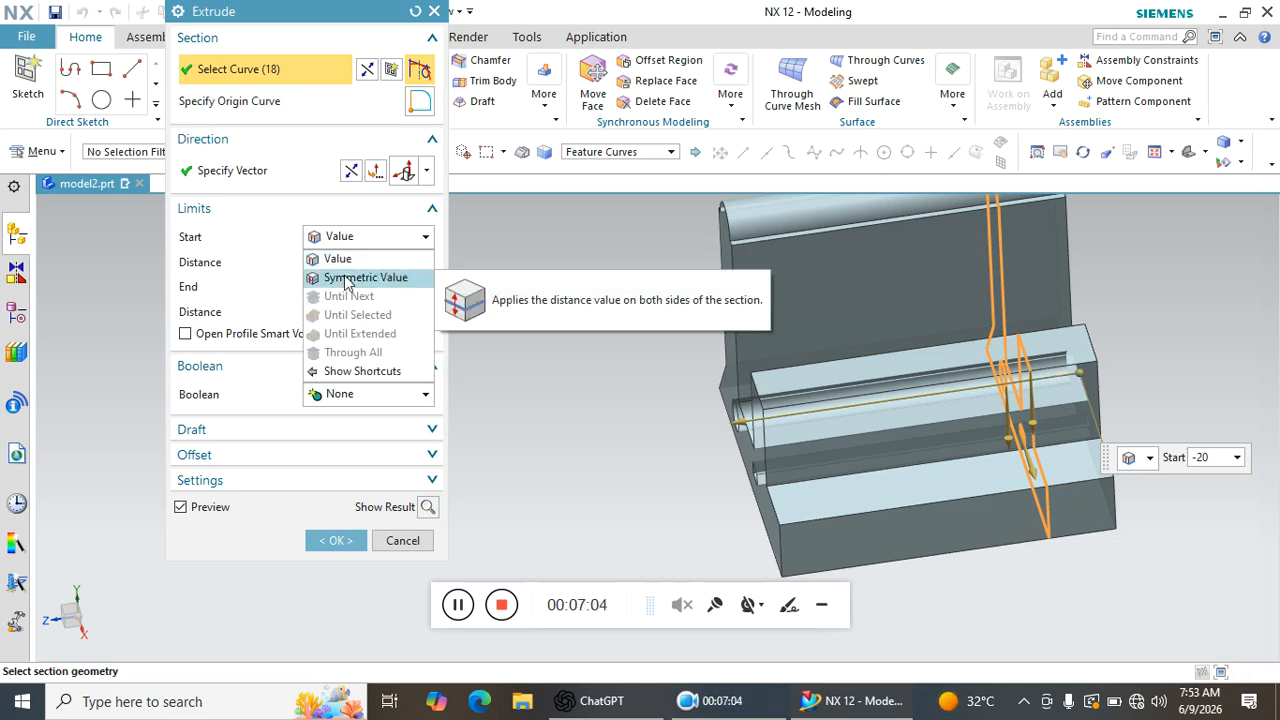
pyautogui.click(345, 278)
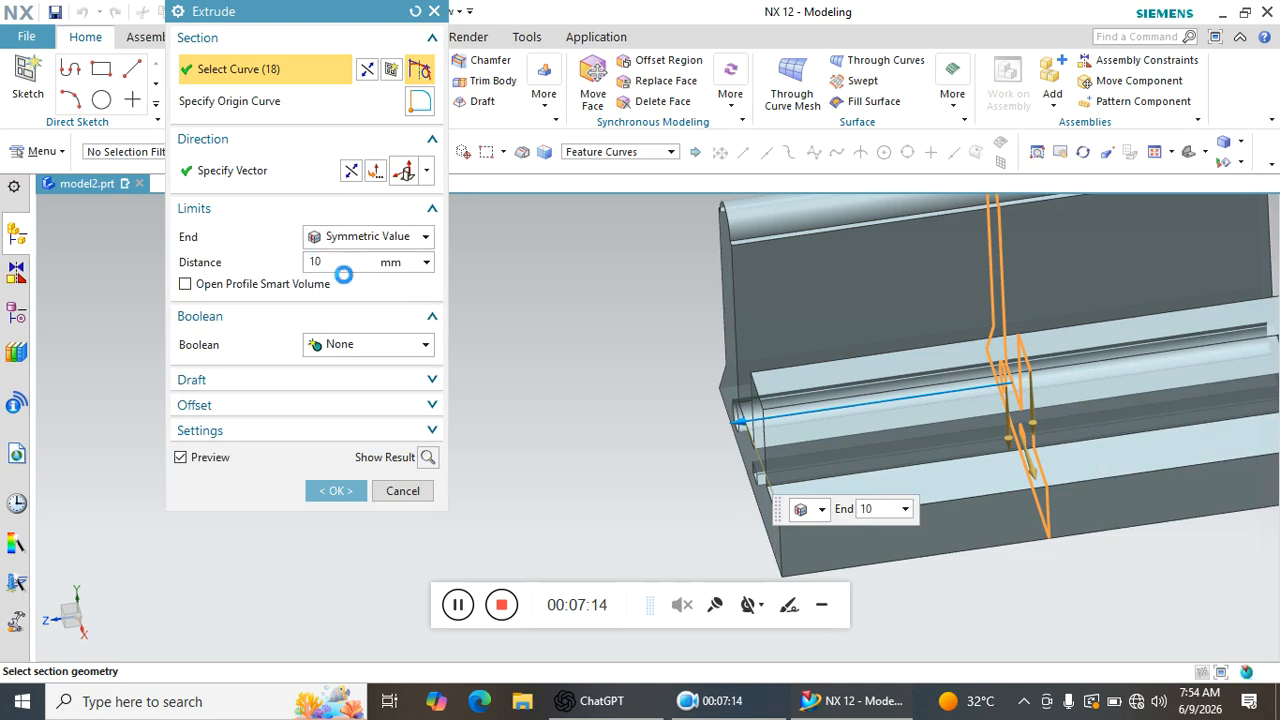
pyautogui.press('Return')
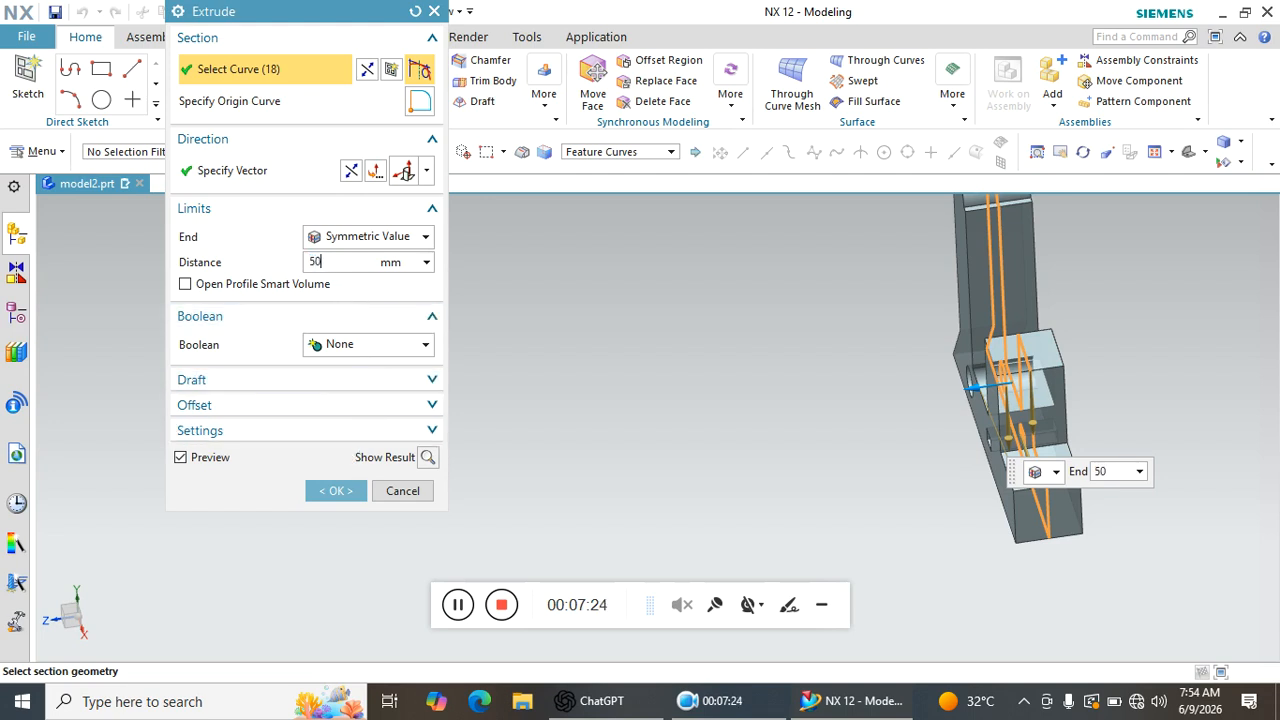
pyautogui.press('Return')
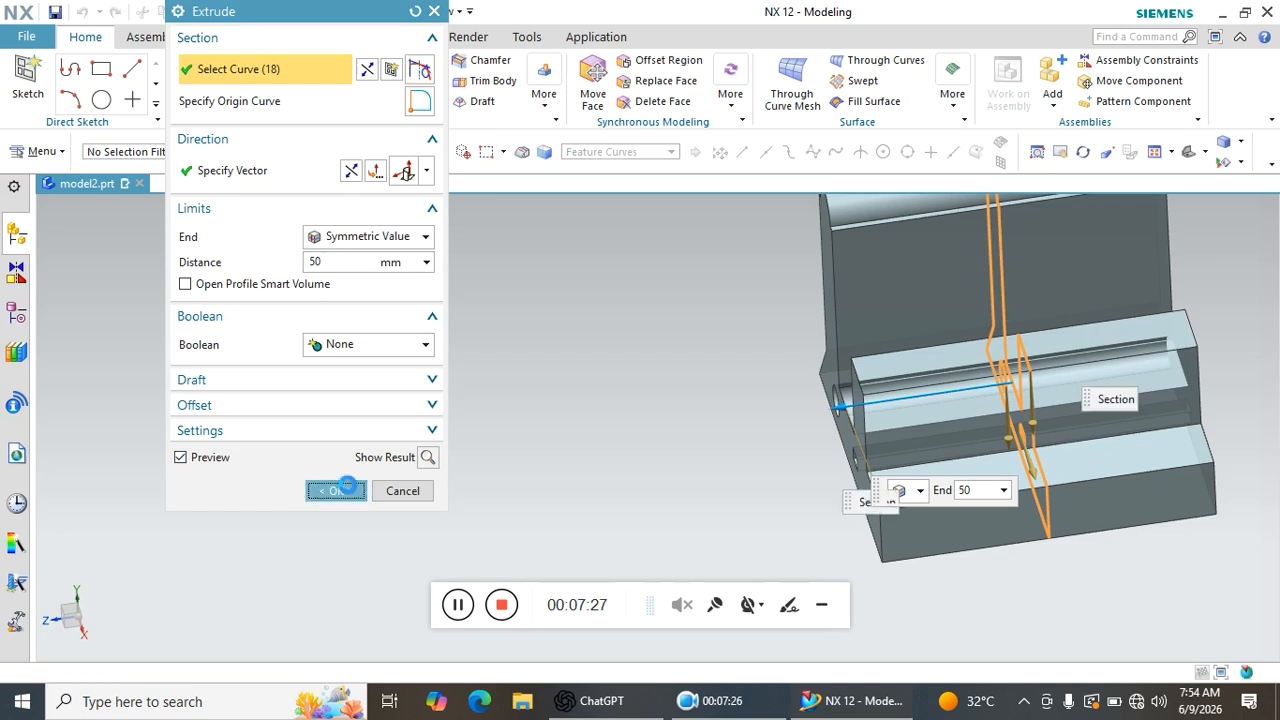
pyautogui.click(346, 488)
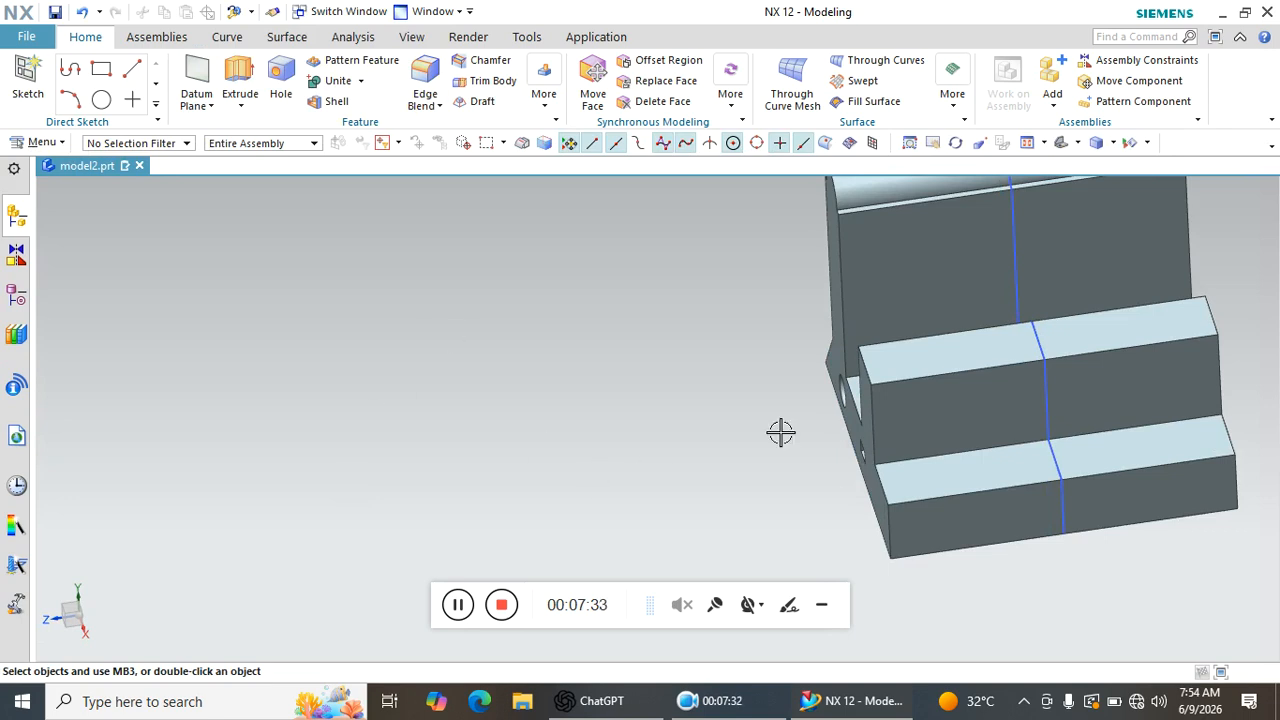
# Start an extrusion on the part's profile end face and sketch its section, a circle about 14.7 mm in diameter concentric with the hole.
pyautogui.moveTo(914, 300); pyautogui.dragTo(992, 301, button='middle')
pyautogui.scroll(3, 985, 467)
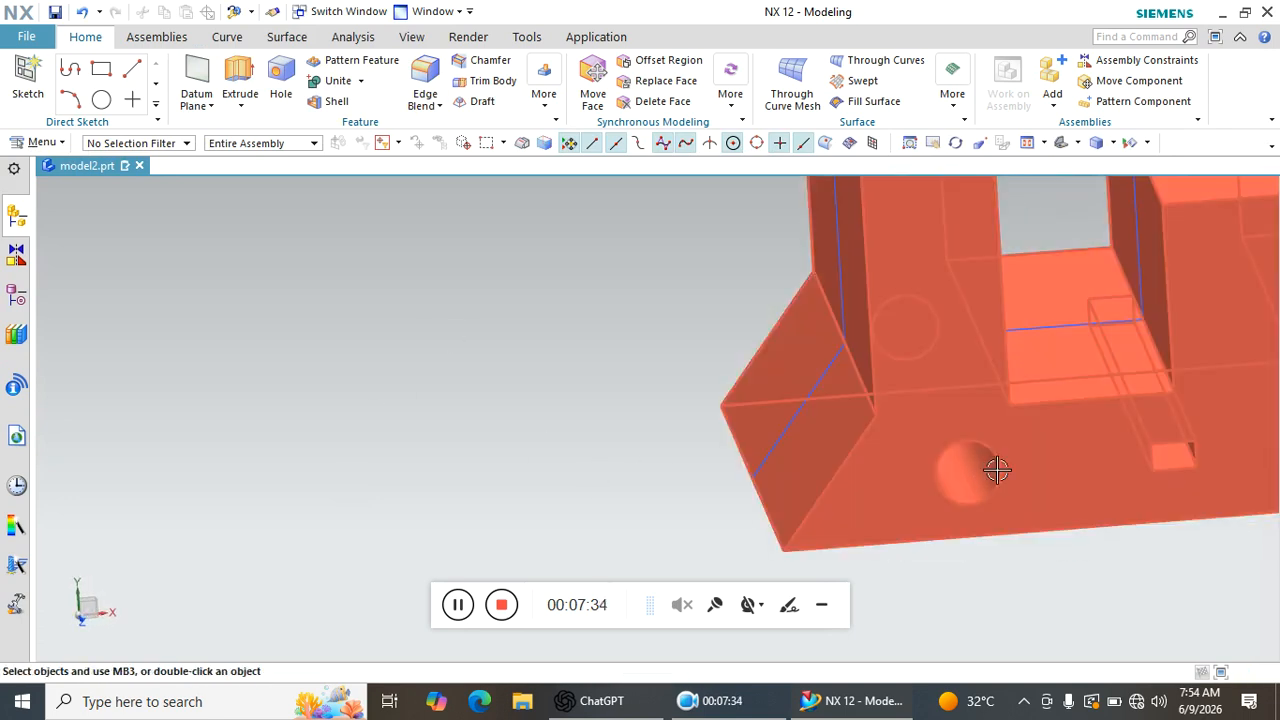
pyautogui.moveTo(931, 424); pyautogui.dragTo(771, 403, button='middle')
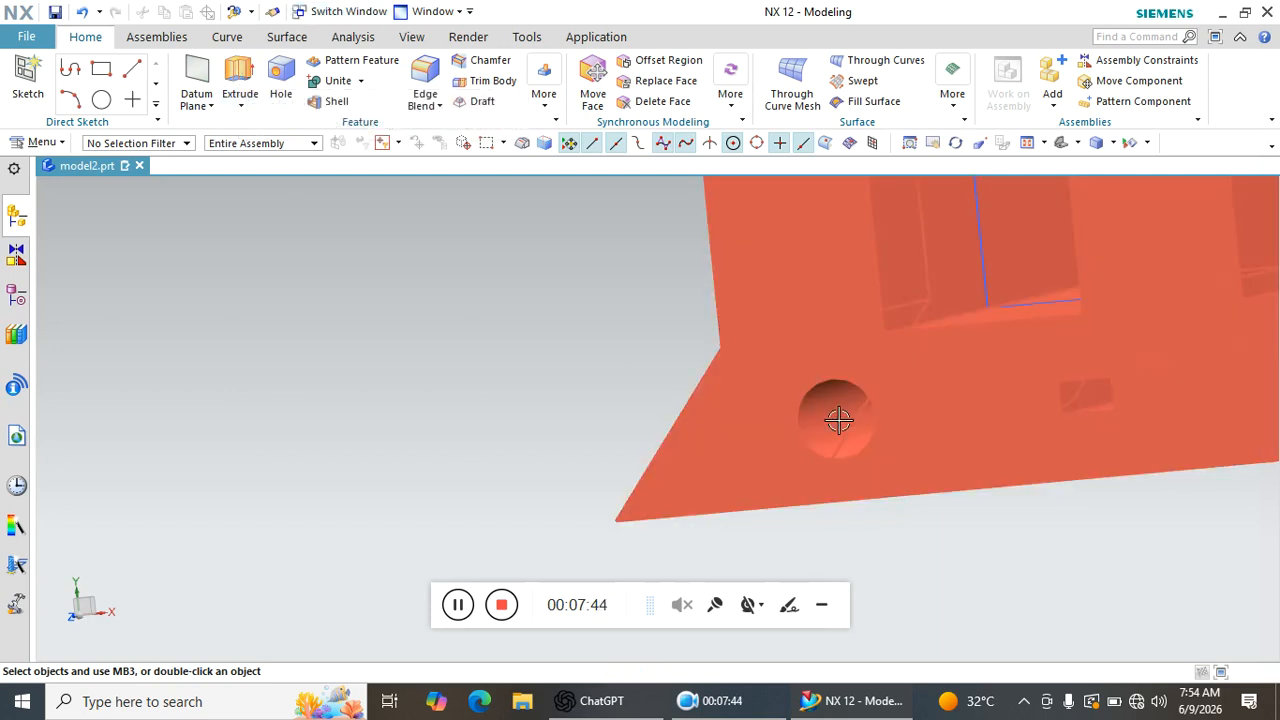
pyautogui.press('x')
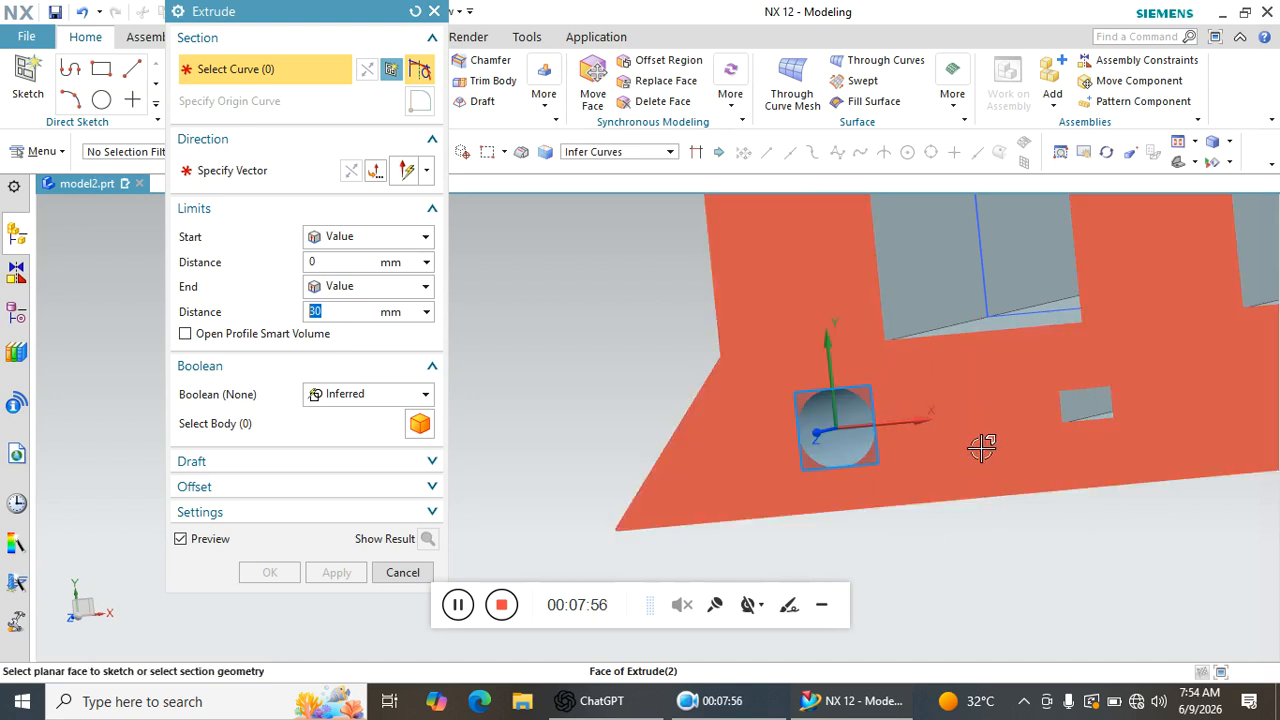
pyautogui.click(981, 448)
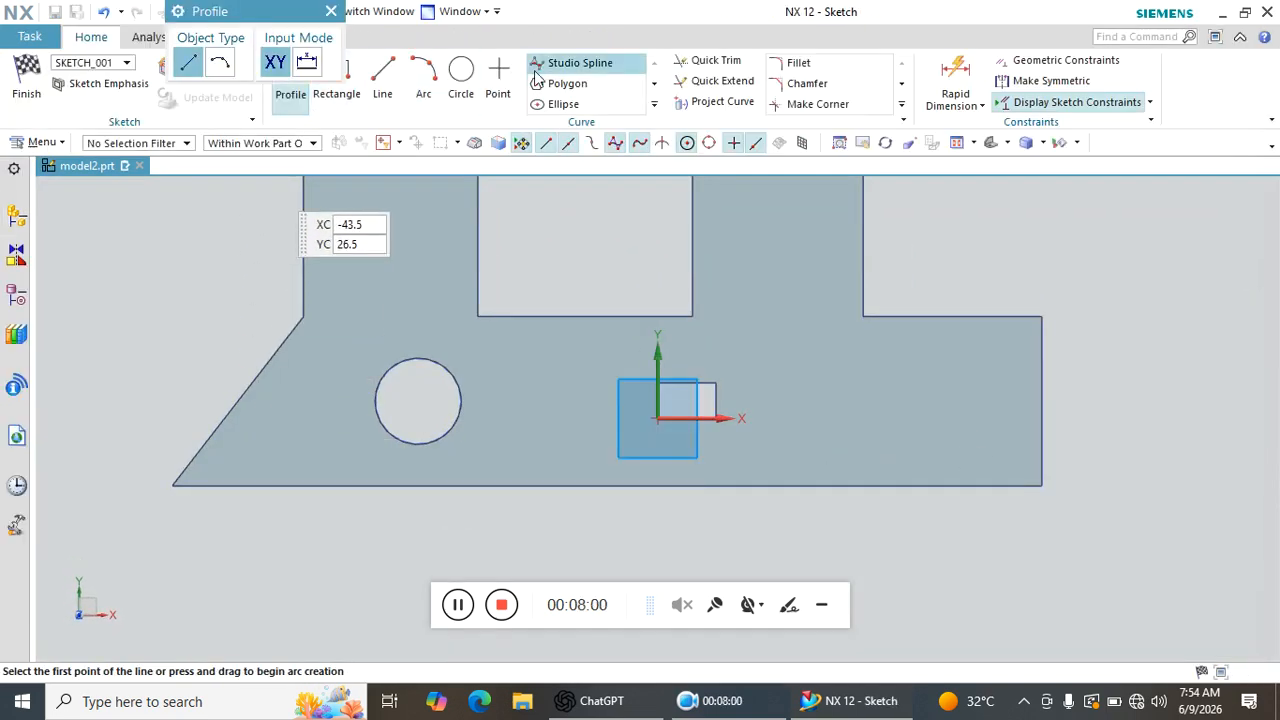
pyautogui.click(461, 76)
pyautogui.click(418, 401)
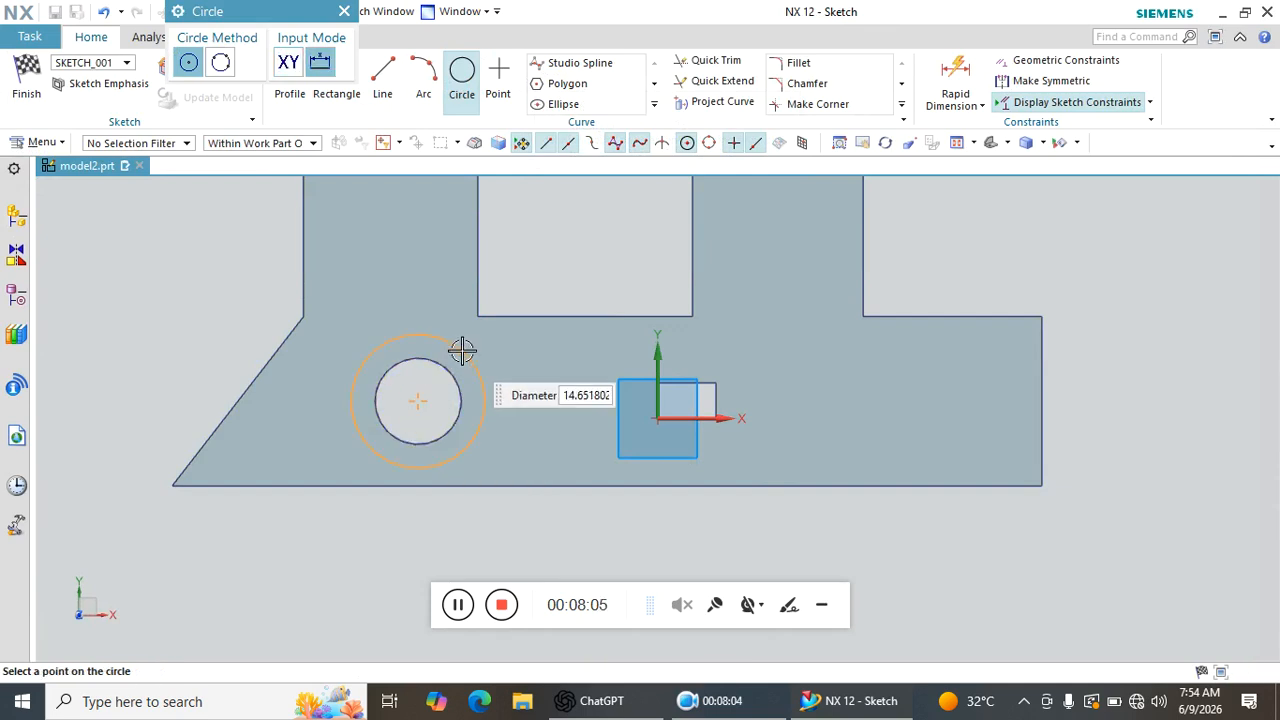
pyautogui.click(457, 349)
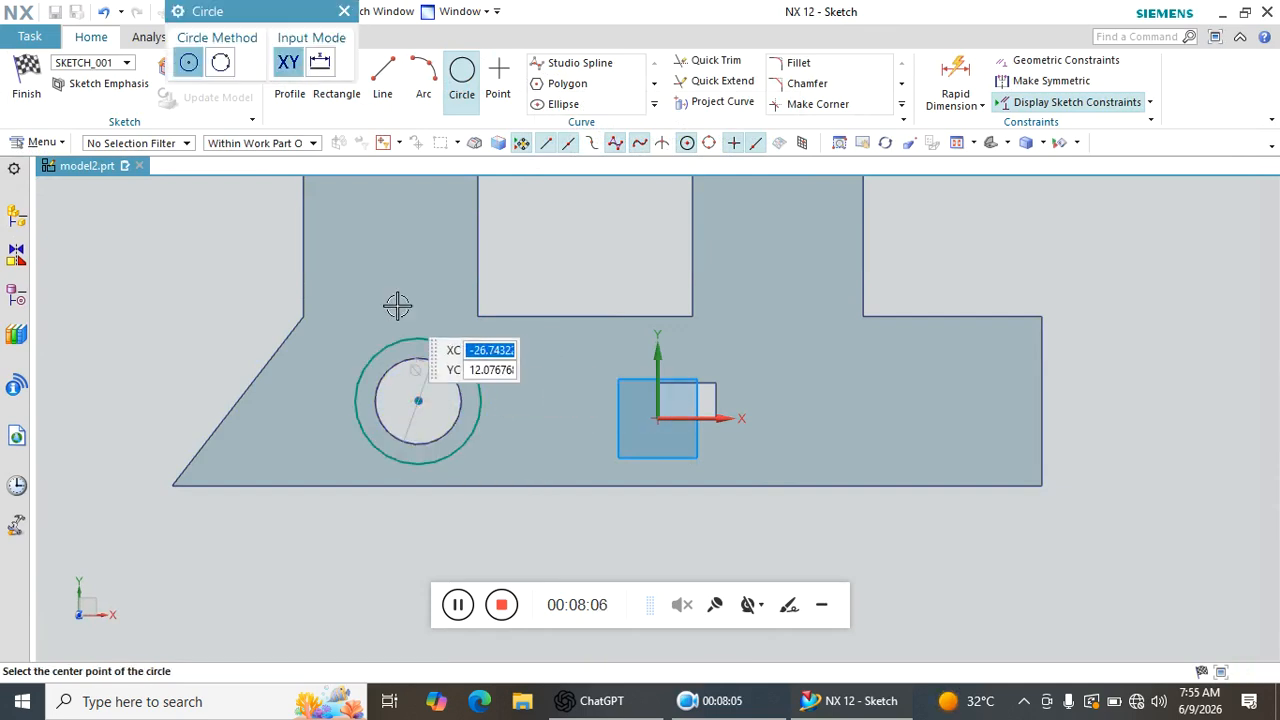
pyautogui.click(26, 80)
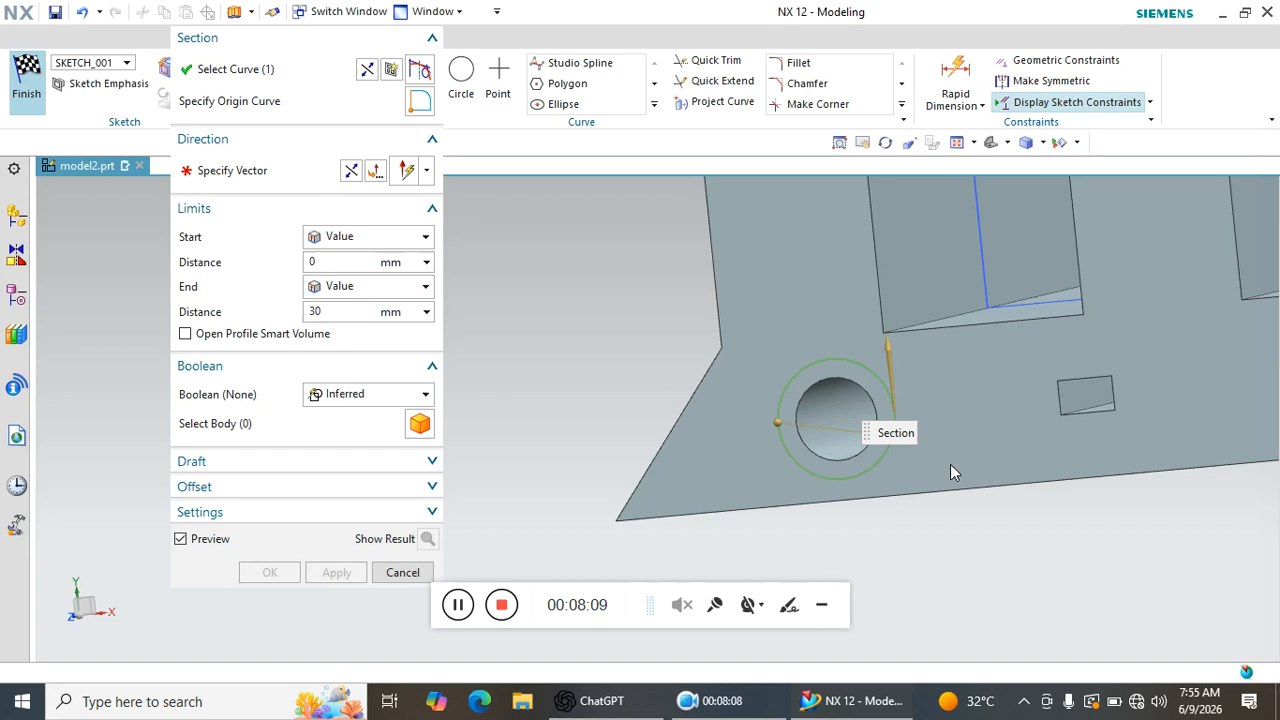
# Extrude the circle 30 mm in the reversed direction into the body as a Subtract to counterbore the hole.
pyautogui.moveTo(1028, 525); pyautogui.dragTo(1006, 549, button='middle')
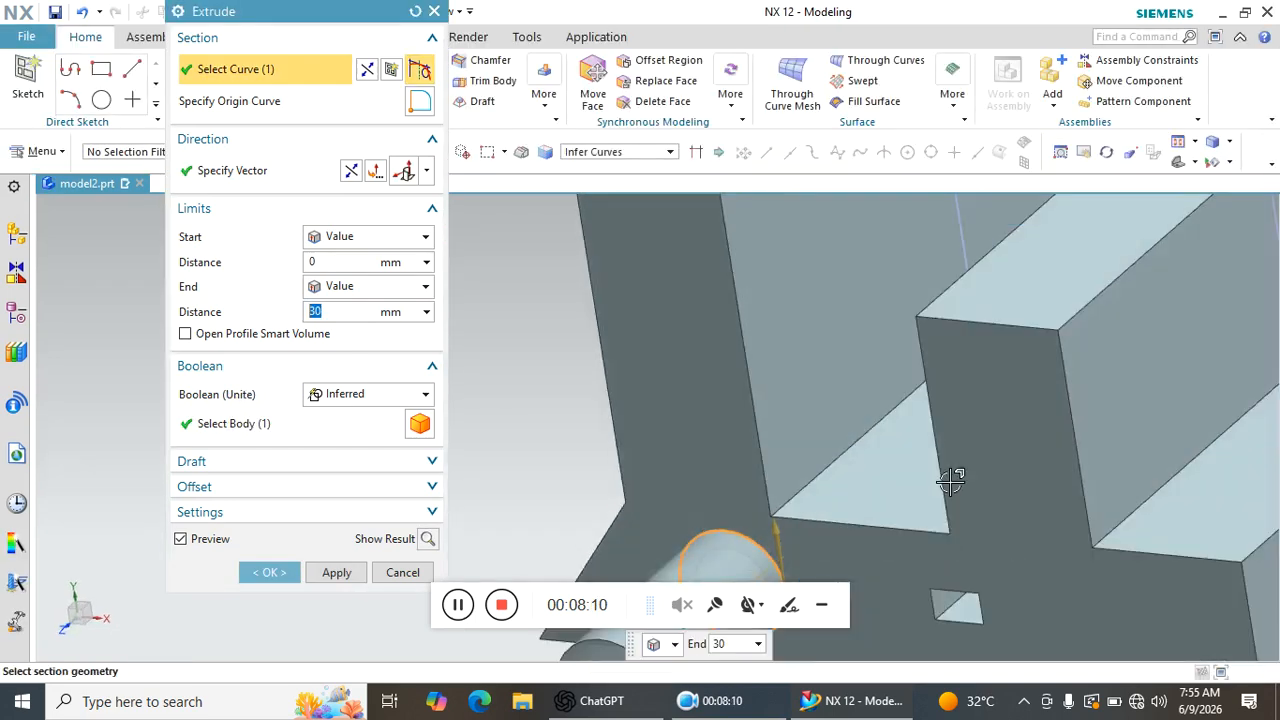
pyautogui.scroll(-3, 940, 450)
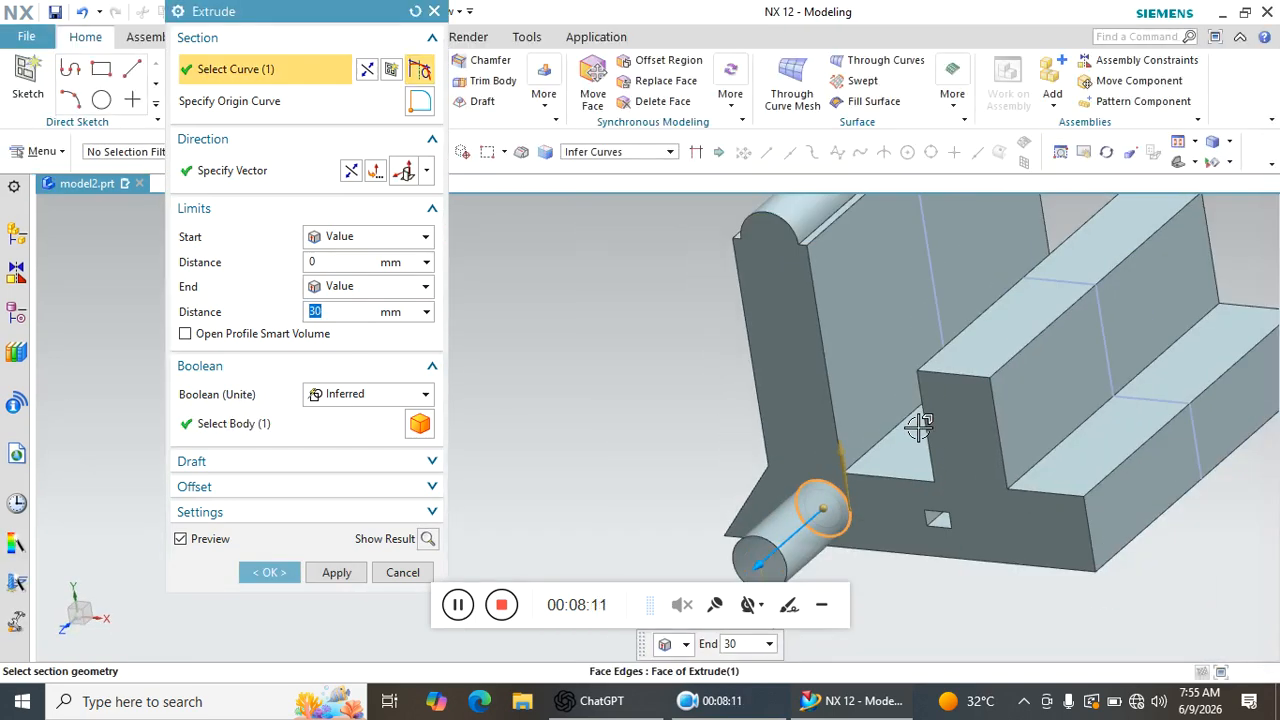
pyautogui.click(351, 171)
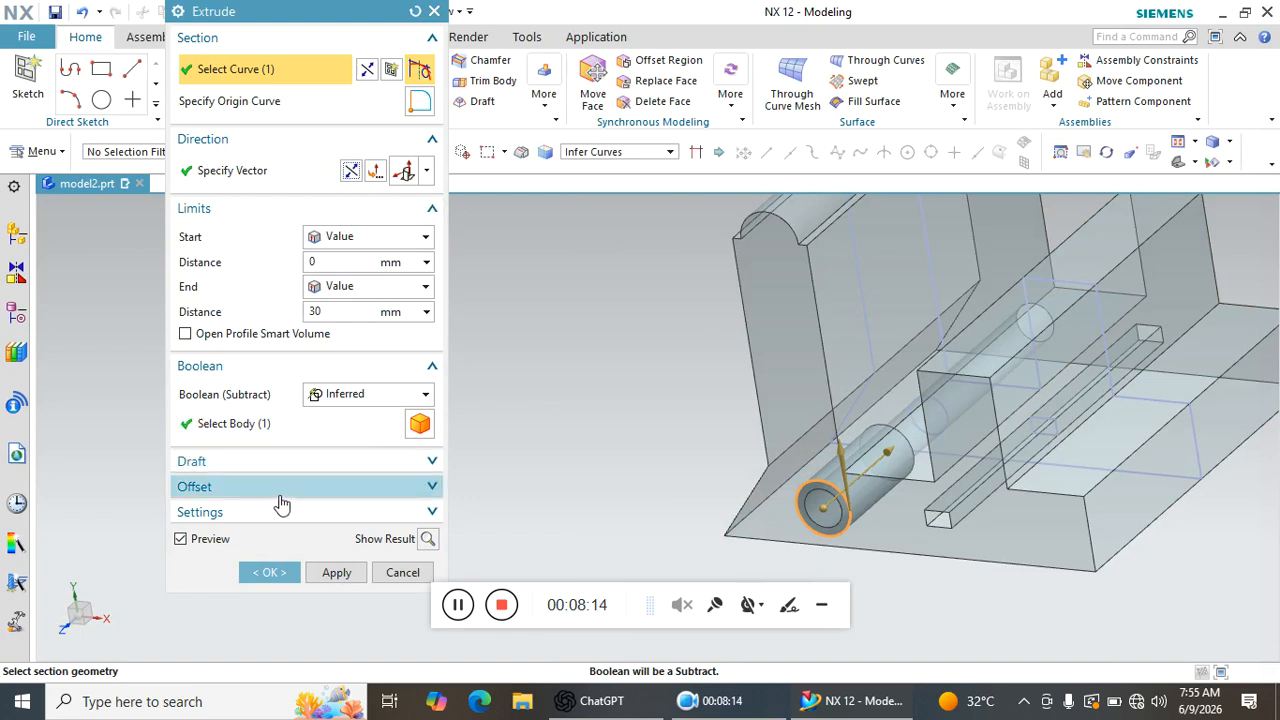
pyautogui.click(345, 397)
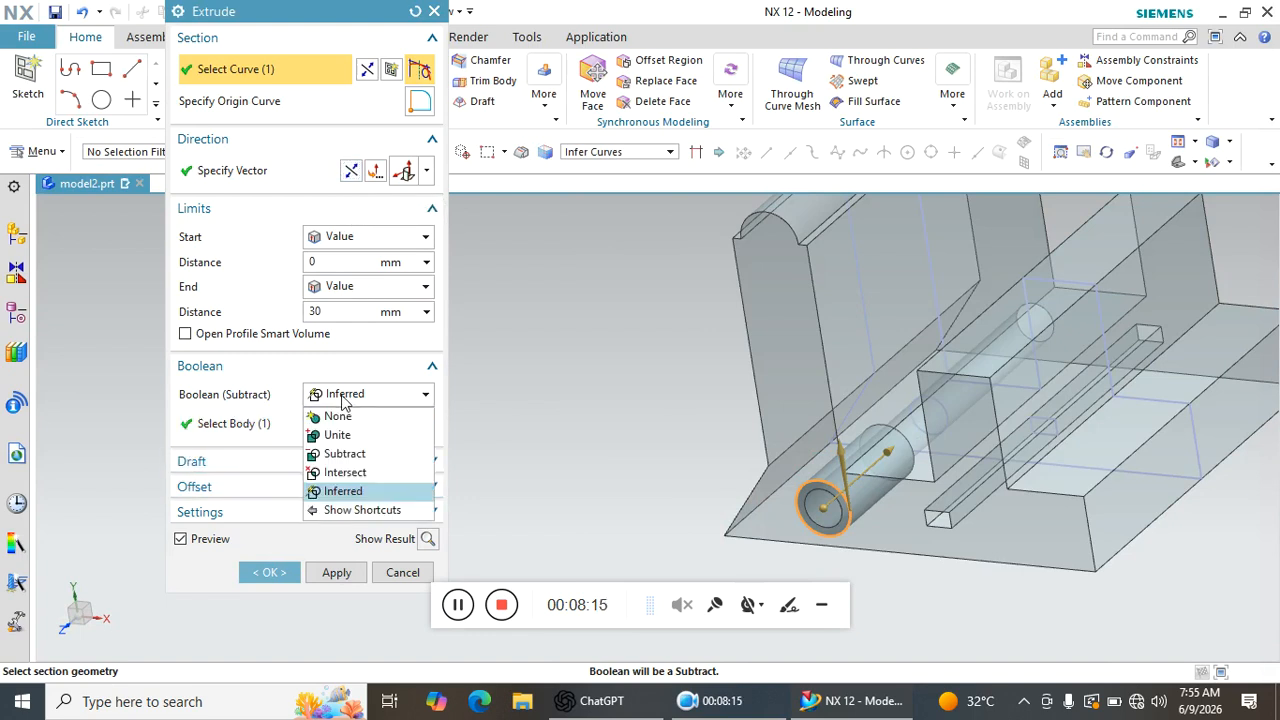
pyautogui.click(347, 460)
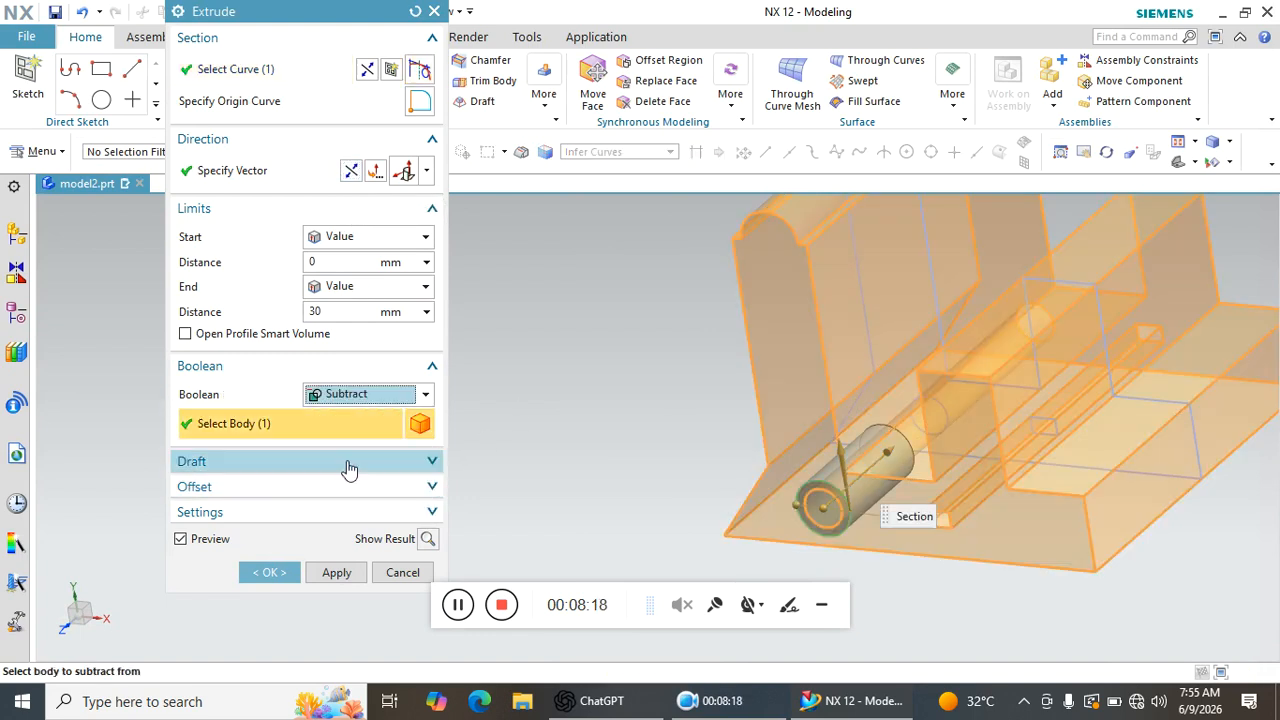
pyautogui.click(275, 572)
# Delete the counterbore extrusion around the circular hole in the base.
pyautogui.moveTo(908, 526); pyautogui.dragTo(931, 497, button='middle')
pyautogui.scroll(5, 935, 450)
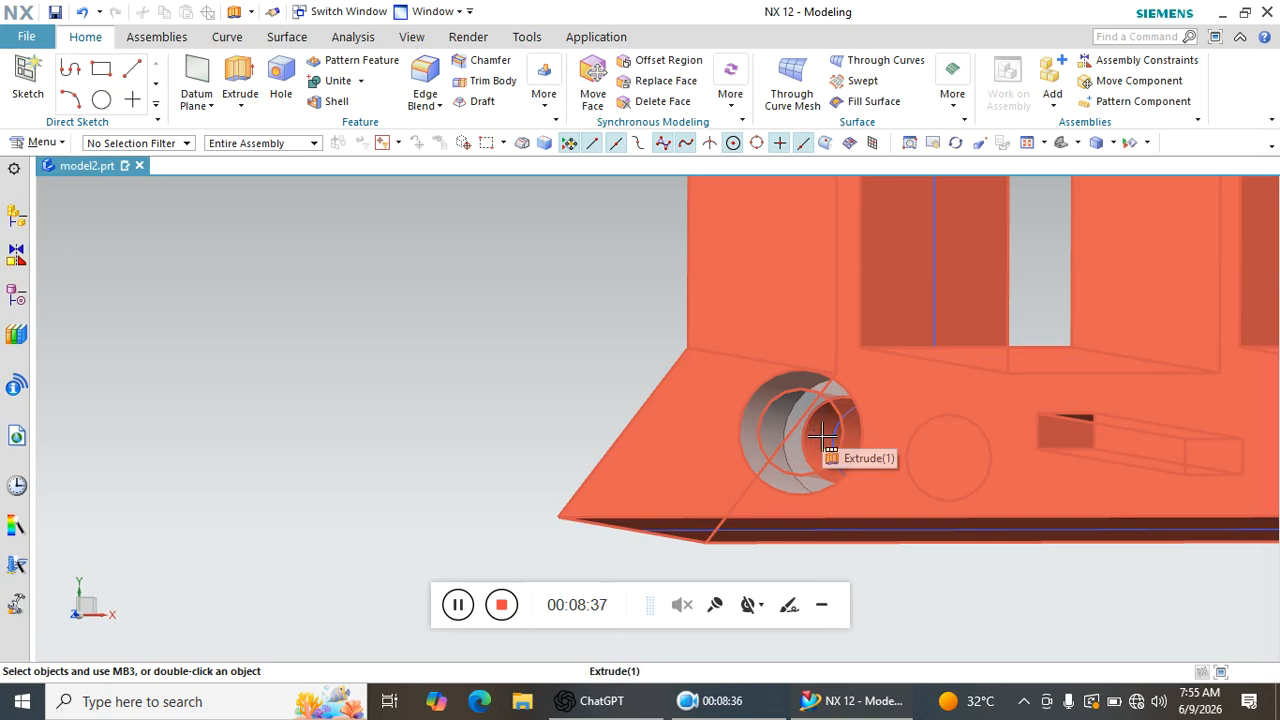
pyautogui.click(778, 427)
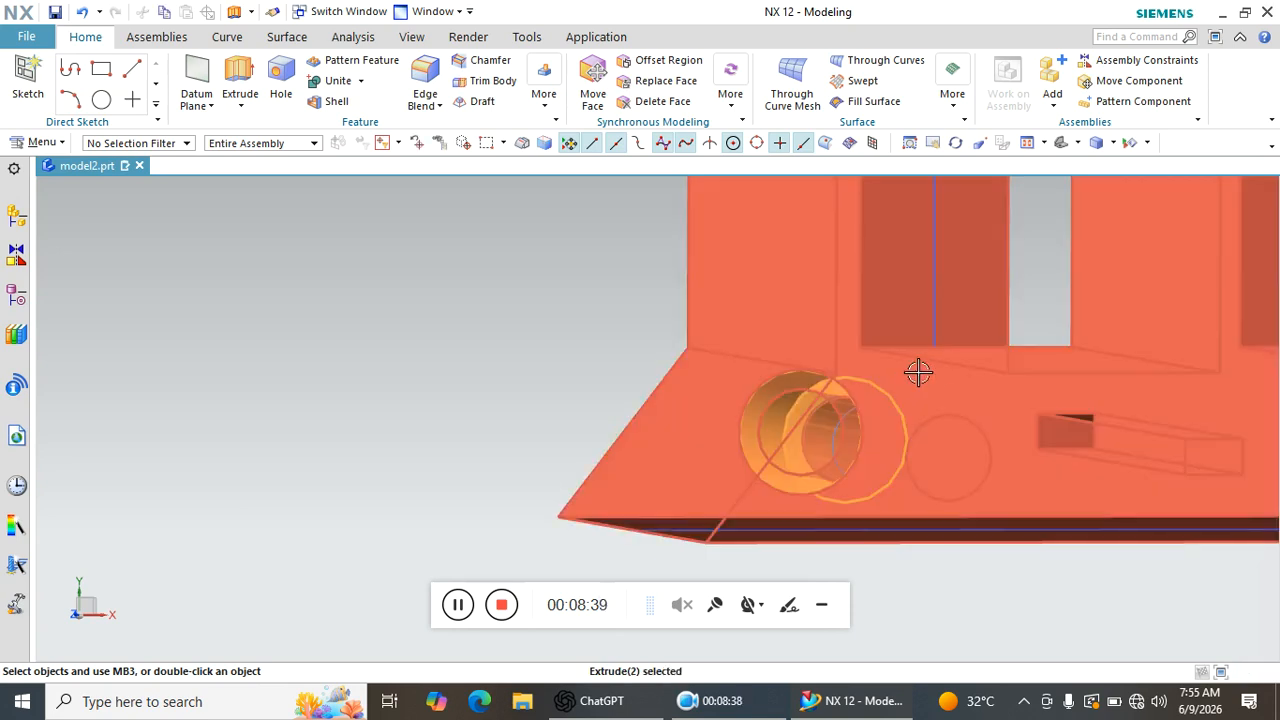
pyautogui.click(968, 396)
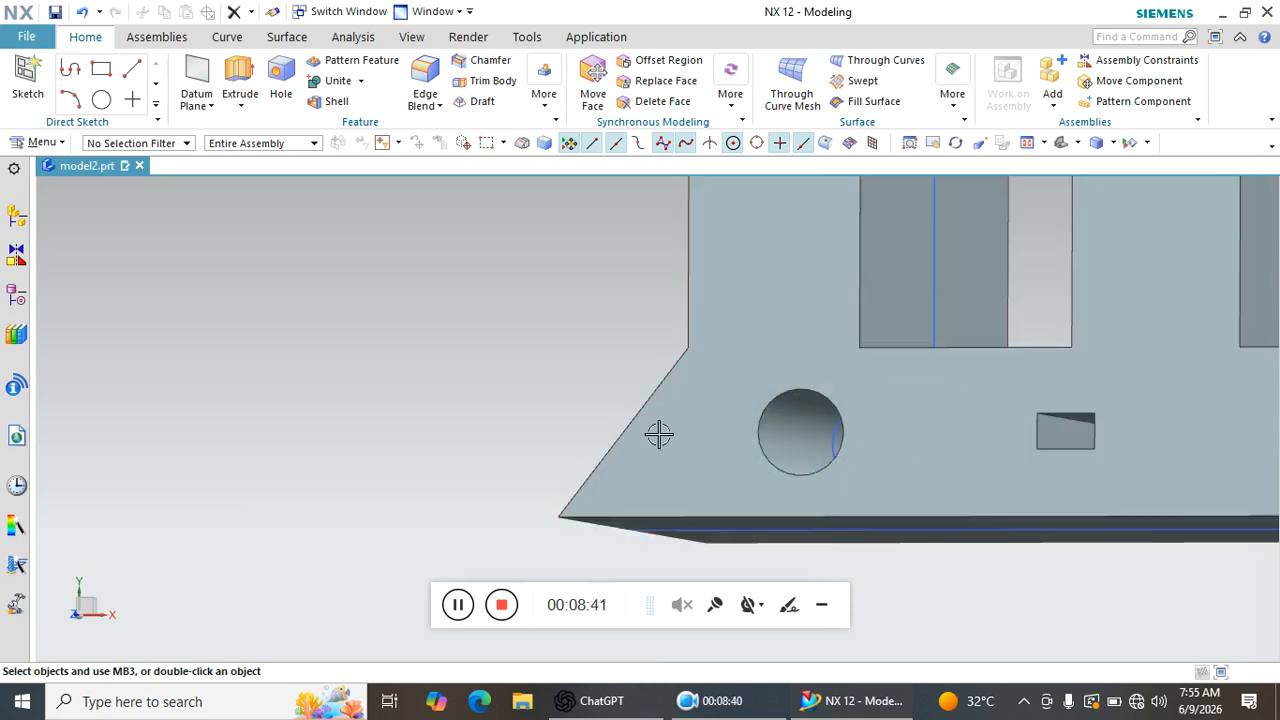
# Start an extrusion on the lowest step's outer vertical face and sketch its section, a circle centred on the midpoint of the upper step's top edge.
pyautogui.hotkey('ctrl', 'f')
pyautogui.moveTo(650, 424); pyautogui.dragTo(649, 503, button='middle')
pyautogui.scroll(2, 717, 491)
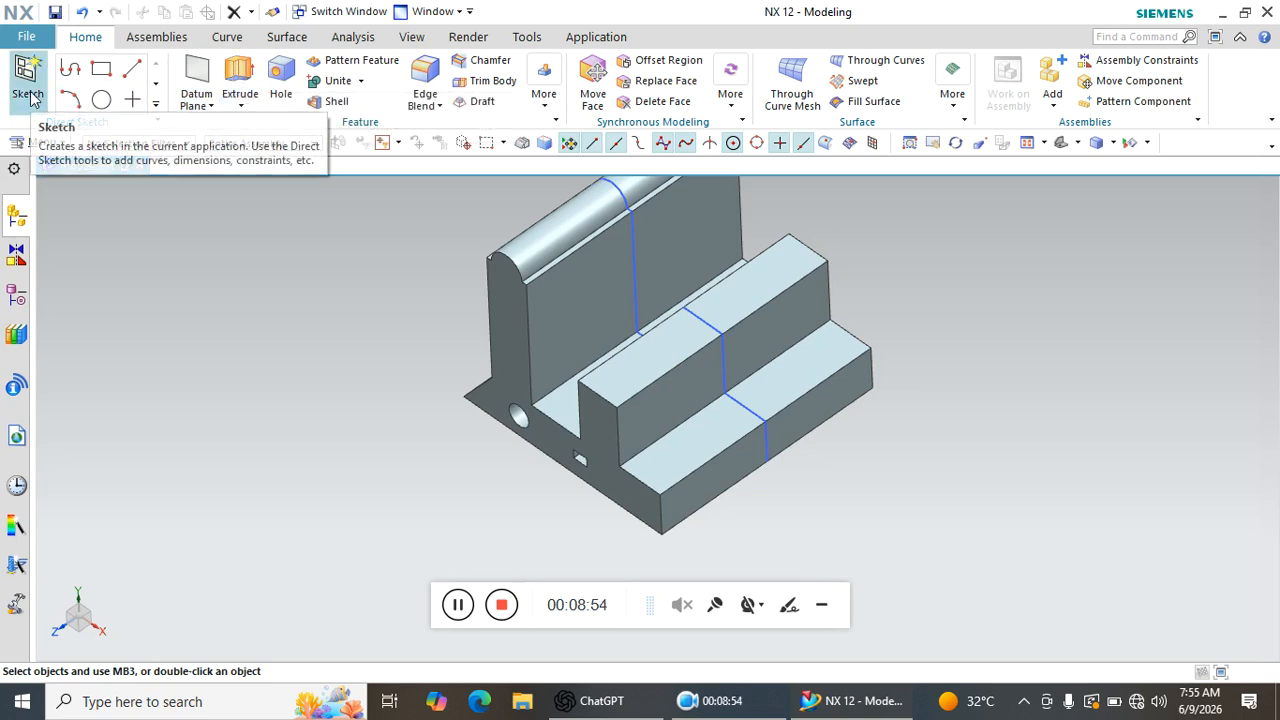
pyautogui.click(239, 72)
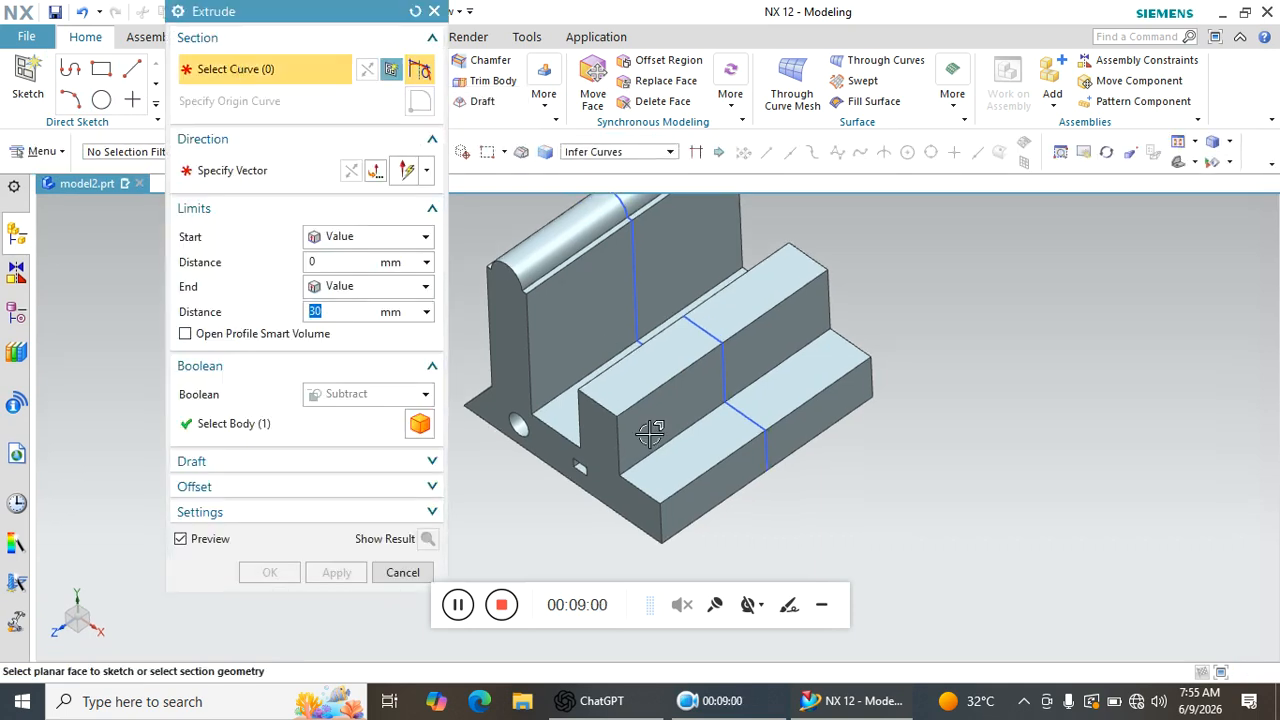
pyautogui.click(708, 497)
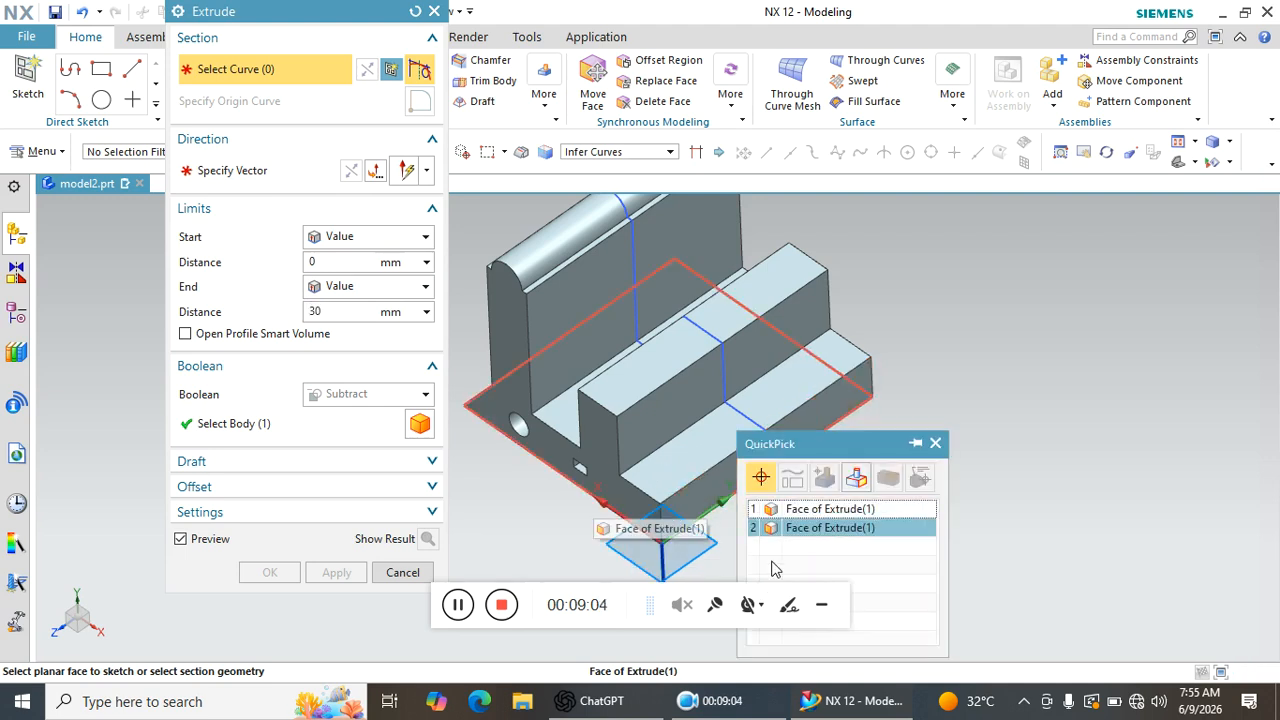
pyautogui.click(795, 530)
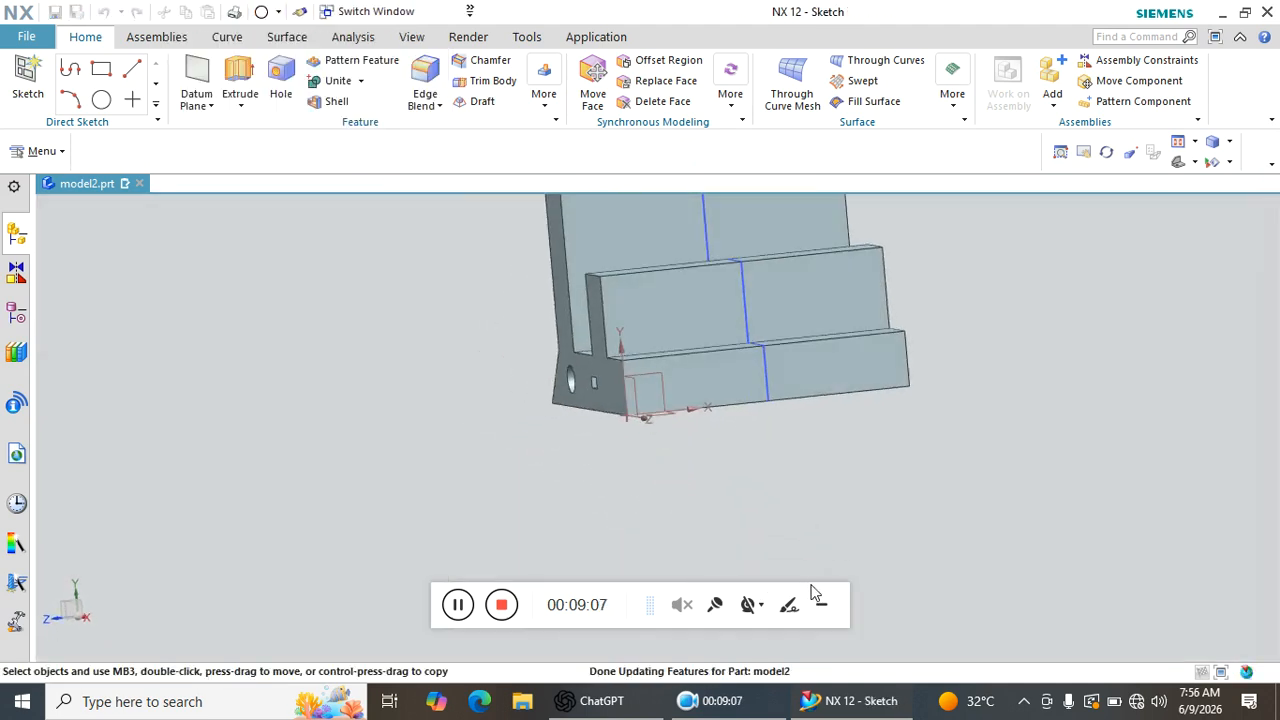
pyautogui.click(461, 75)
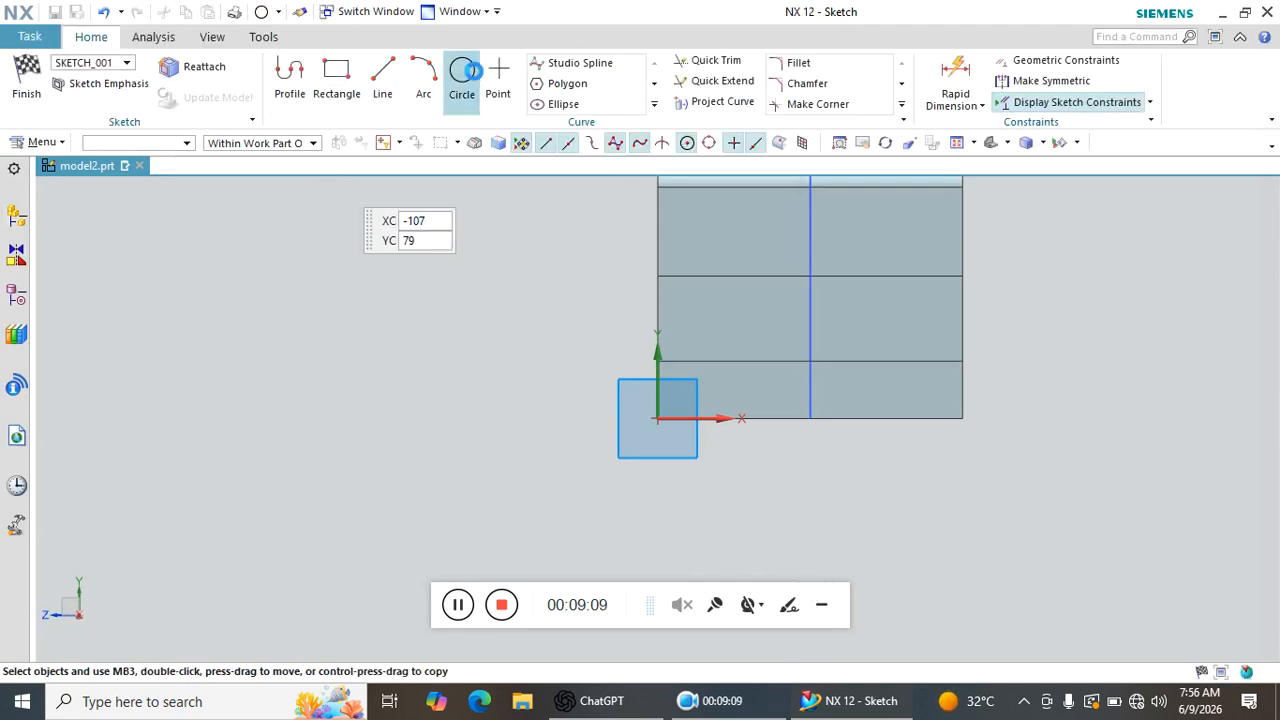
pyautogui.click(811, 277)
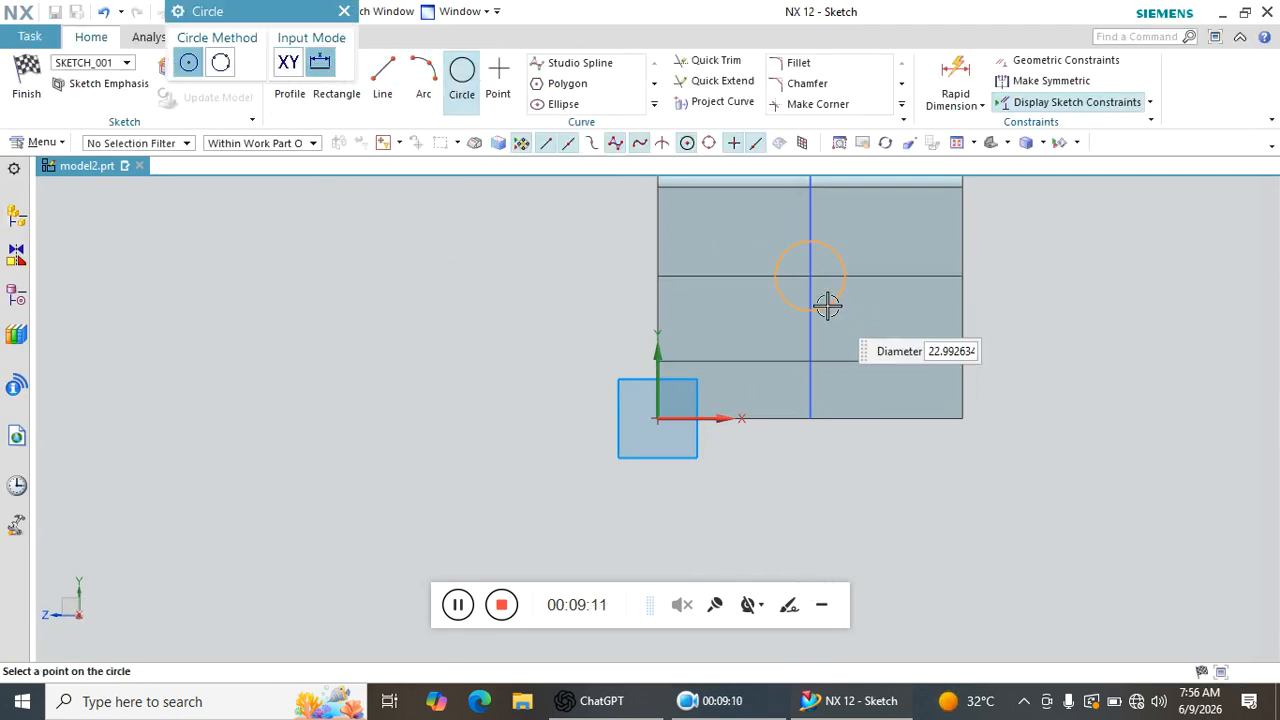
pyautogui.click(838, 316)
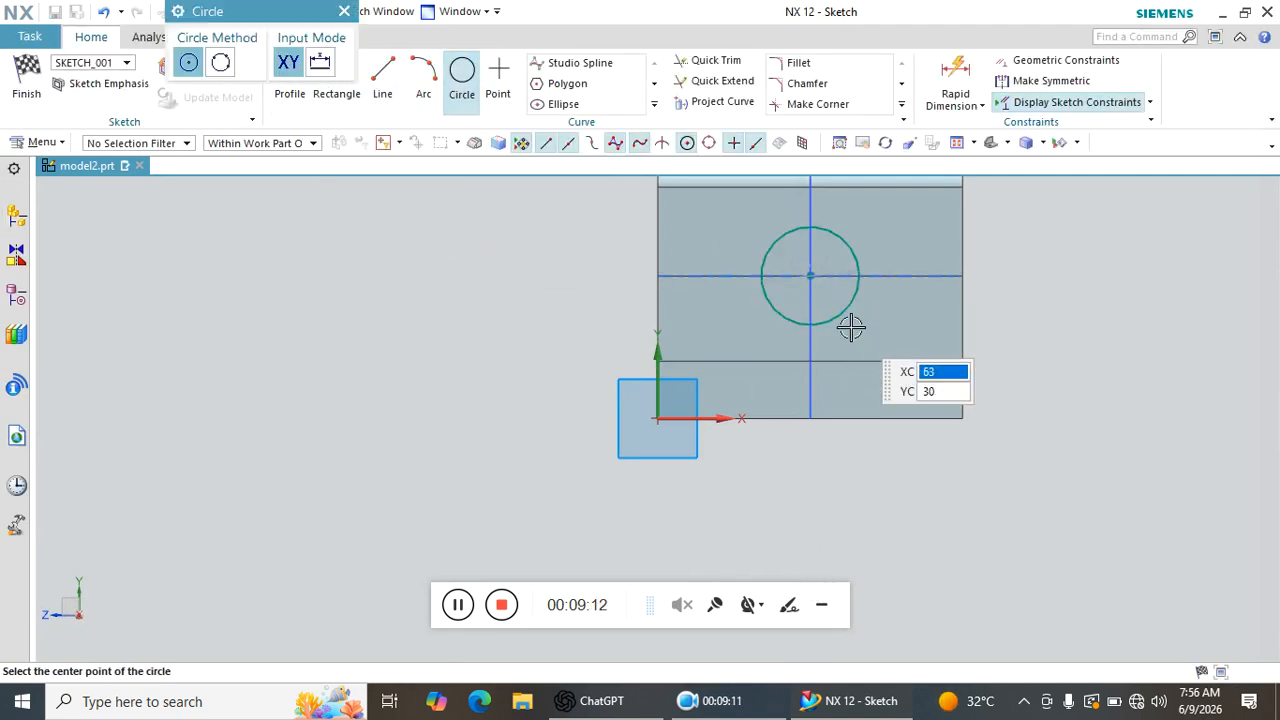
pyautogui.click(27, 82)
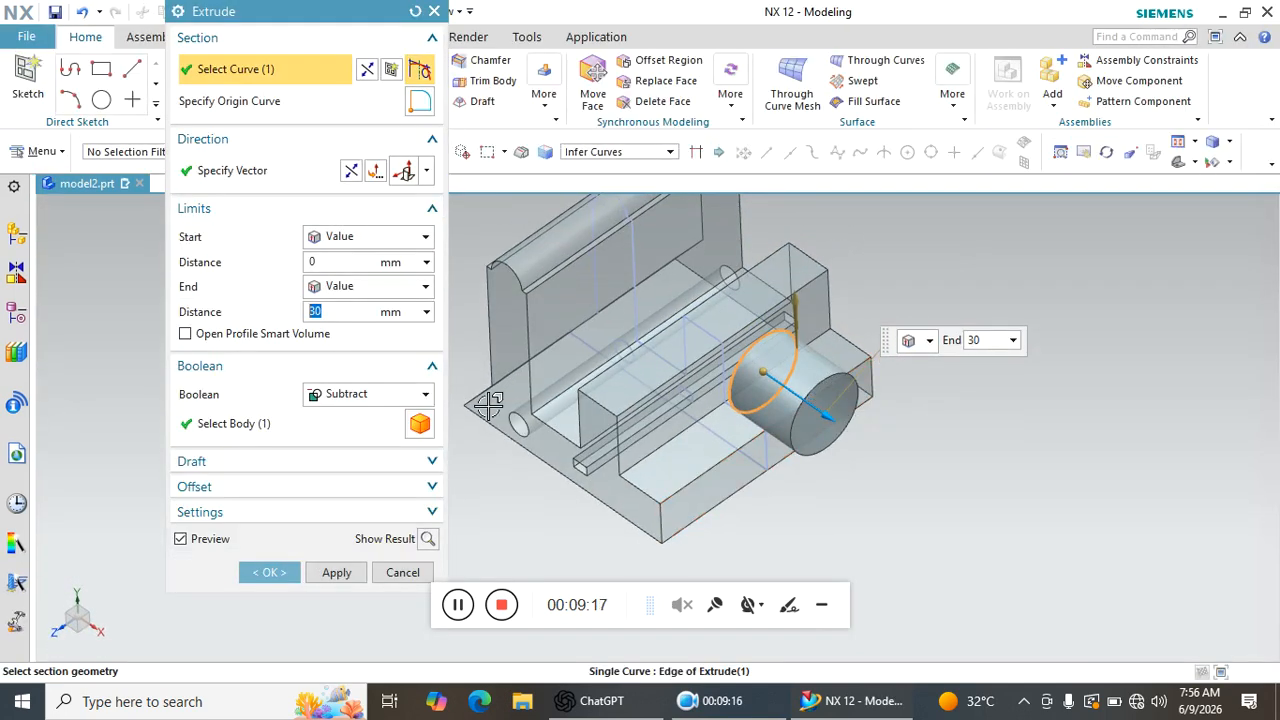
# Set the circle extrusion's Boolean to None and examine the preview of the separate 30 mm cylinder.
pyautogui.click(372, 394)
pyautogui.click(346, 418)
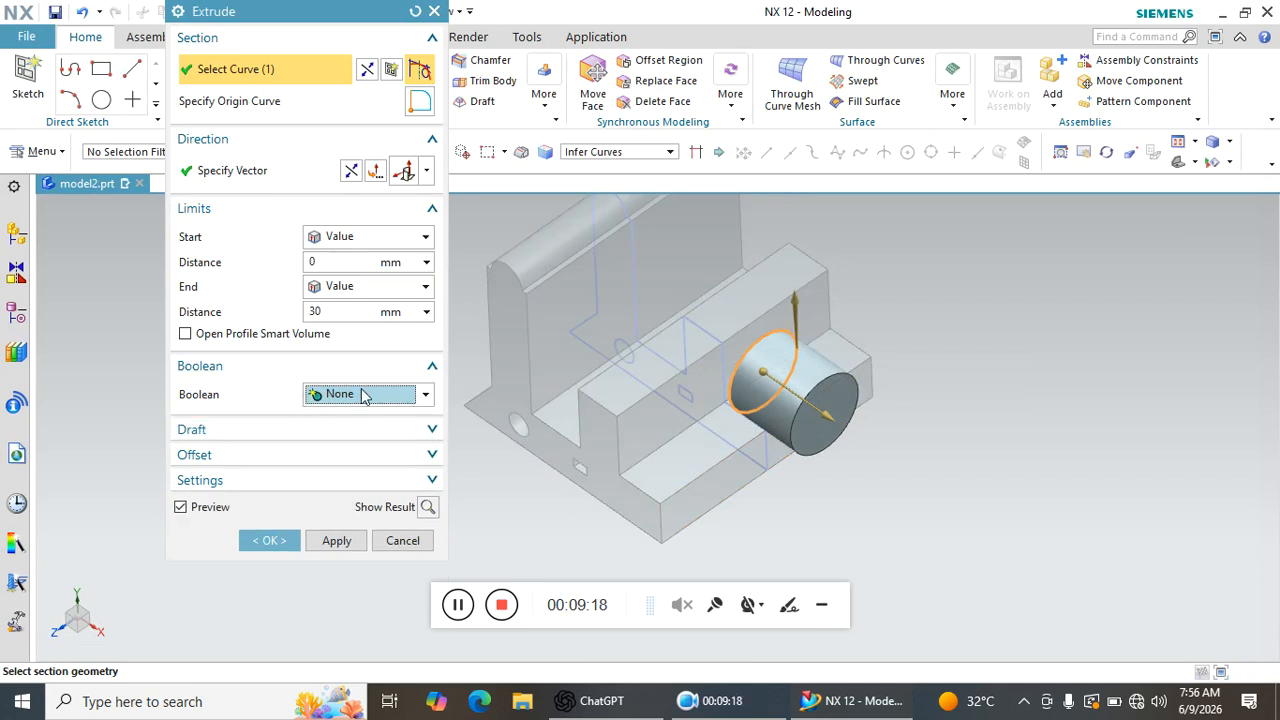
pyautogui.scroll(2, 829, 403)
pyautogui.scroll(-4, 810, 437)
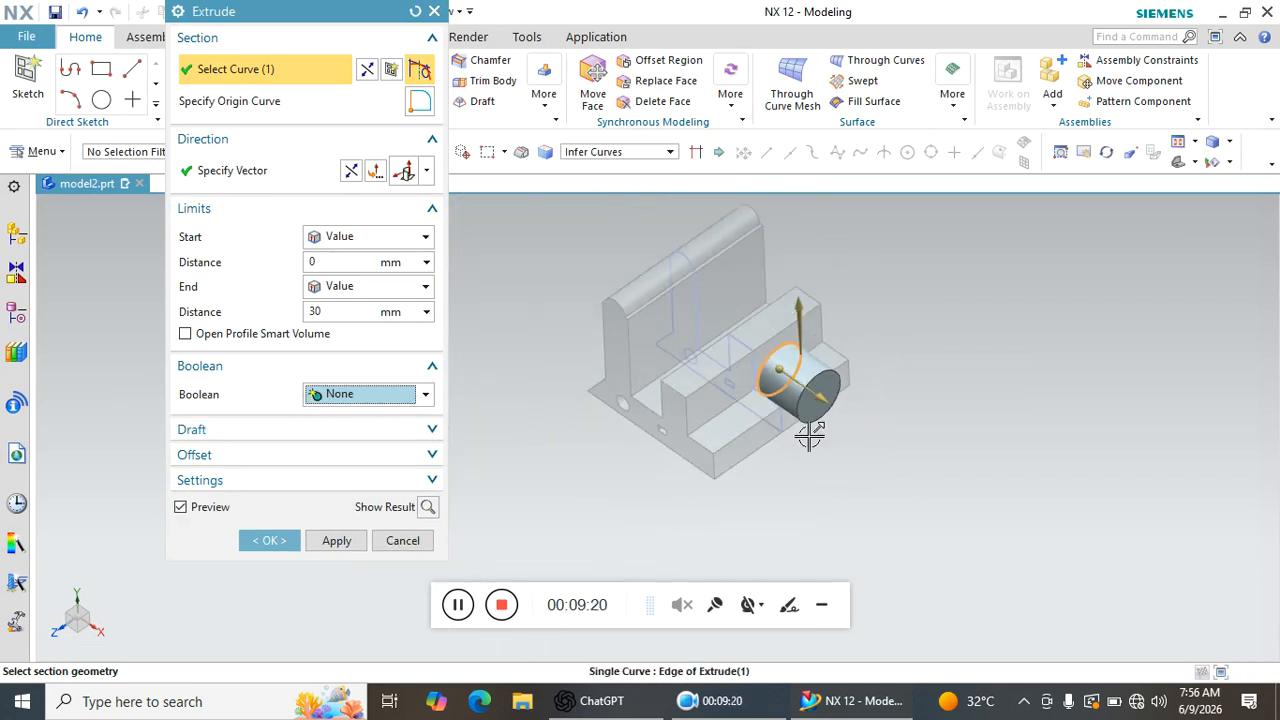
pyautogui.scroll(-1, 810, 437)
pyautogui.moveTo(808, 420); pyautogui.dragTo(843, 395, button='middle')
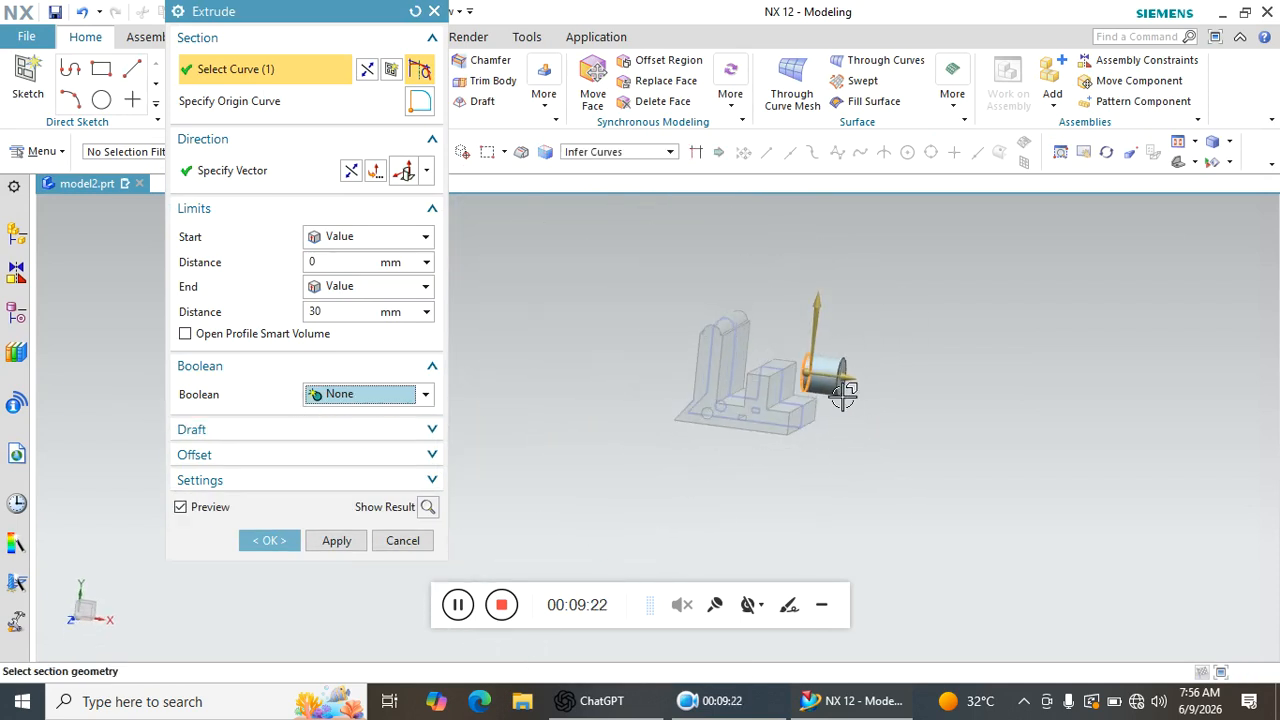
pyautogui.scroll(5, 843, 395)
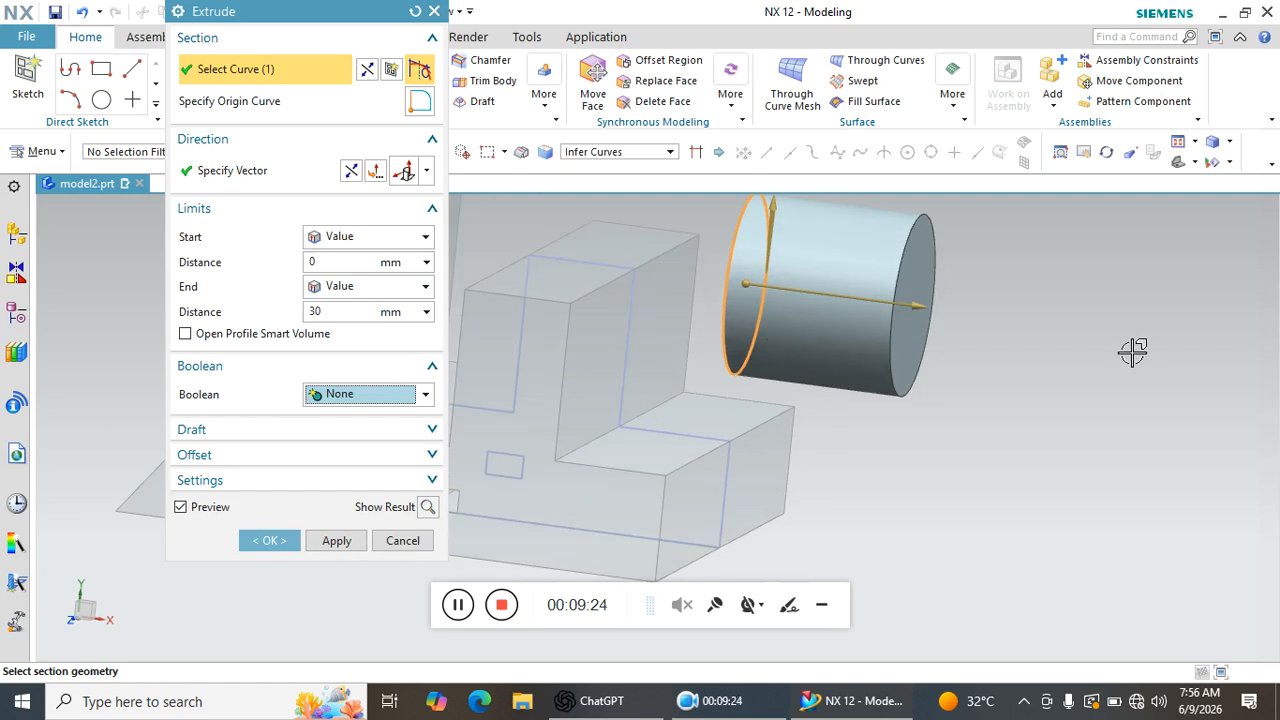
# Reverse the circle extrusion's direction into the part and set its Boolean to Unite.
pyautogui.click(351, 171)
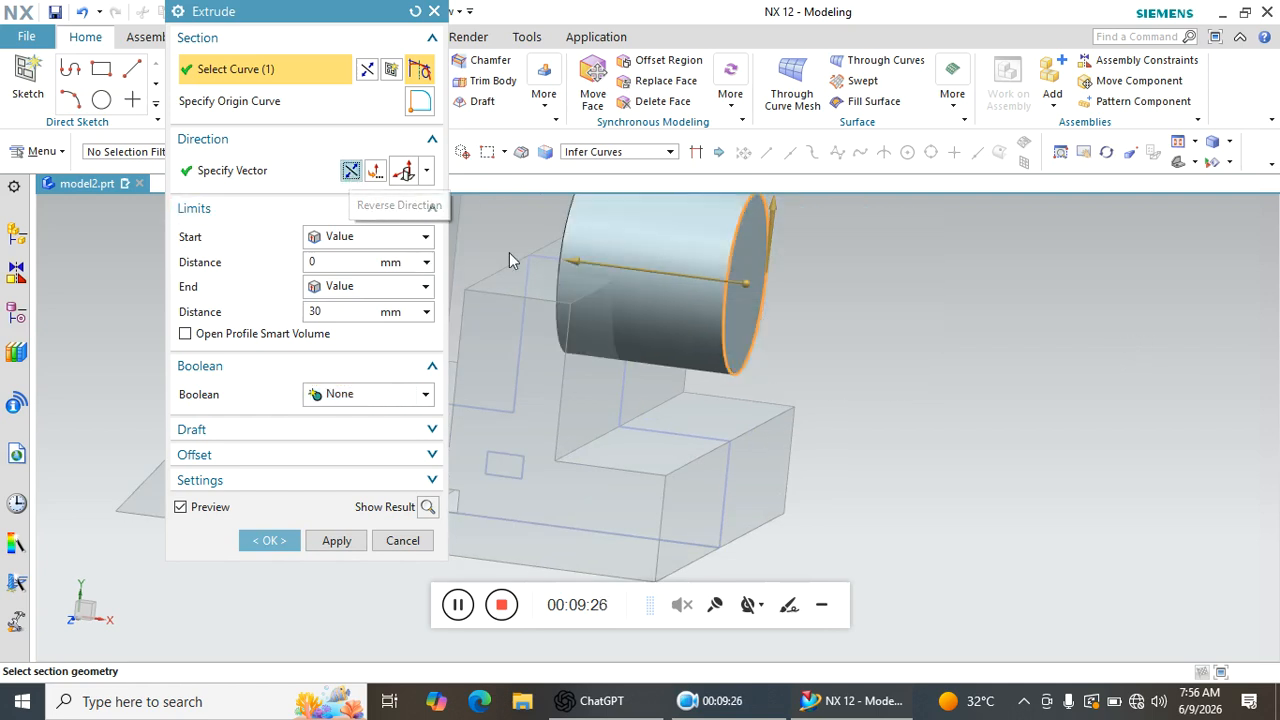
pyautogui.scroll(-2, 729, 345)
pyautogui.scroll(2, 618, 349)
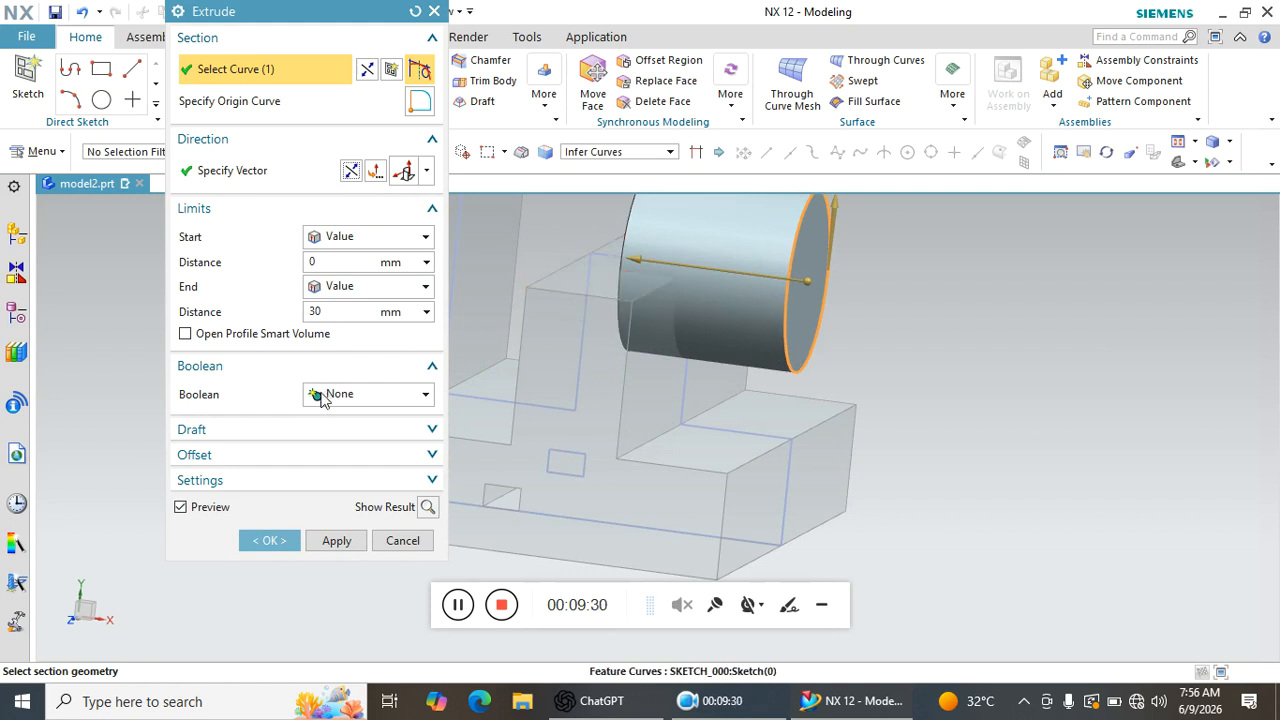
pyautogui.click(352, 397)
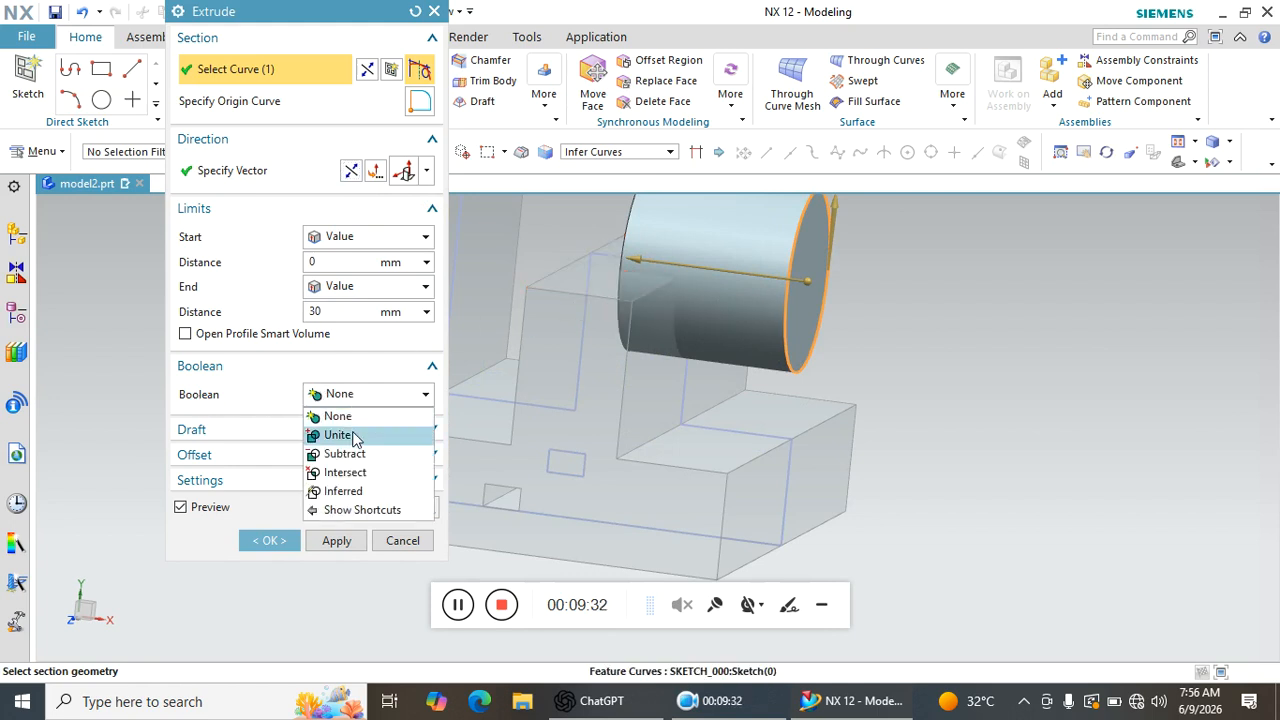
pyautogui.click(355, 435)
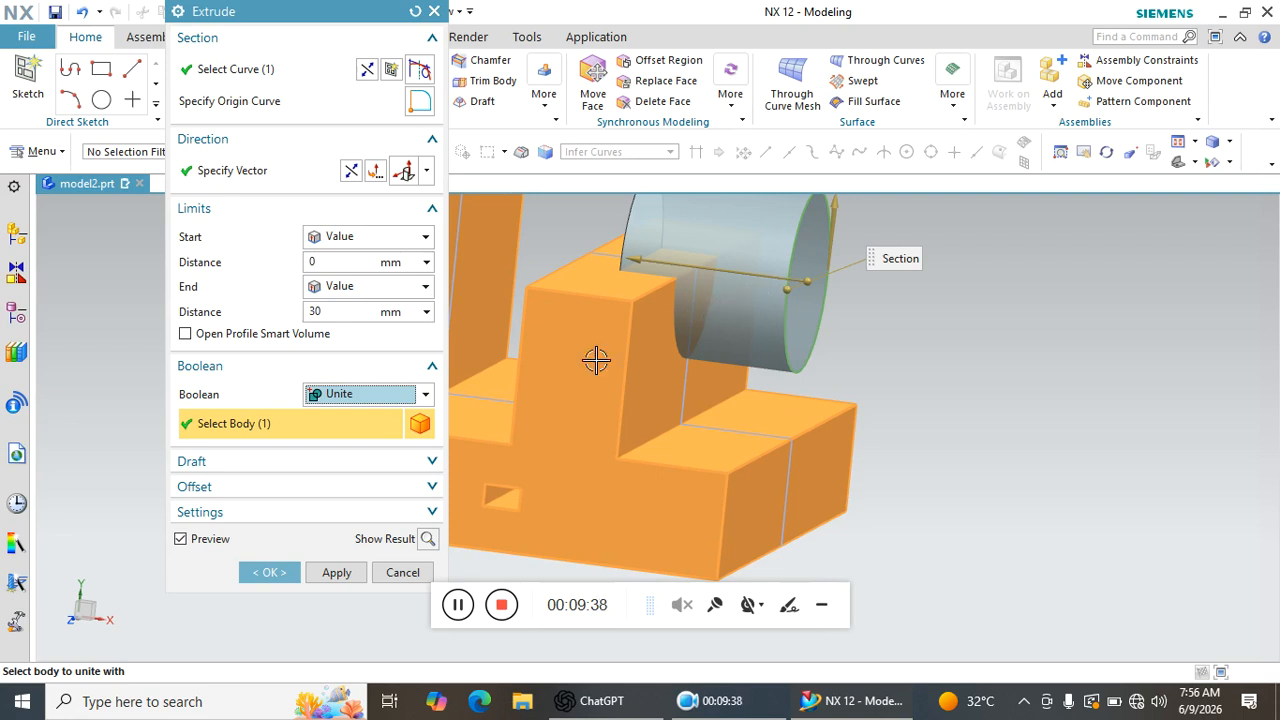
pyautogui.click(330, 398)
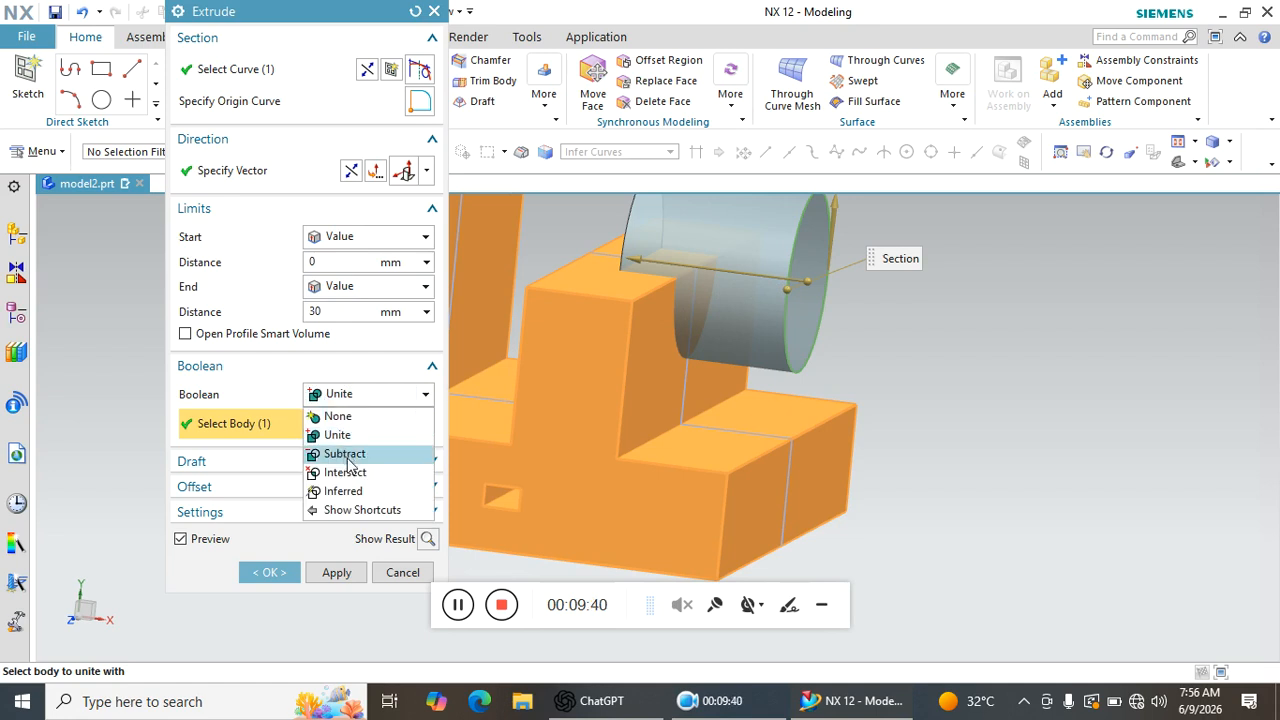
pyautogui.click(359, 394)
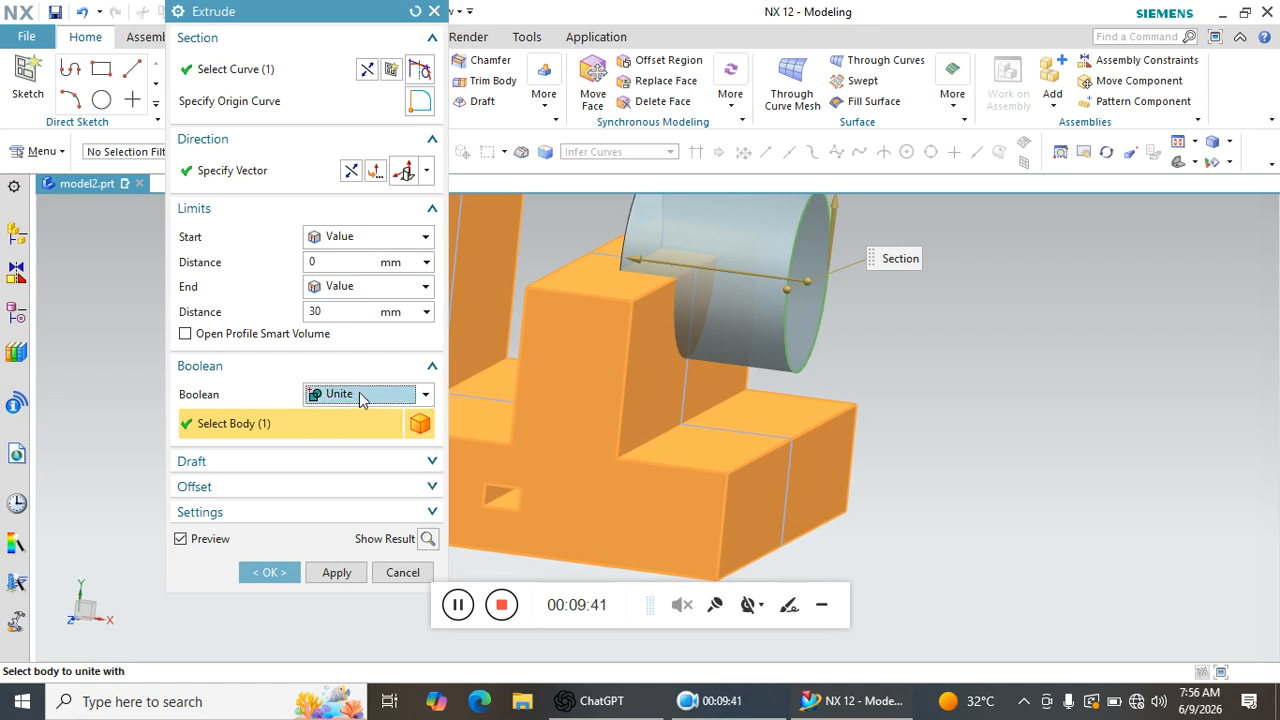
# Set the extrusion's end limit to Until Next and examine how the cylinder preview meets the upper step and the tall wall.
pyautogui.click(362, 289)
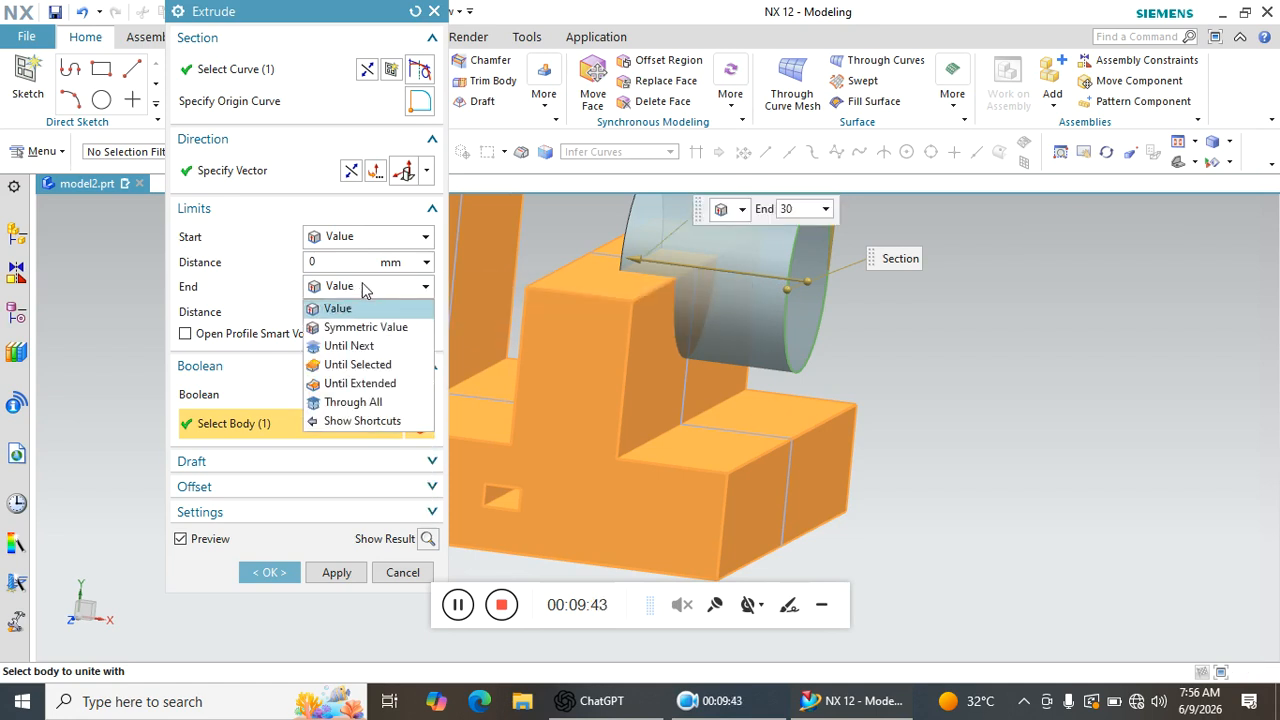
pyautogui.click(361, 346)
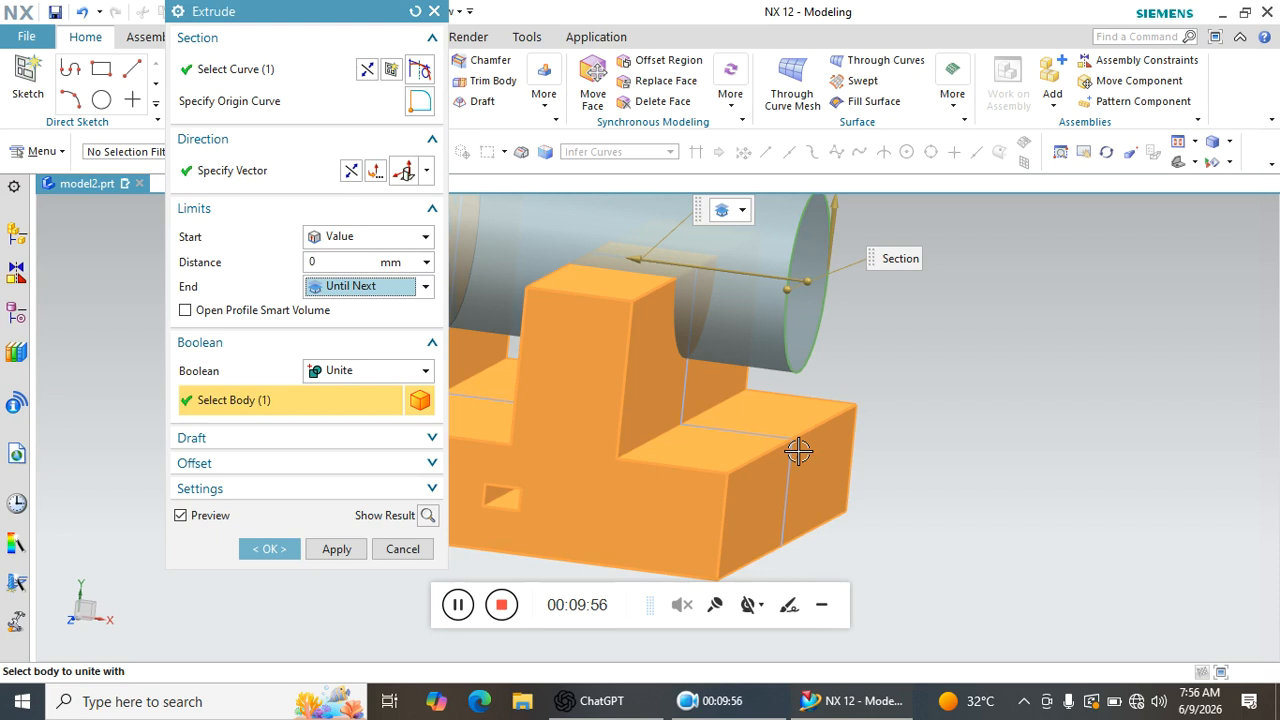
pyautogui.moveTo(917, 420); pyautogui.dragTo(932, 422, button='middle')
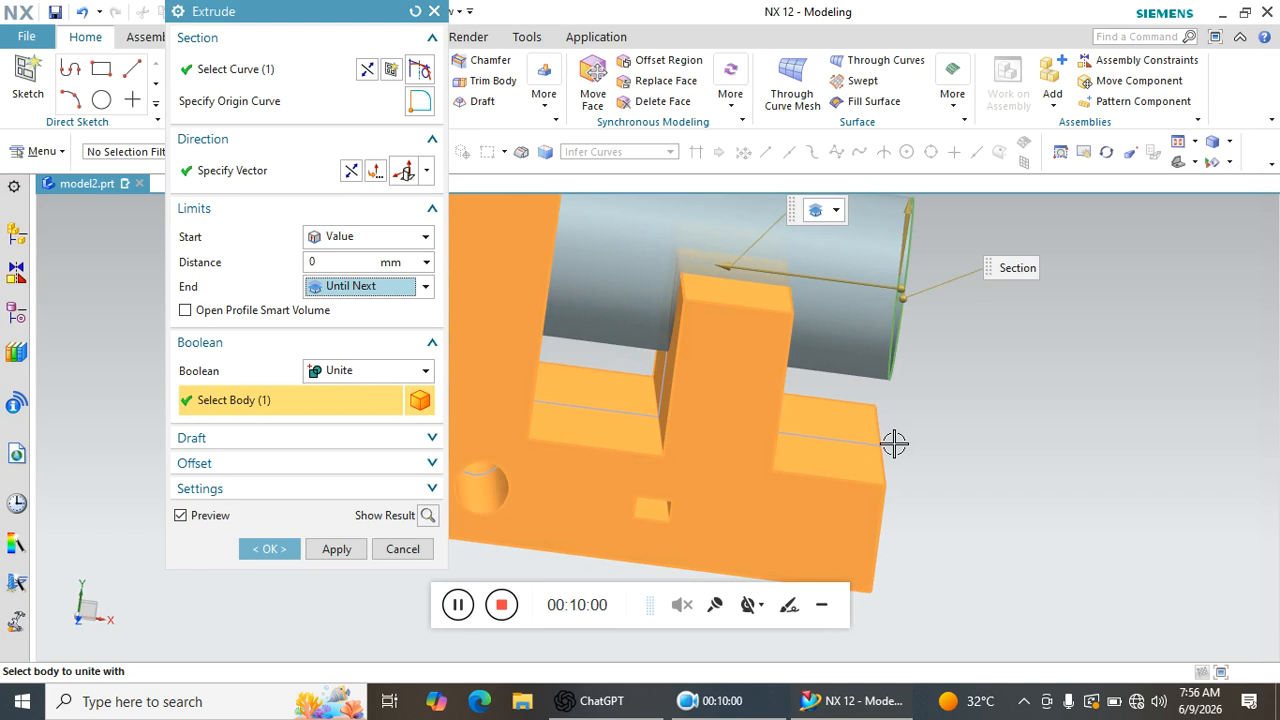
pyautogui.moveTo(737, 366); pyautogui.dragTo(705, 377, button='middle')
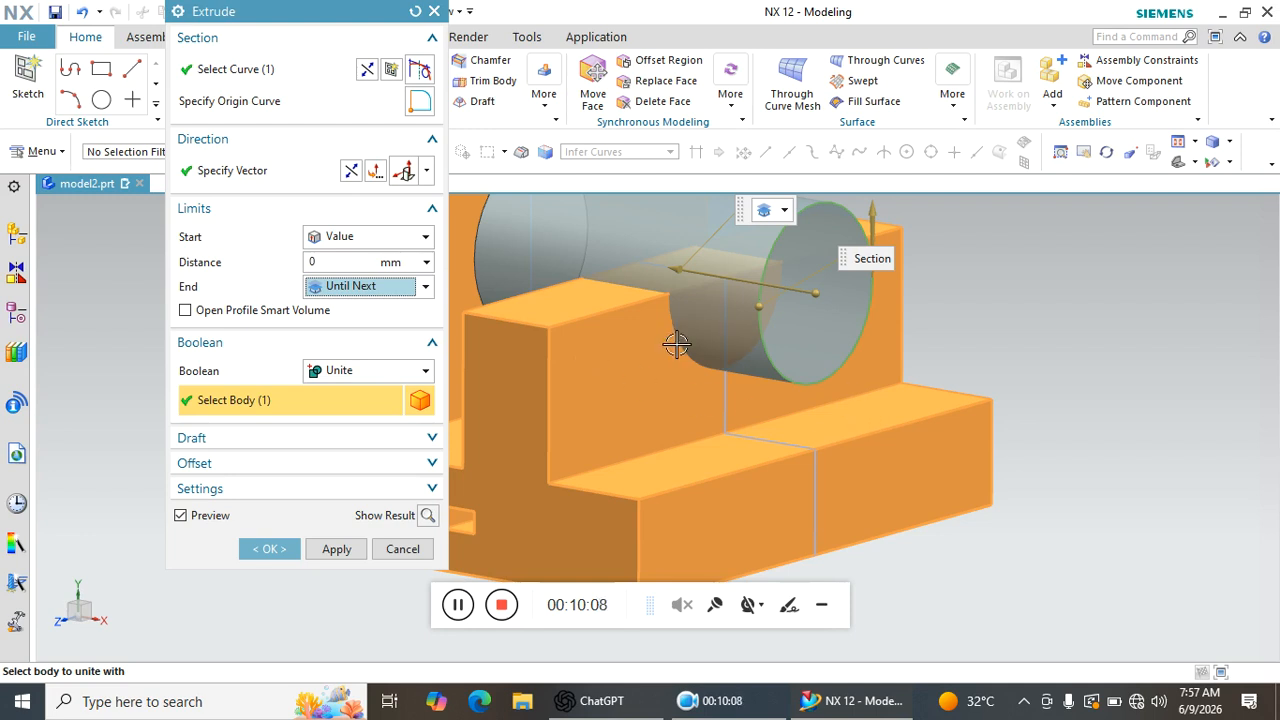
pyautogui.scroll(-5, 648, 378)
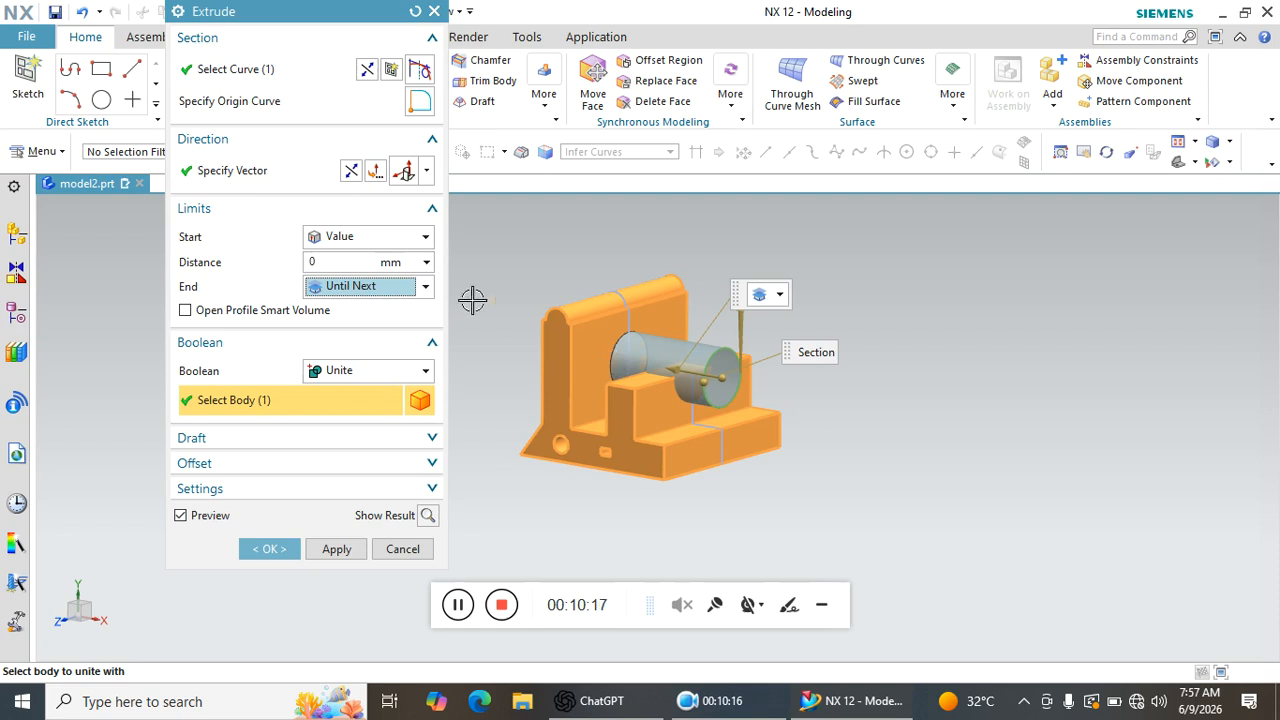
pyautogui.click(366, 290)
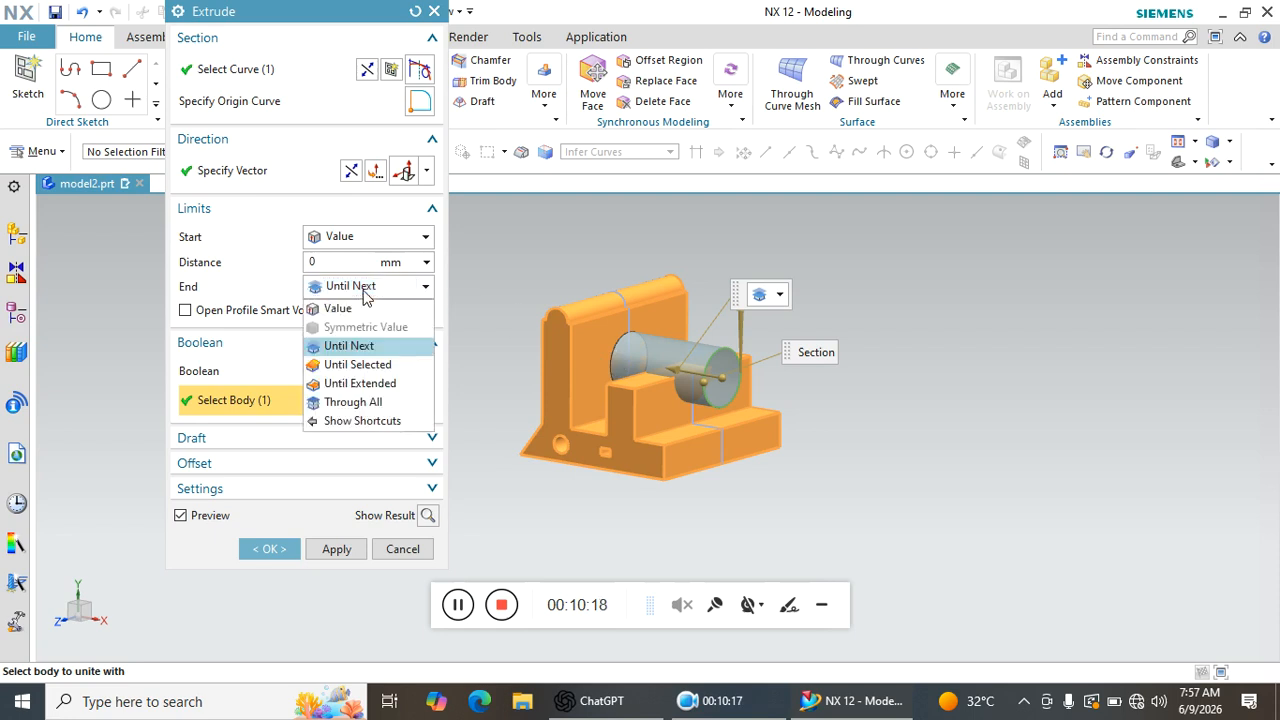
pyautogui.click(370, 349)
pyautogui.scroll(5, 766, 330)
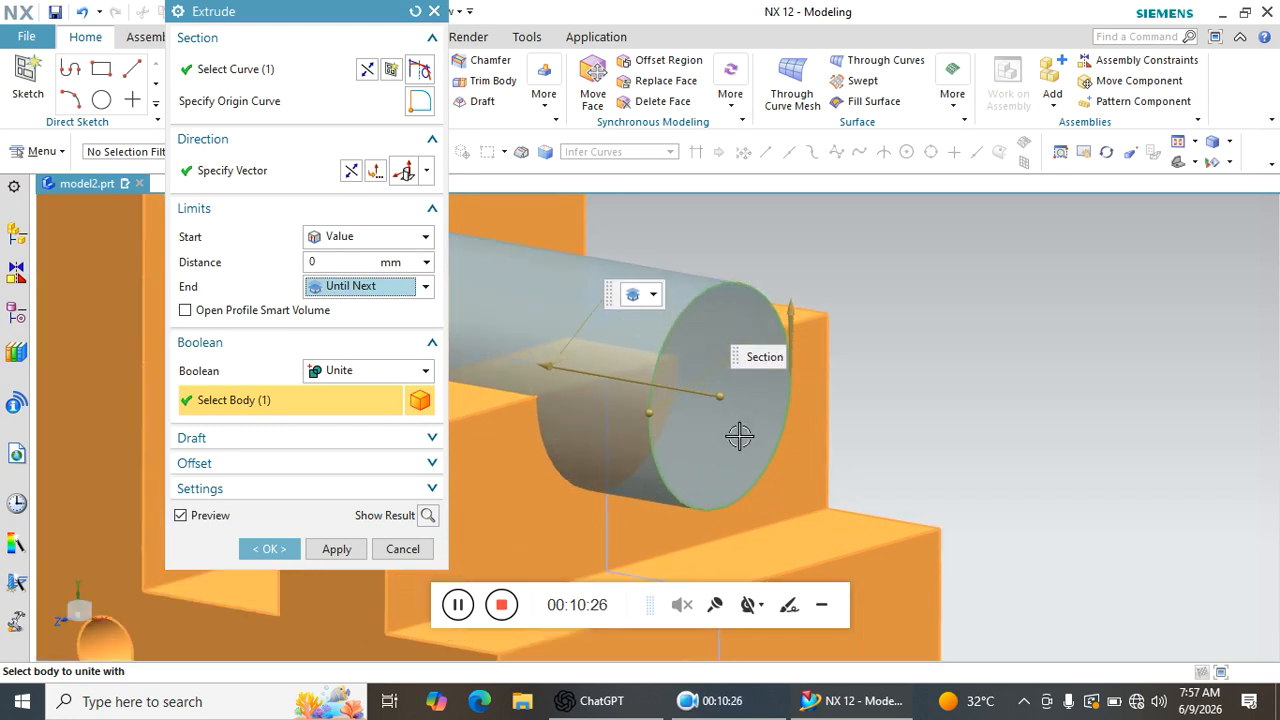
pyautogui.scroll(-3, 922, 466)
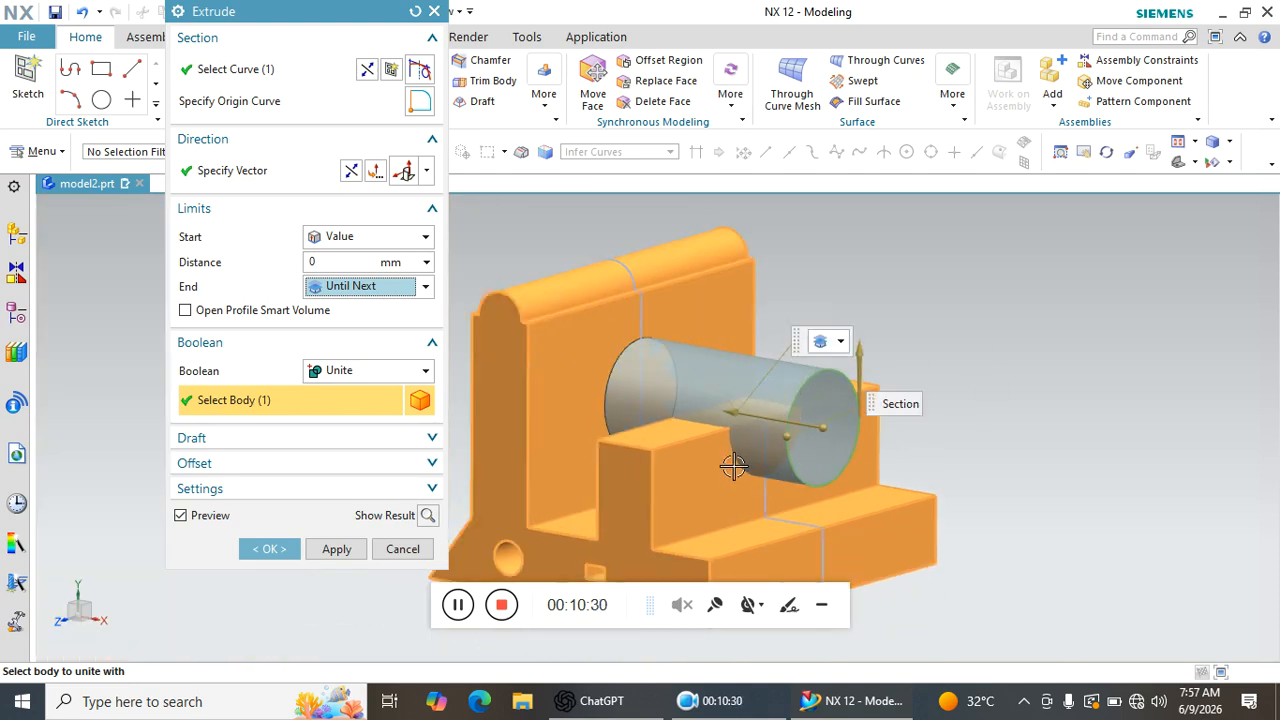
pyautogui.scroll(2, 706, 463)
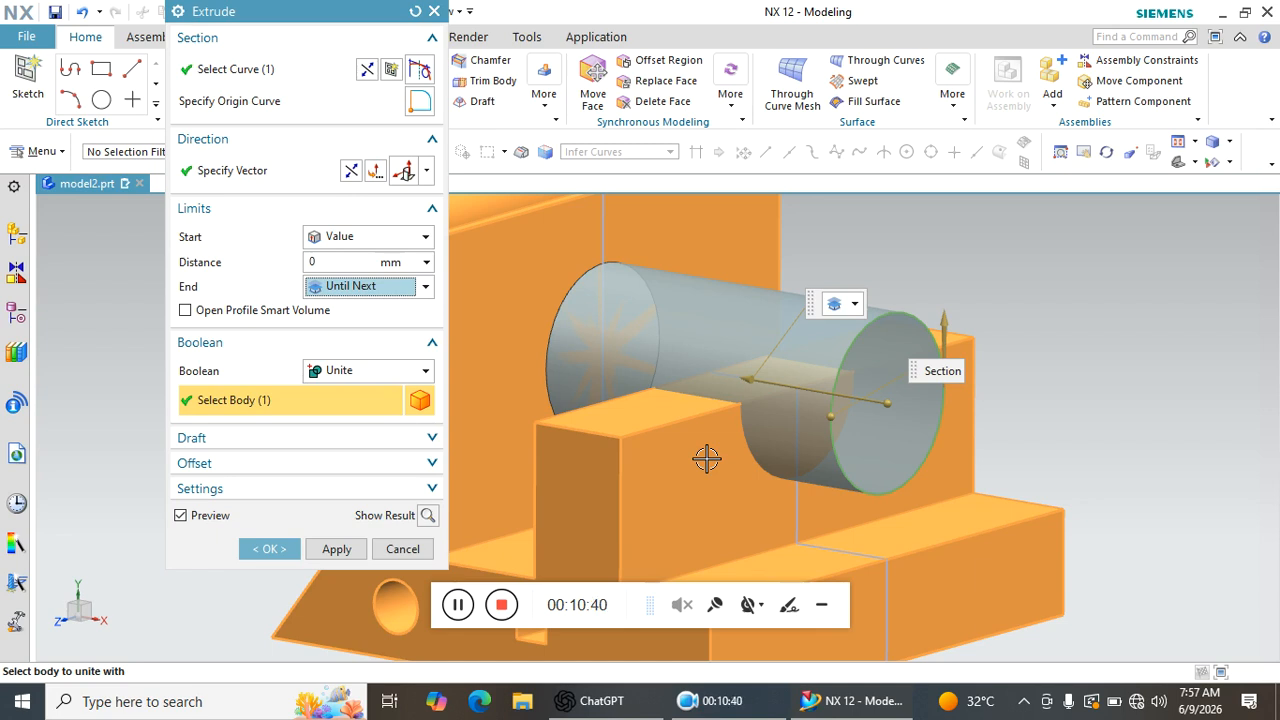
pyautogui.scroll(-2, 755, 440)
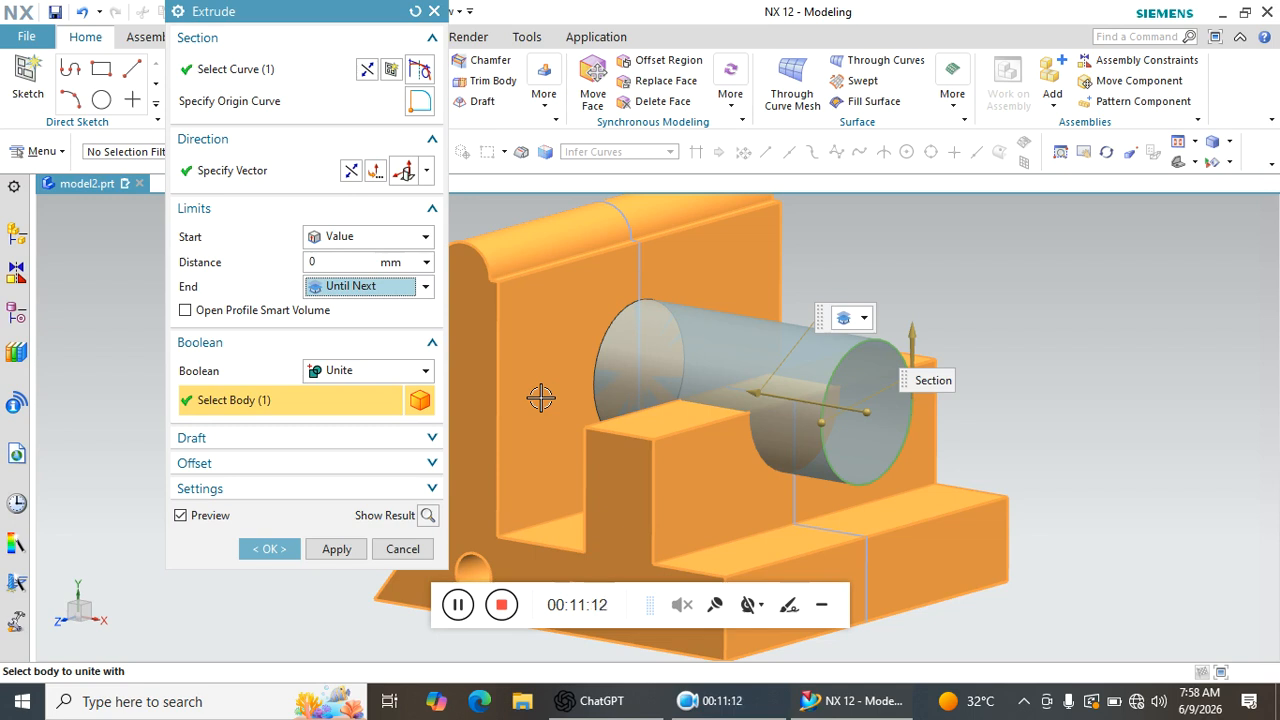
# Change the end limit to Until Selected, trying the upper step's vertical face before picking the tall wall's inner face as the target.
pyautogui.click(345, 287)
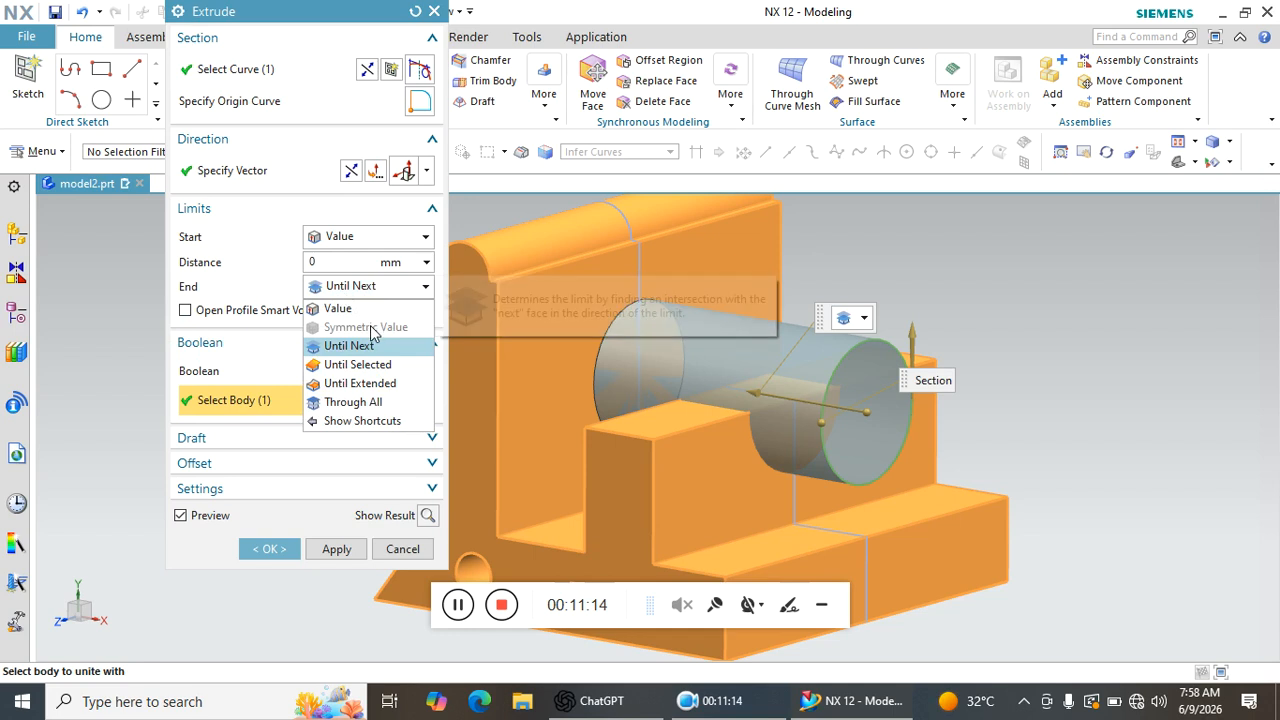
pyautogui.click(380, 366)
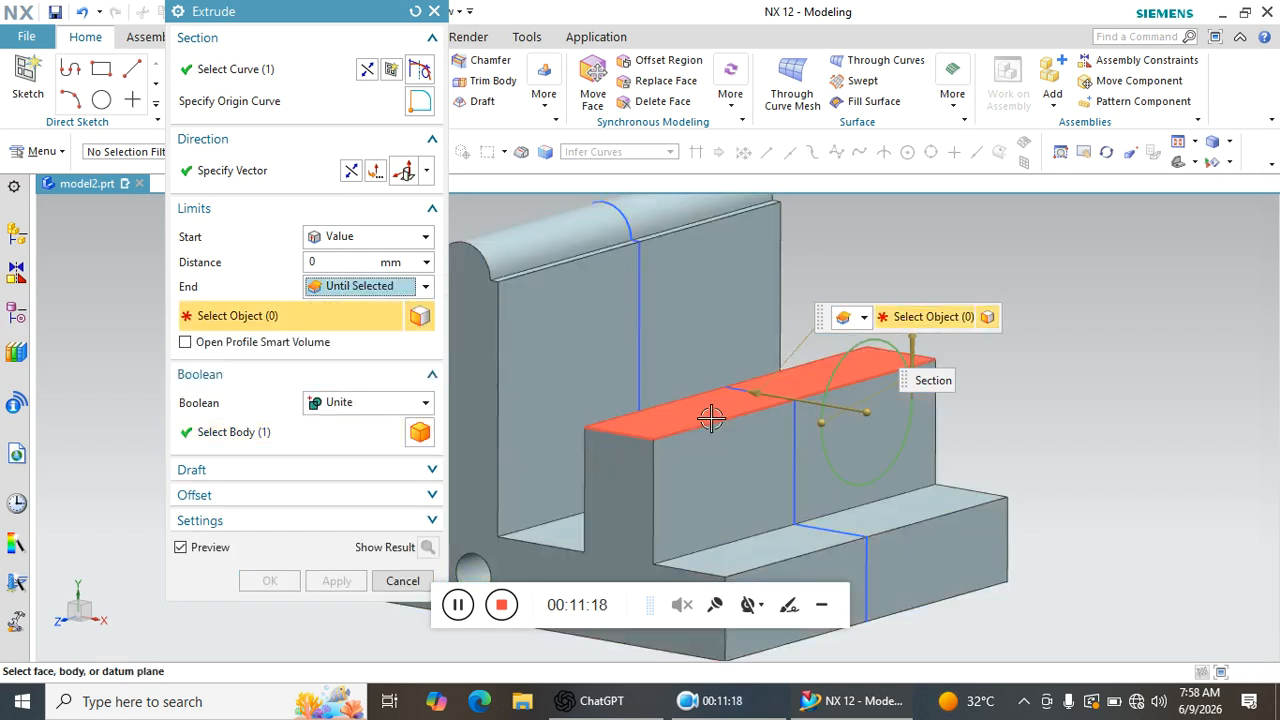
pyautogui.click(719, 480)
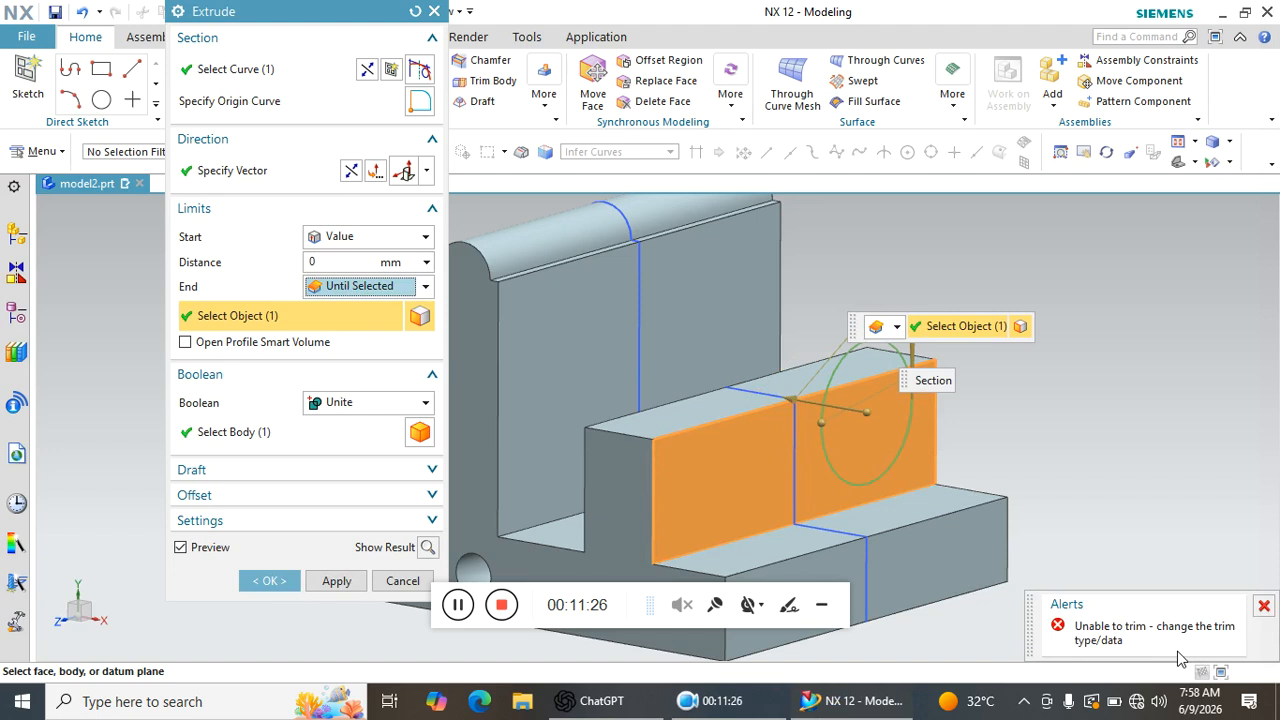
pyautogui.click(567, 384)
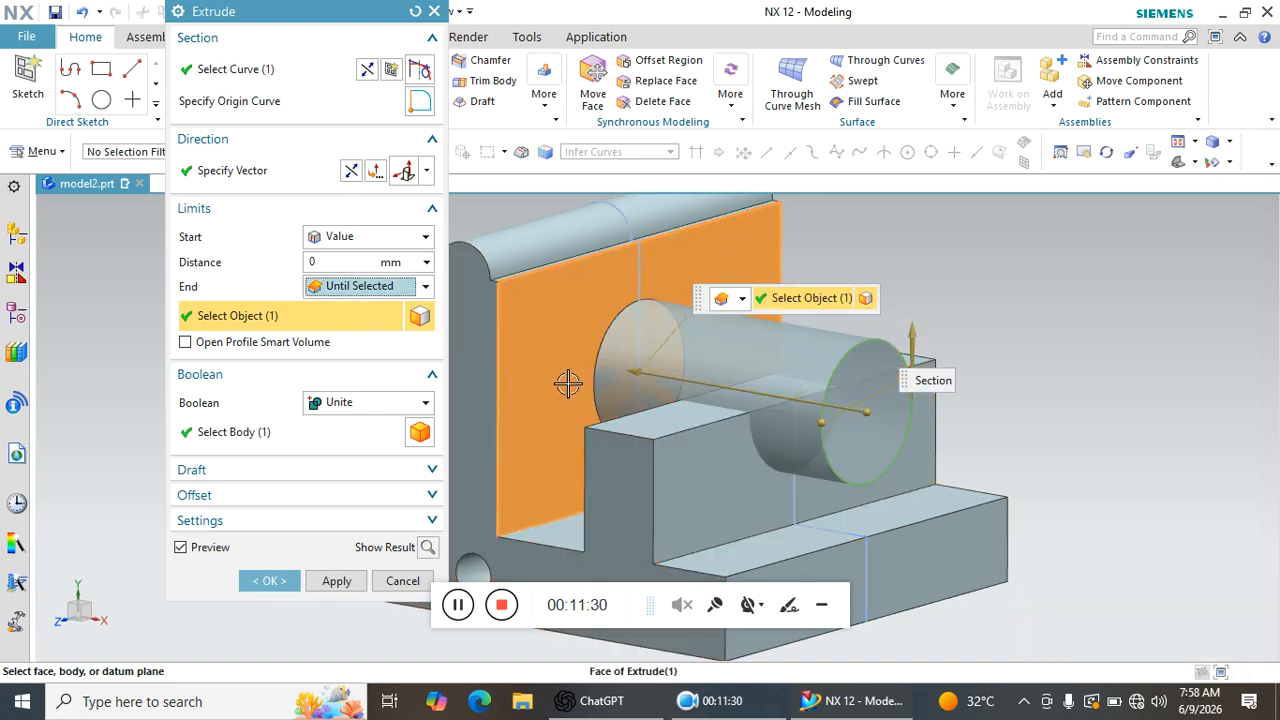
# Try the sloped base face as the end limit target and replace it with the tall wall's outer face.
pyautogui.scroll(-2, 628, 428)
pyautogui.moveTo(580, 434); pyautogui.dragTo(628, 362, button='middle')
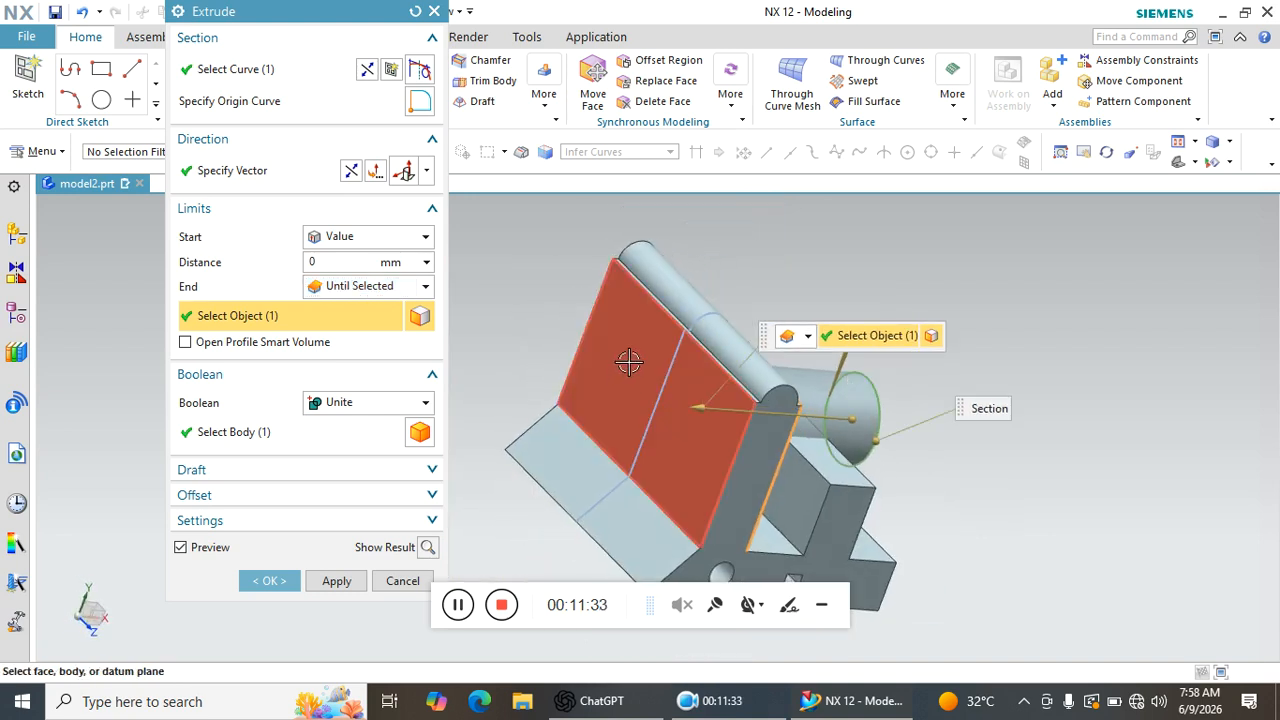
pyautogui.click(576, 487)
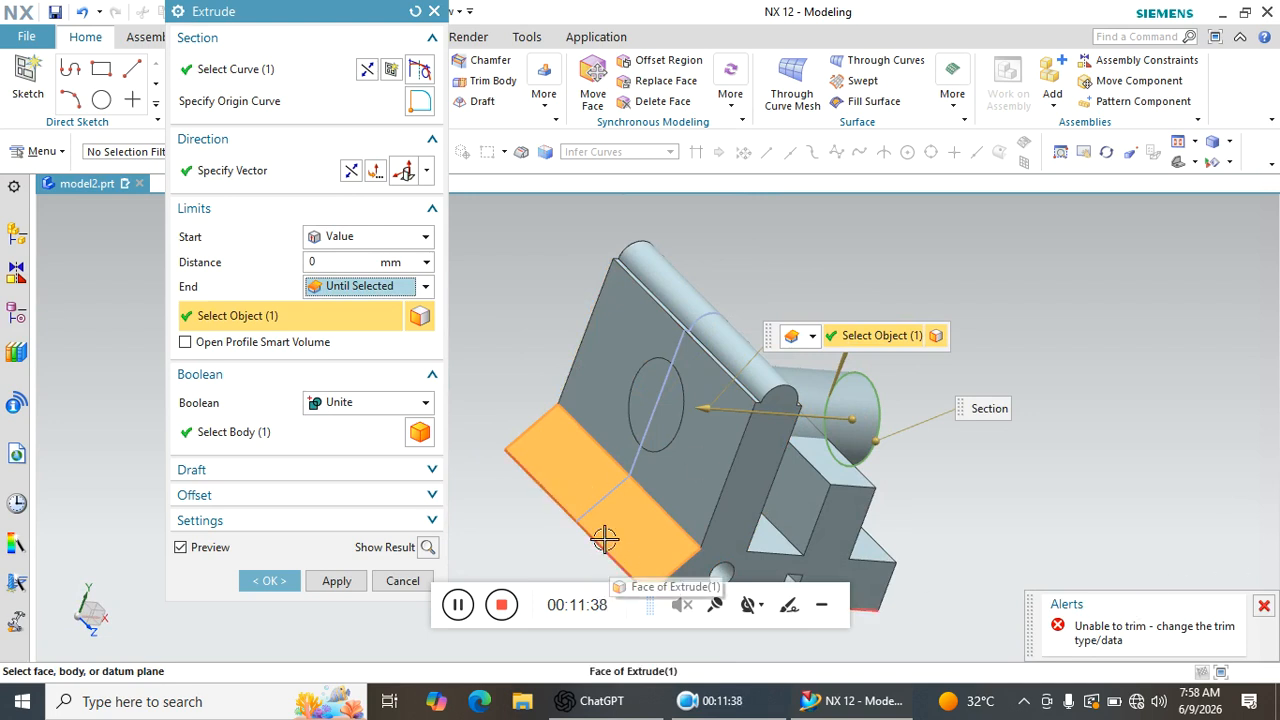
pyautogui.click(609, 368)
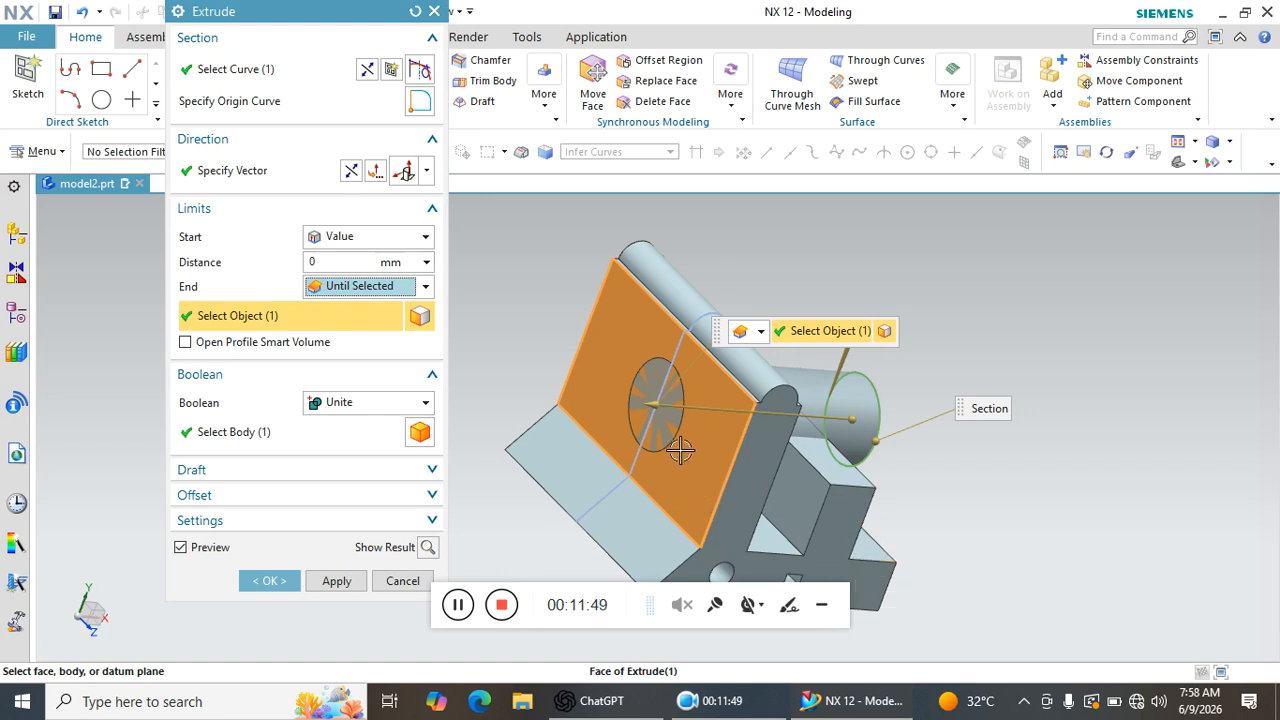
# Change the end limit to Until Extended and try the upper step's near vertical face, followed by its far vertical face, as the target.
pyautogui.click(352, 288)
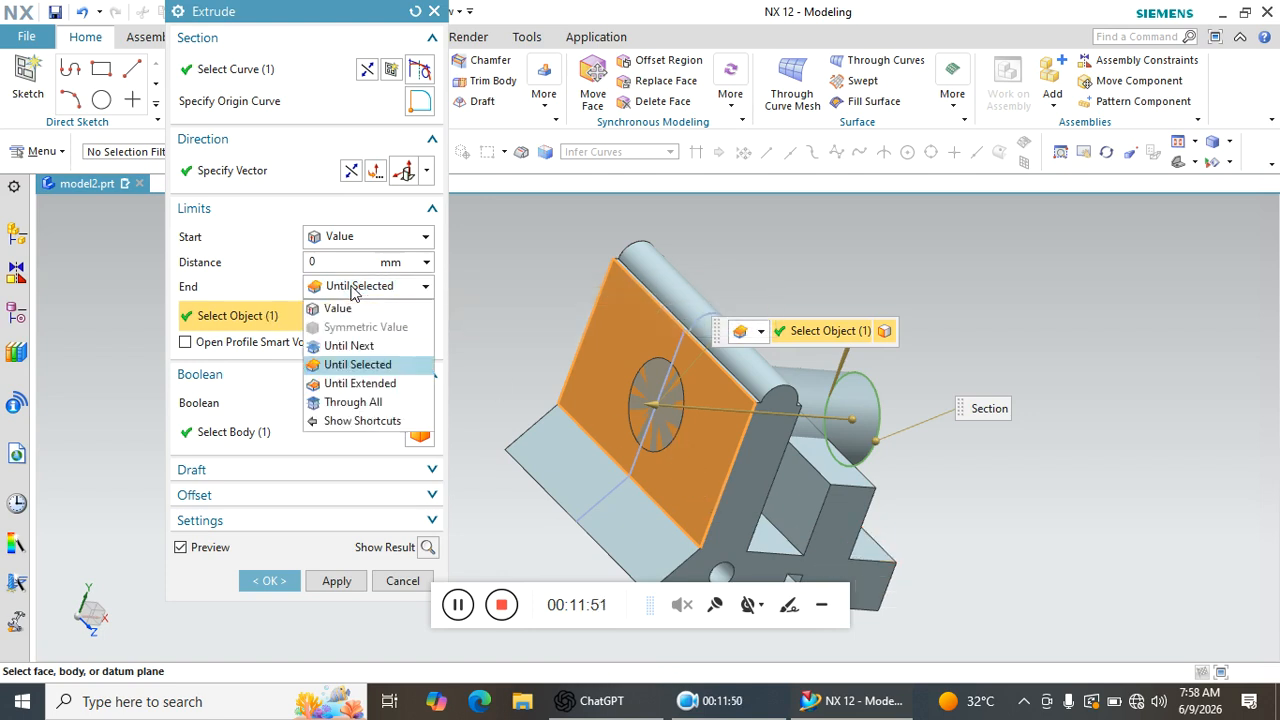
pyautogui.click(358, 384)
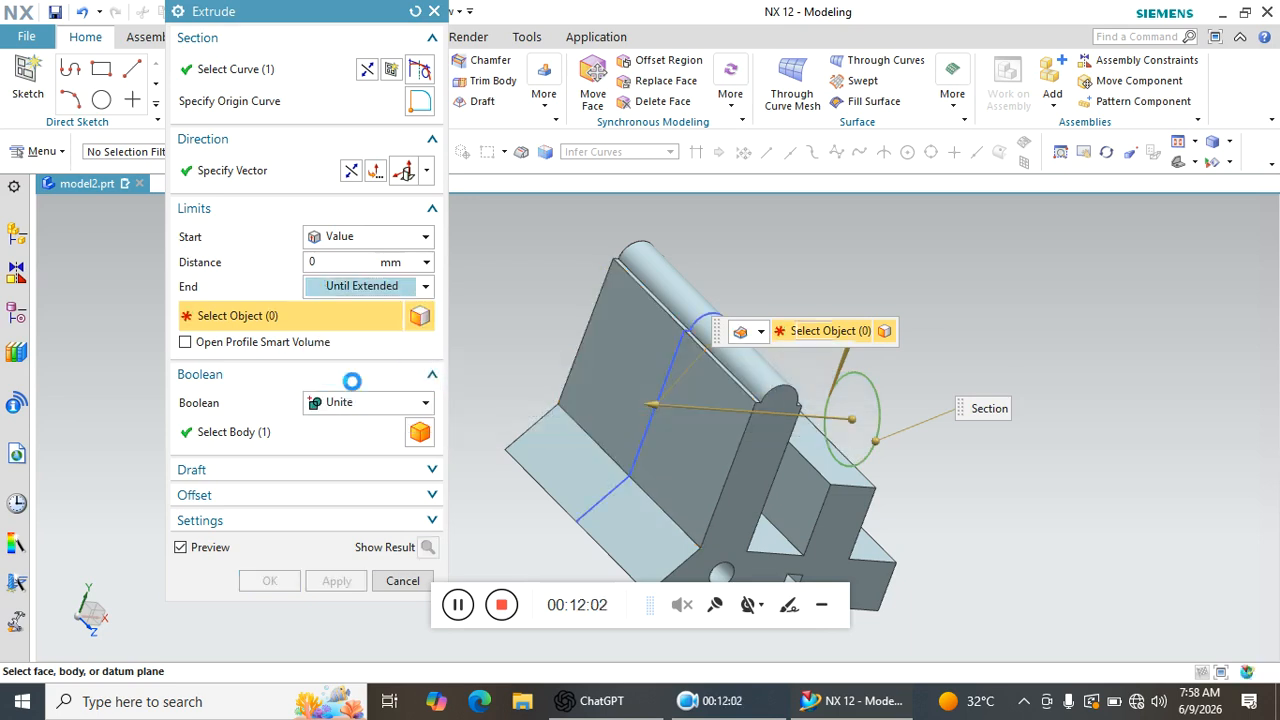
pyautogui.moveTo(993, 434); pyautogui.dragTo(860, 428, button='middle')
pyautogui.scroll(5, 846, 428)
pyautogui.click(799, 404)
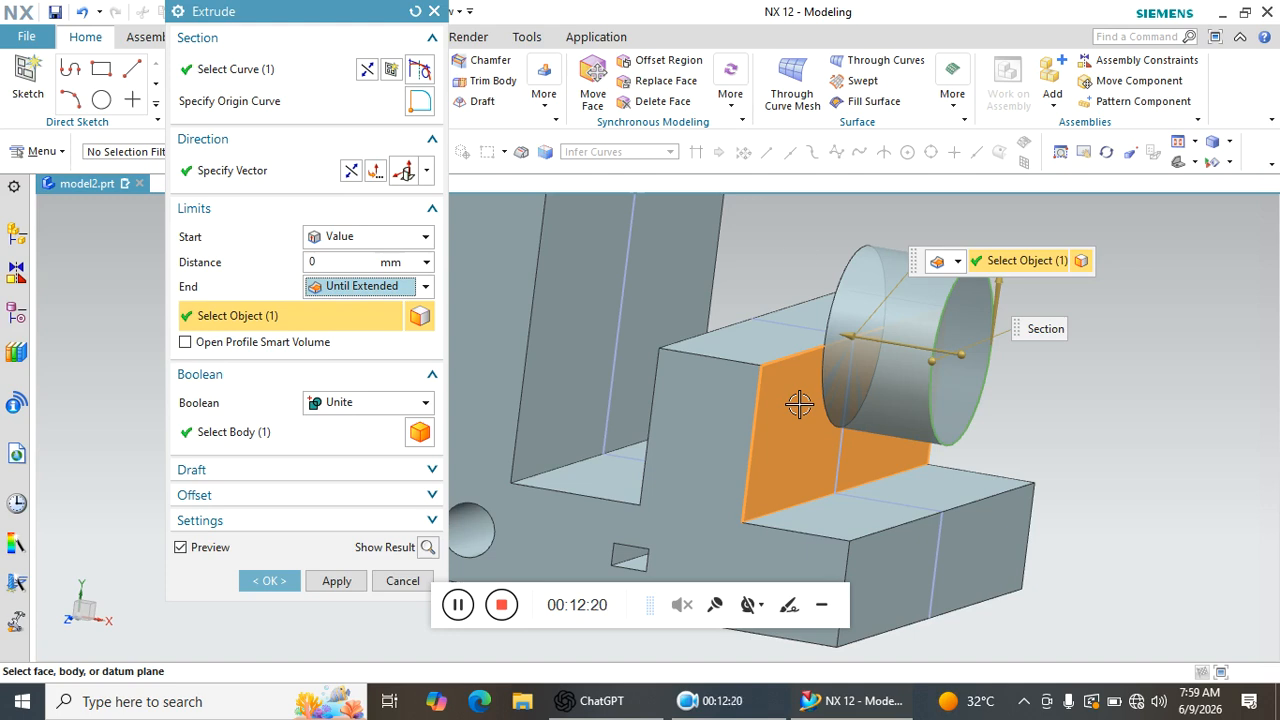
pyautogui.moveTo(743, 360); pyautogui.dragTo(778, 382, button='middle')
pyautogui.click(767, 429)
pyautogui.moveTo(823, 446); pyautogui.dragTo(778, 431, button='middle')
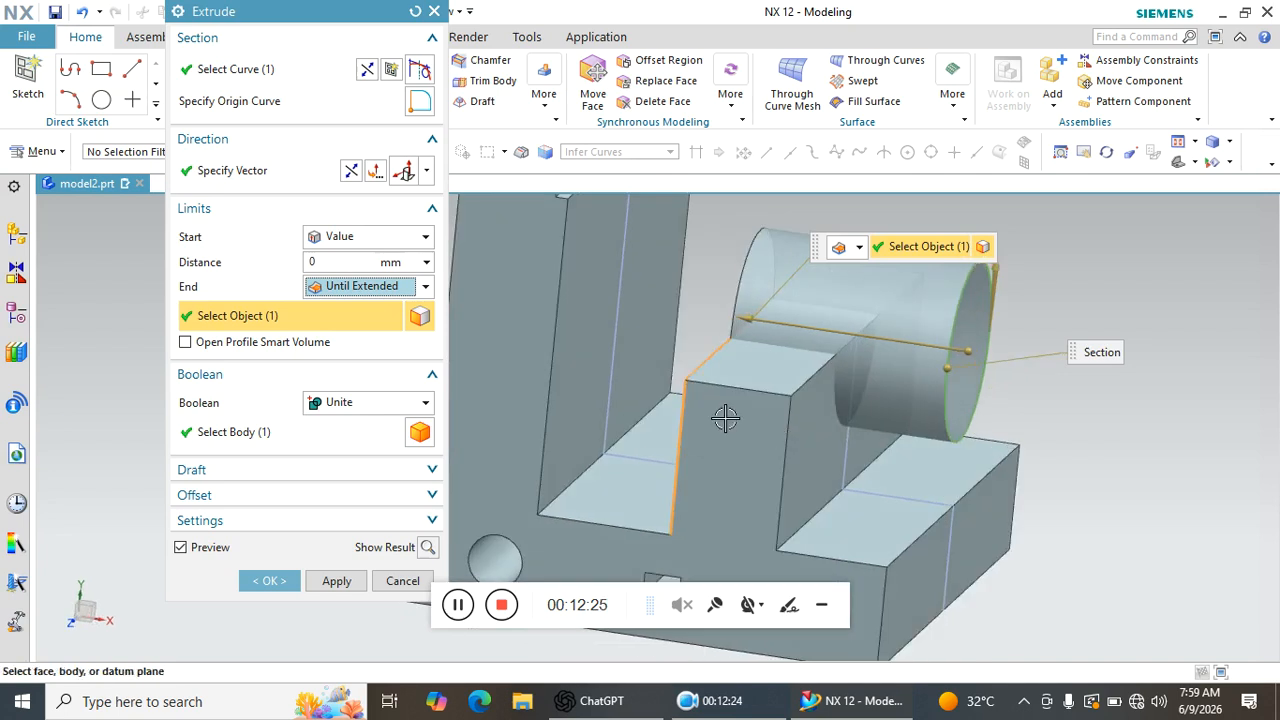
# Try the tall wall's inner face, the sloped base face and the tall wall's outer face as the Until Extended target.
pyautogui.scroll(-4, 773, 316)
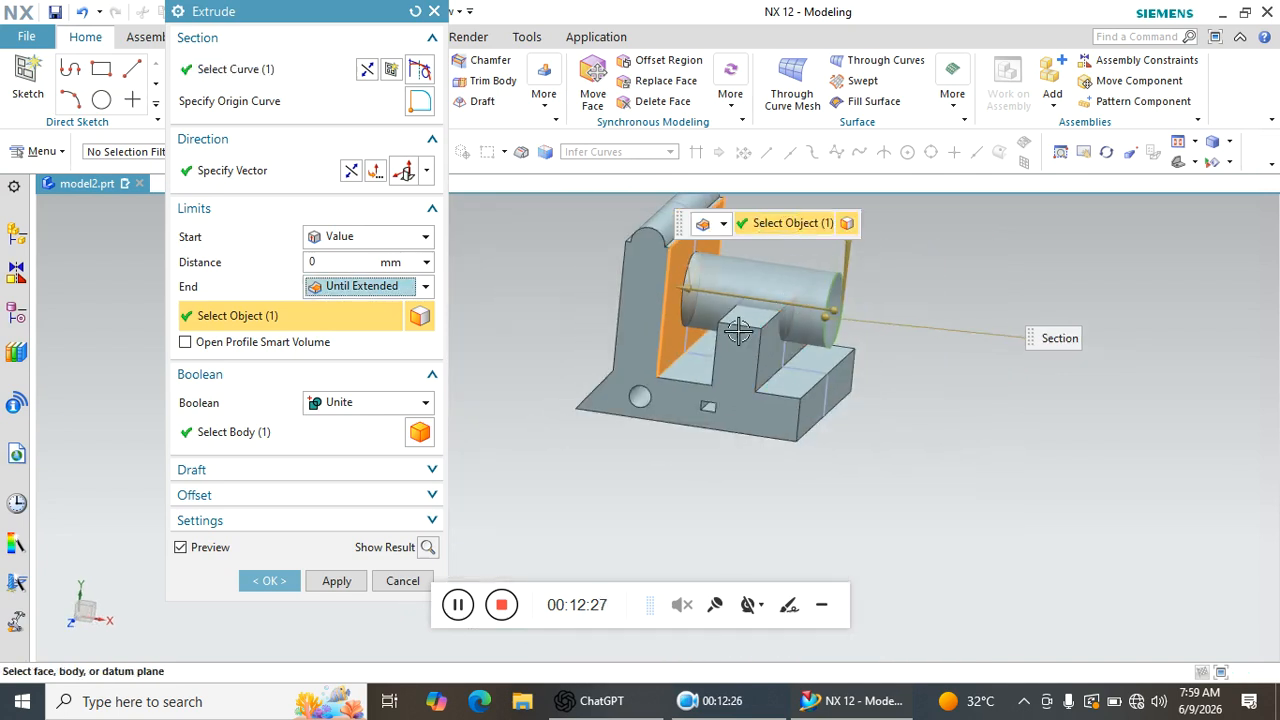
pyautogui.moveTo(569, 371); pyautogui.dragTo(640, 371, button='middle')
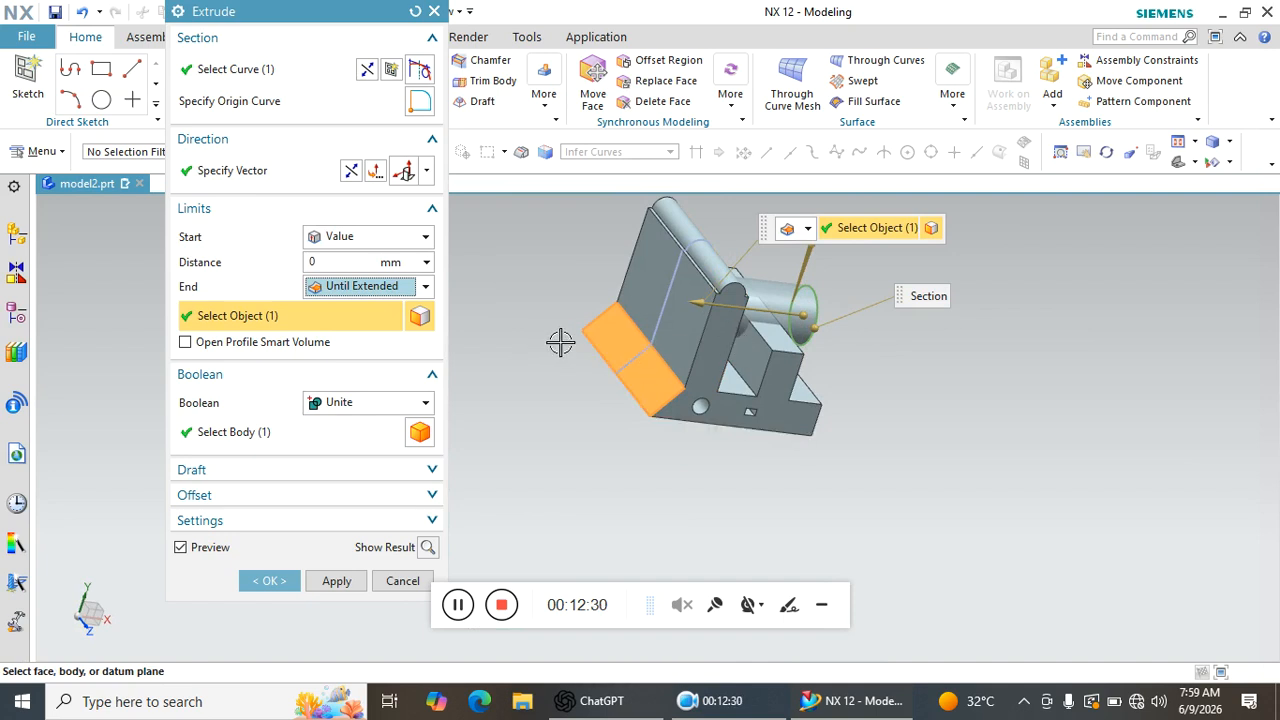
pyautogui.click(643, 380)
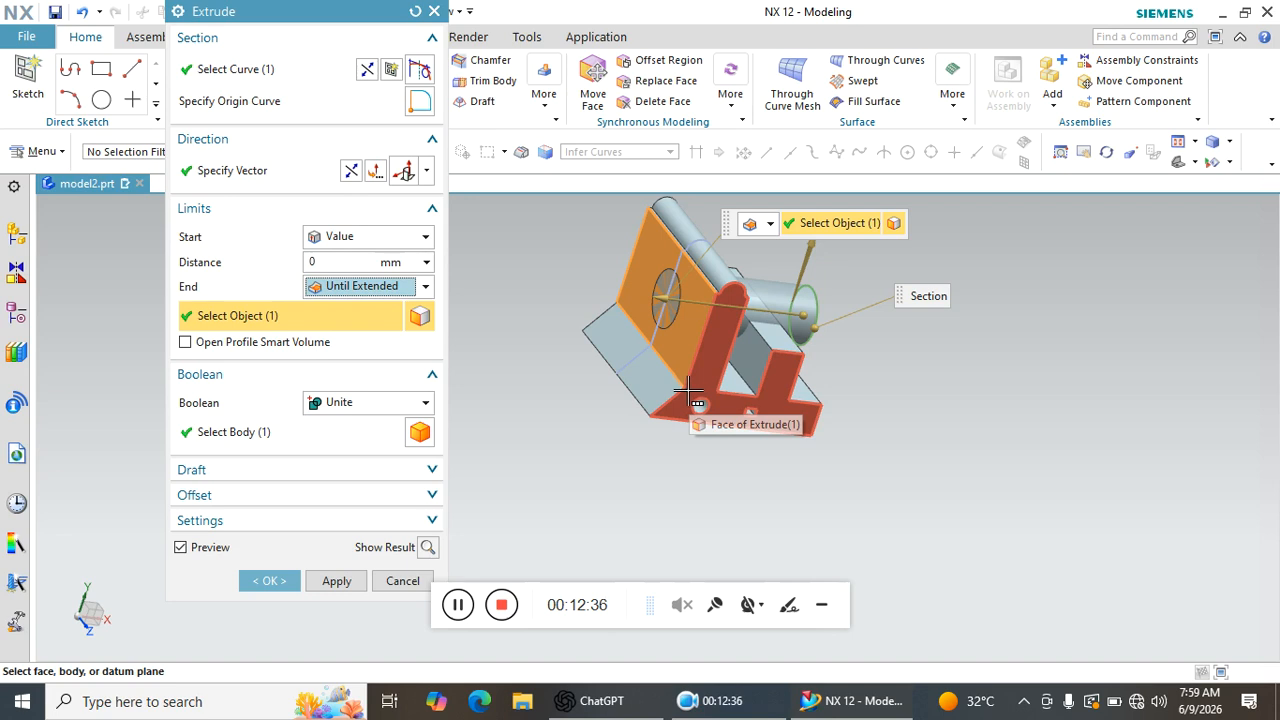
# Set the circle extrusion's end limit to Through All.
pyautogui.click(389, 288)
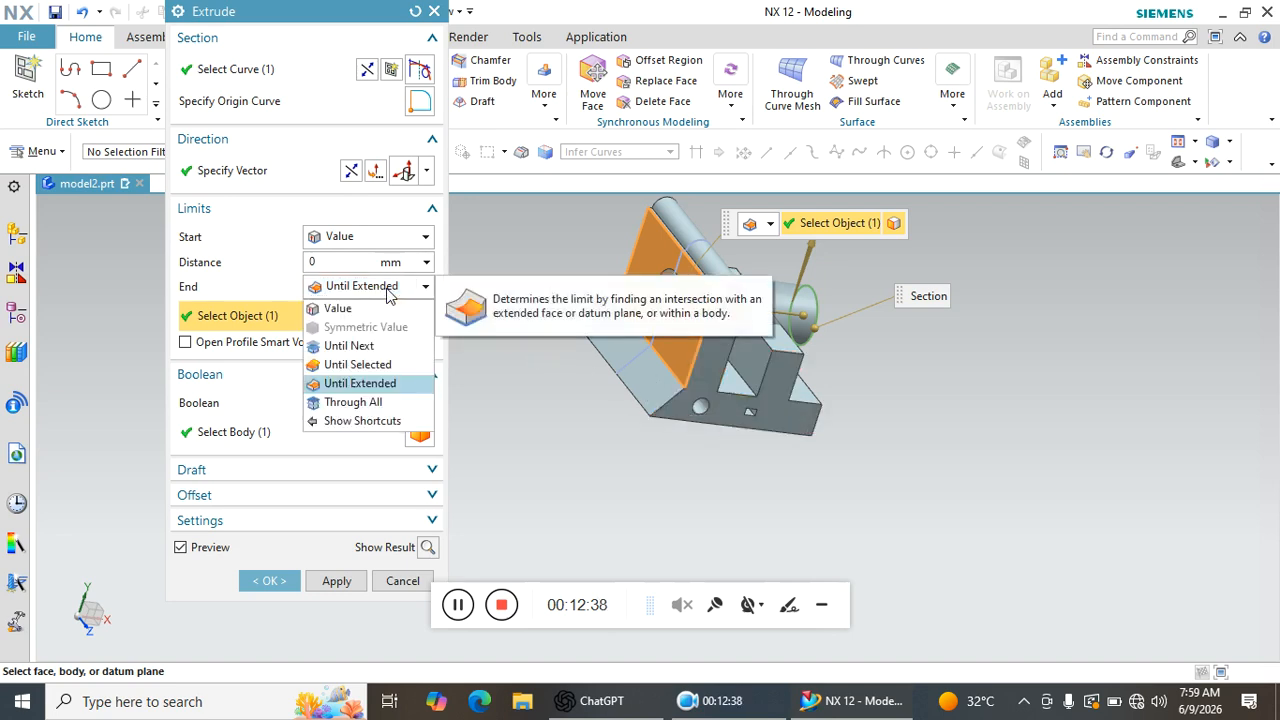
pyautogui.click(368, 404)
pyautogui.moveTo(1004, 418); pyautogui.dragTo(722, 320, button='middle')
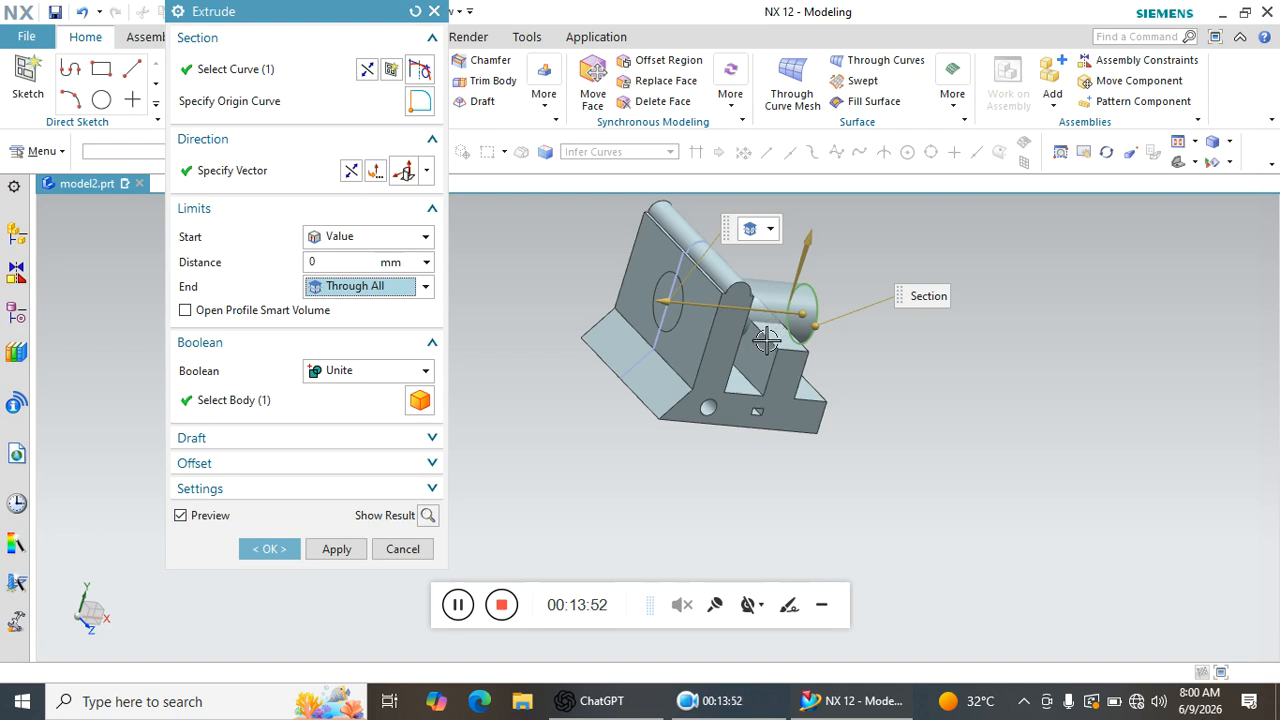
# Set the extrusion's Boolean to None, show the resulting body, and return to the preview.
pyautogui.click(330, 371)
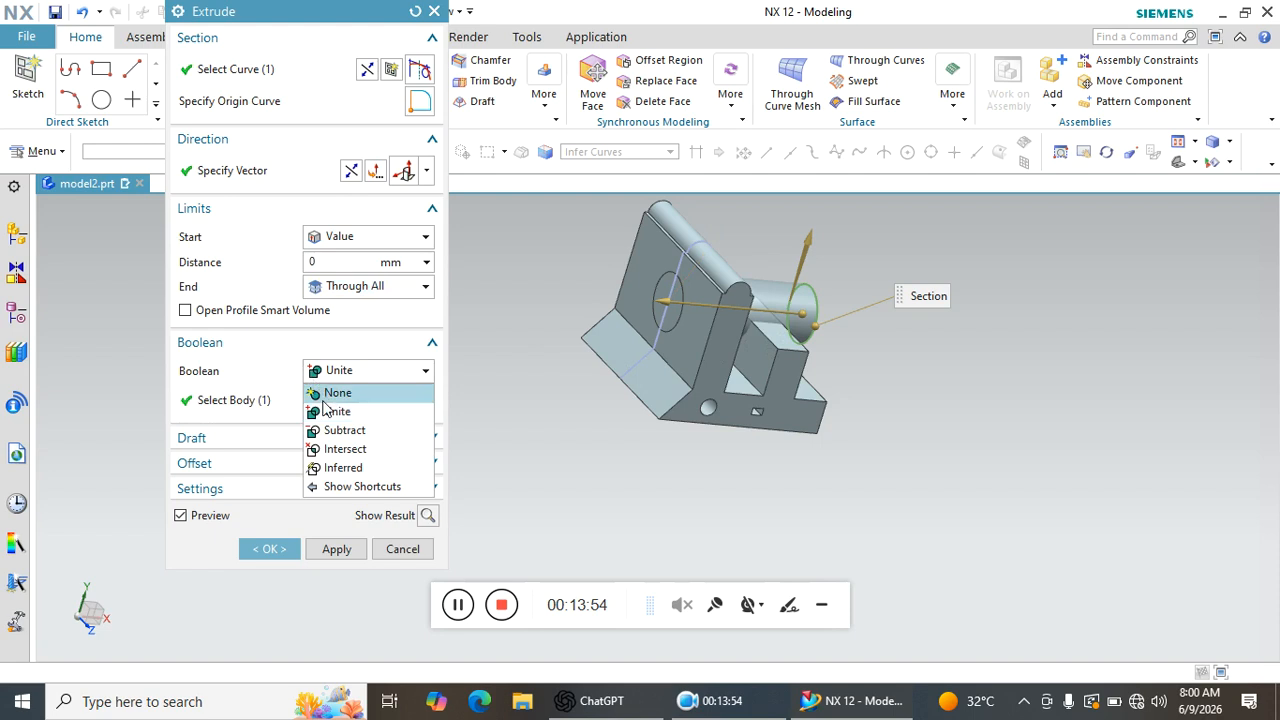
pyautogui.click(333, 396)
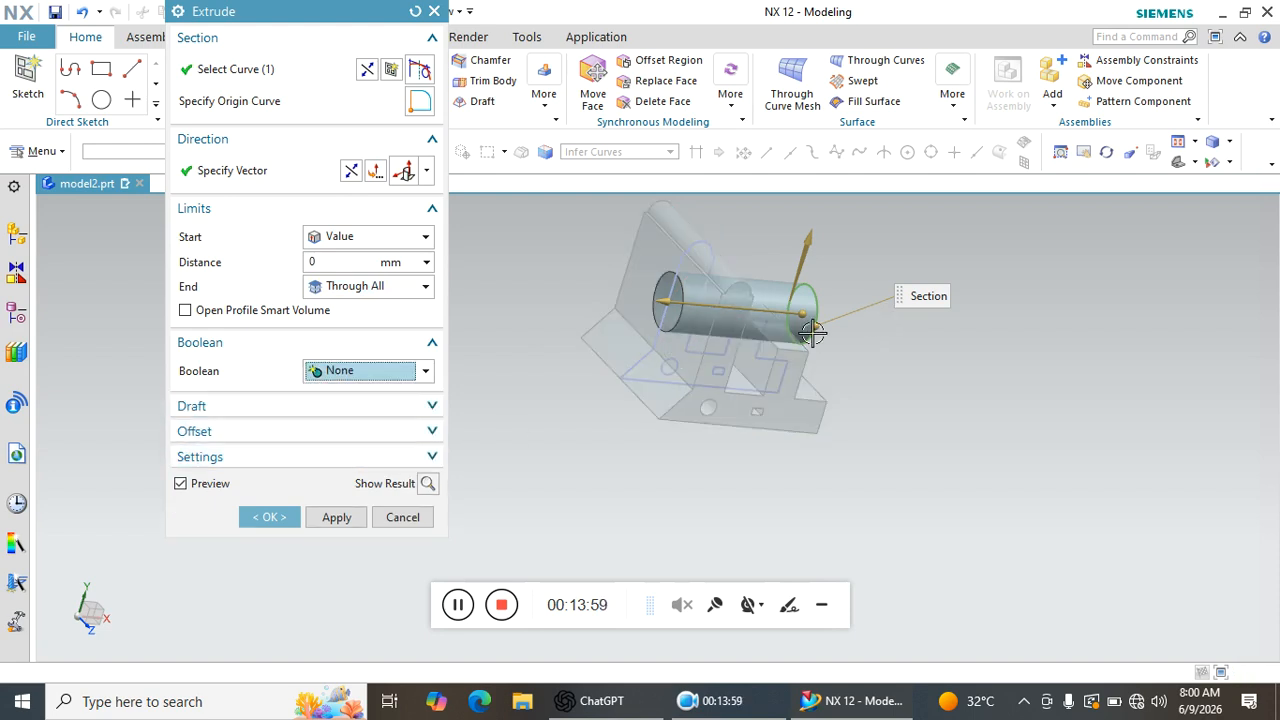
pyautogui.click(428, 484)
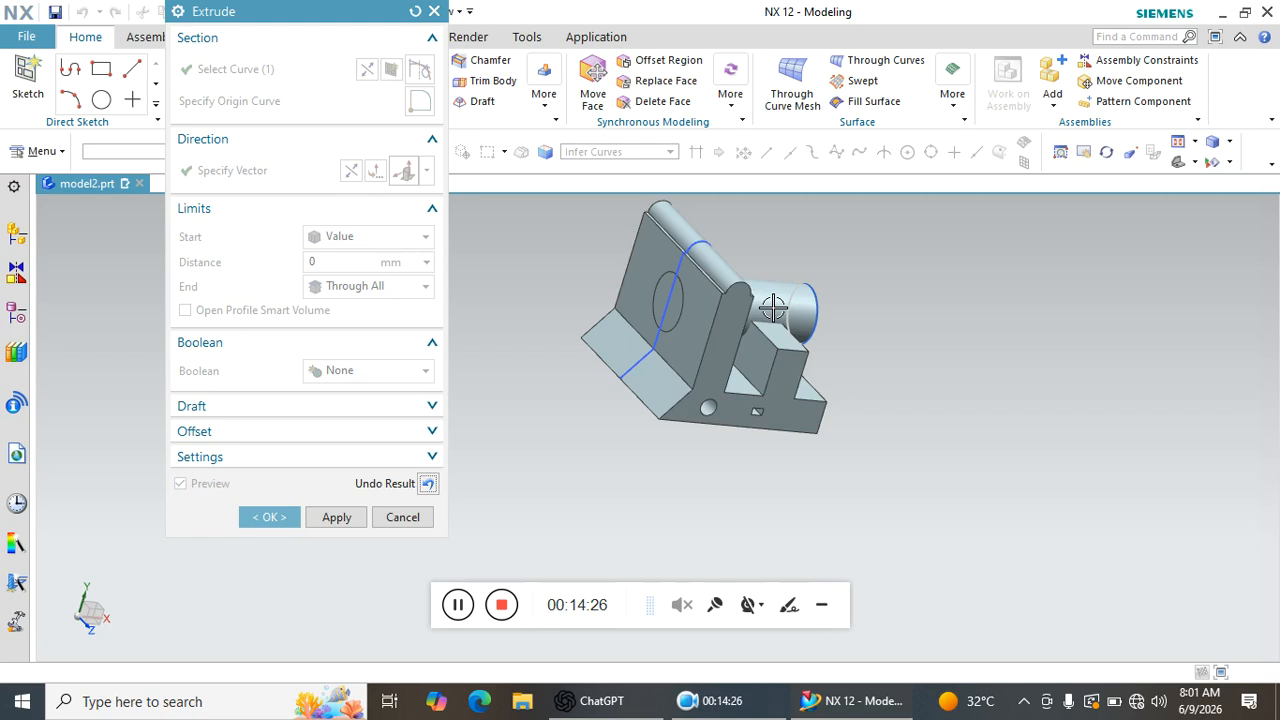
pyautogui.click(428, 483)
# Switch the extrusion's Boolean to Unite, show the merged result for comparison, and return to the preview.
pyautogui.click(383, 370)
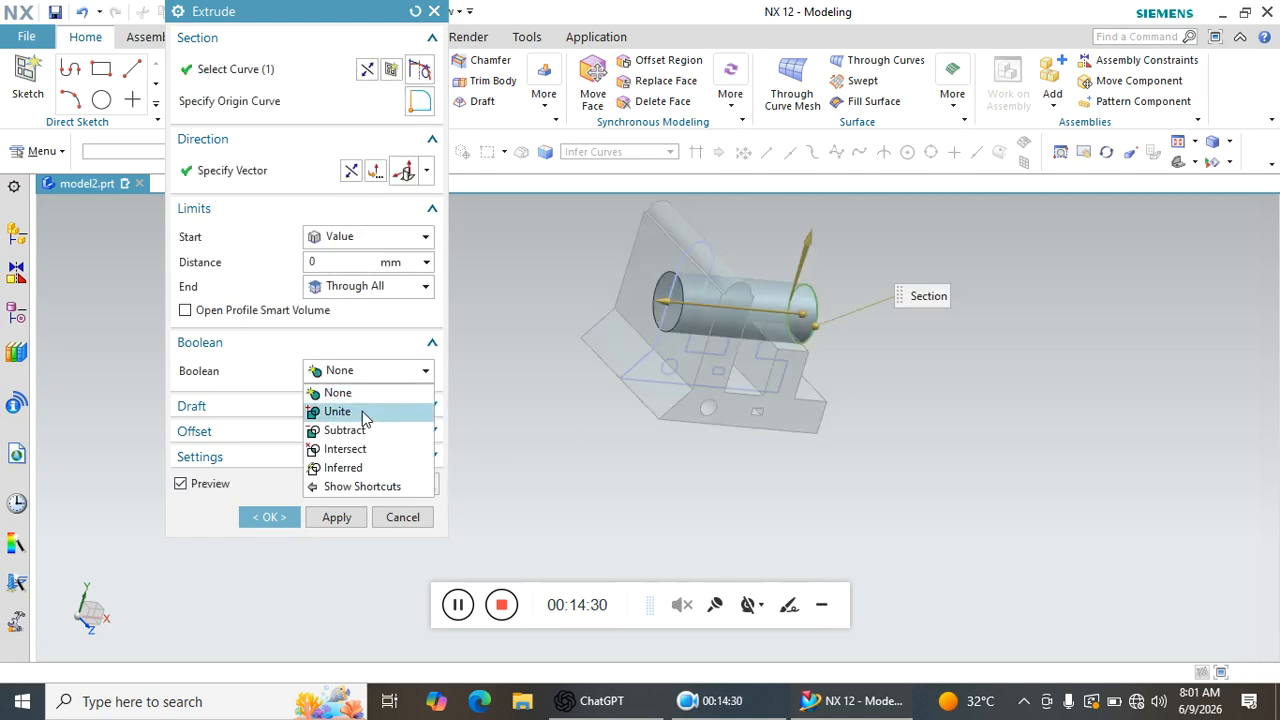
pyautogui.click(362, 411)
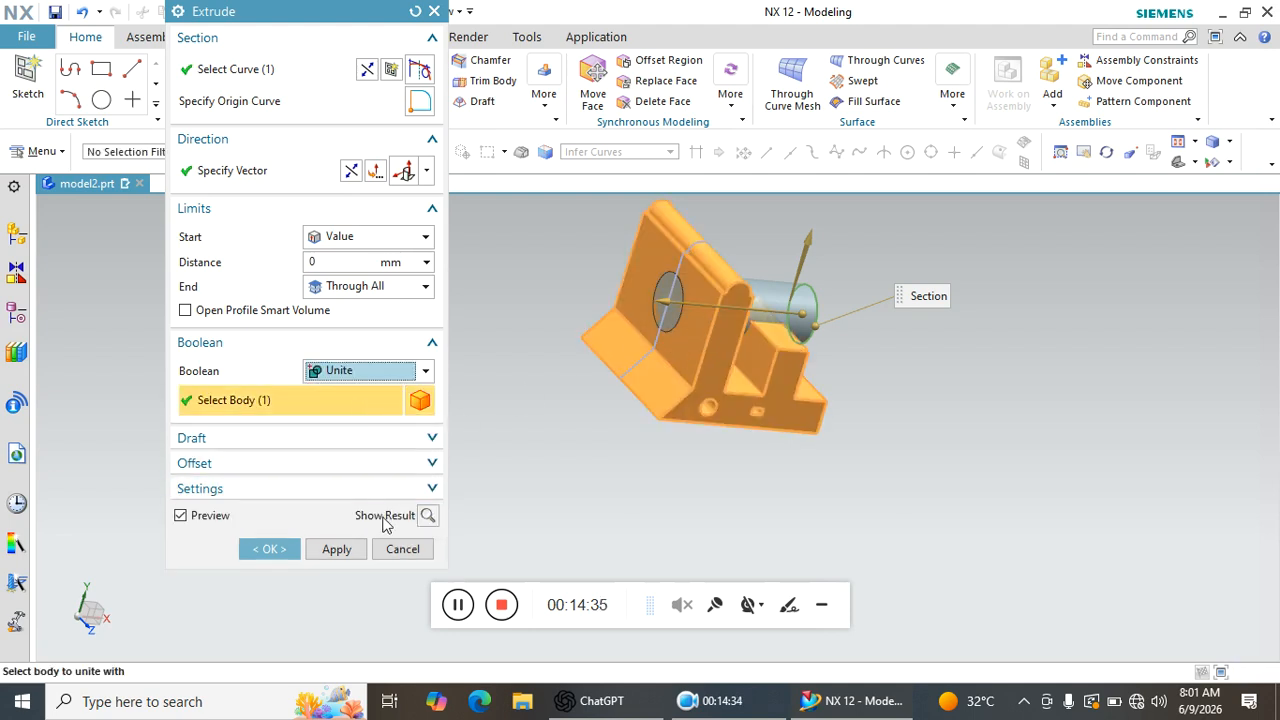
pyautogui.click(427, 515)
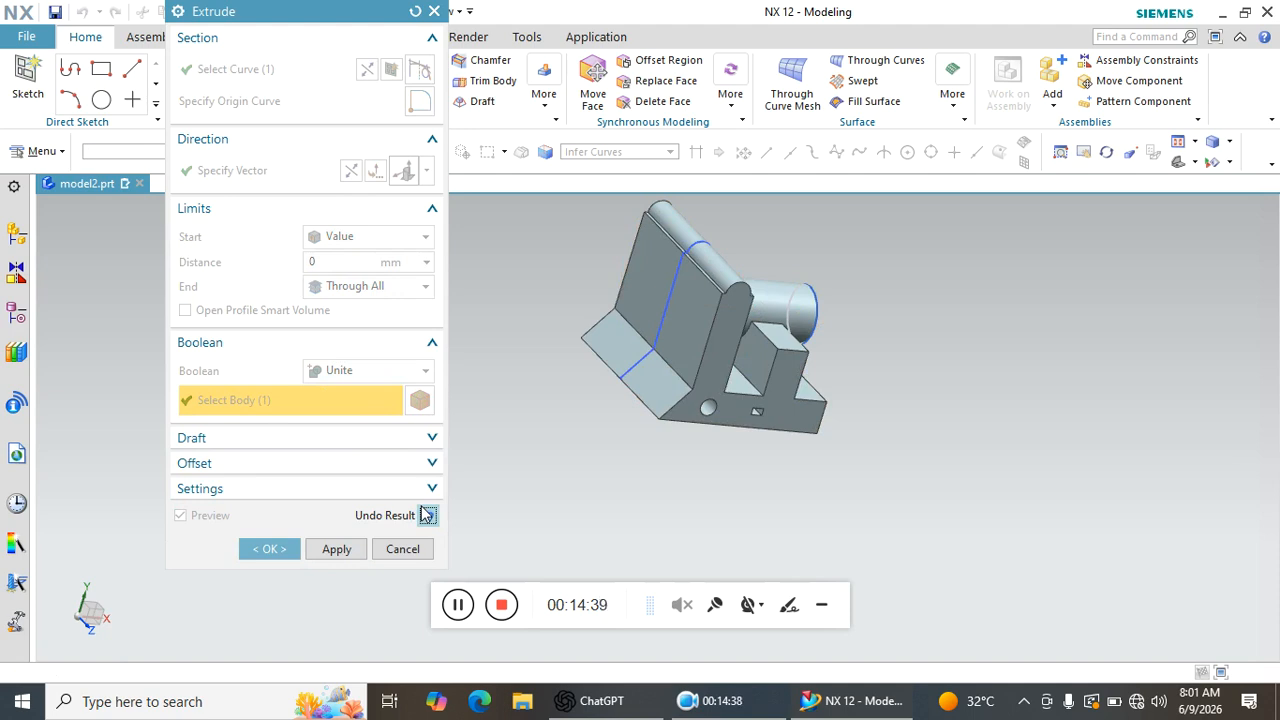
pyautogui.click(425, 515)
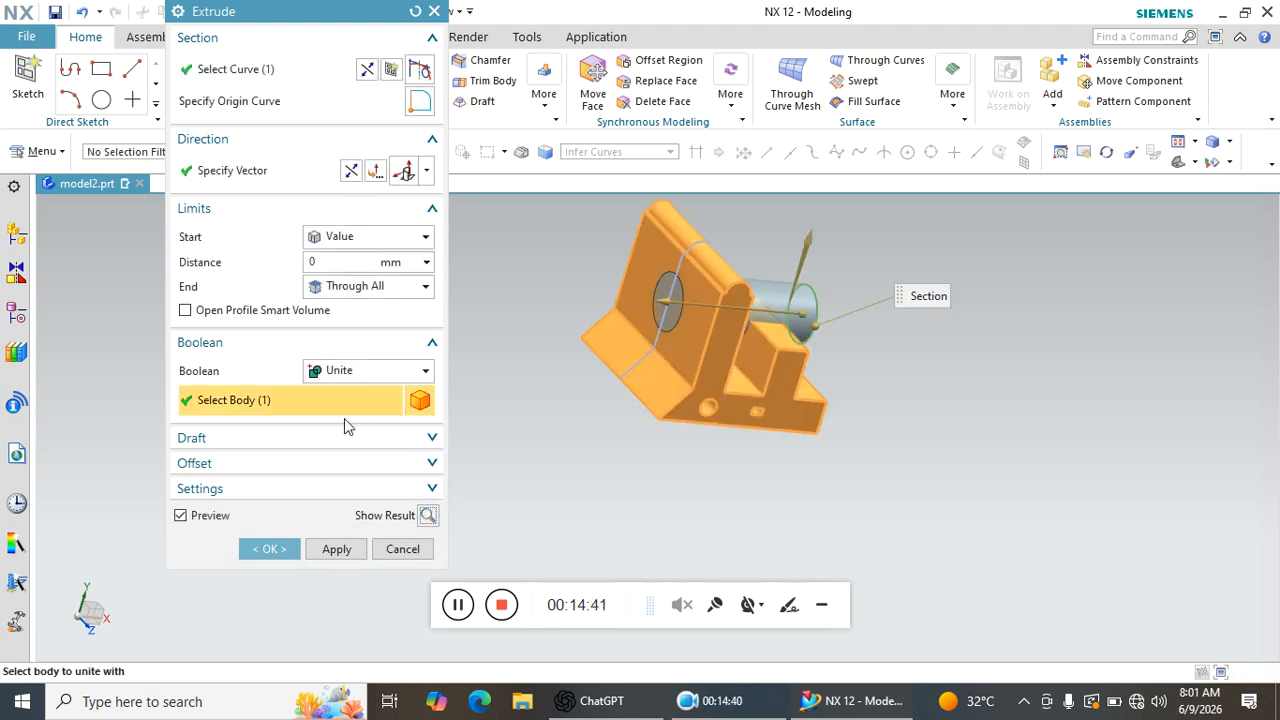
# Set the Boolean back to None and create the through-all cylinder as a separate body.
pyautogui.click(362, 372)
pyautogui.click(335, 394)
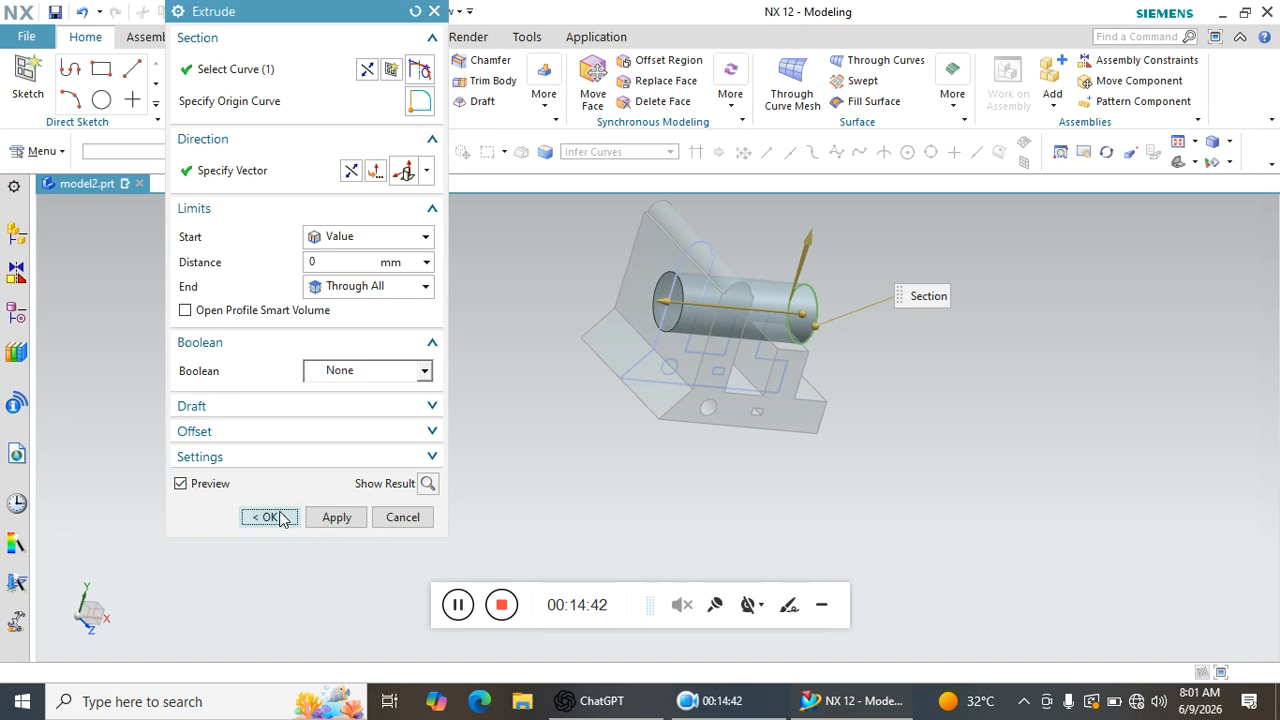
pyautogui.click(276, 517)
# Try an Edge Blend with a 15 mm radius on the cylinder's free circular end edge, and cancel it.
pyautogui.scroll(3, 771, 323)
pyautogui.moveTo(771, 323); pyautogui.dragTo(714, 323, button='middle')
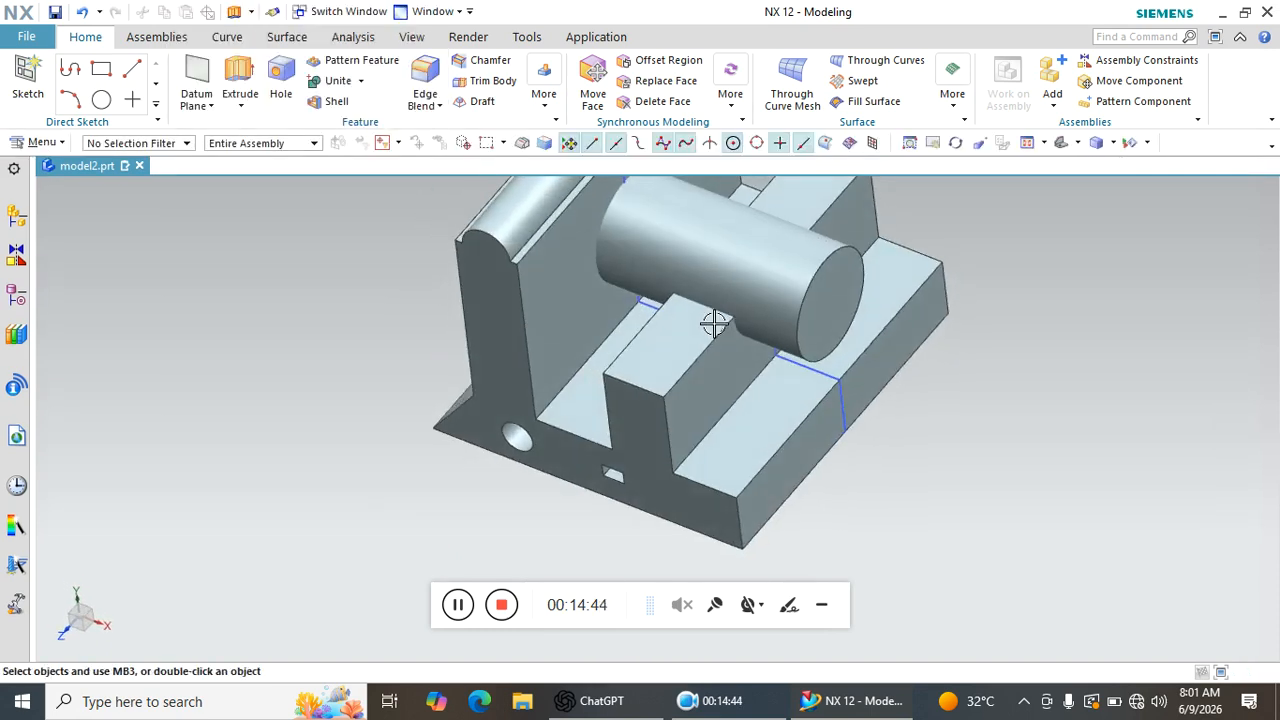
pyautogui.scroll(3, 714, 300)
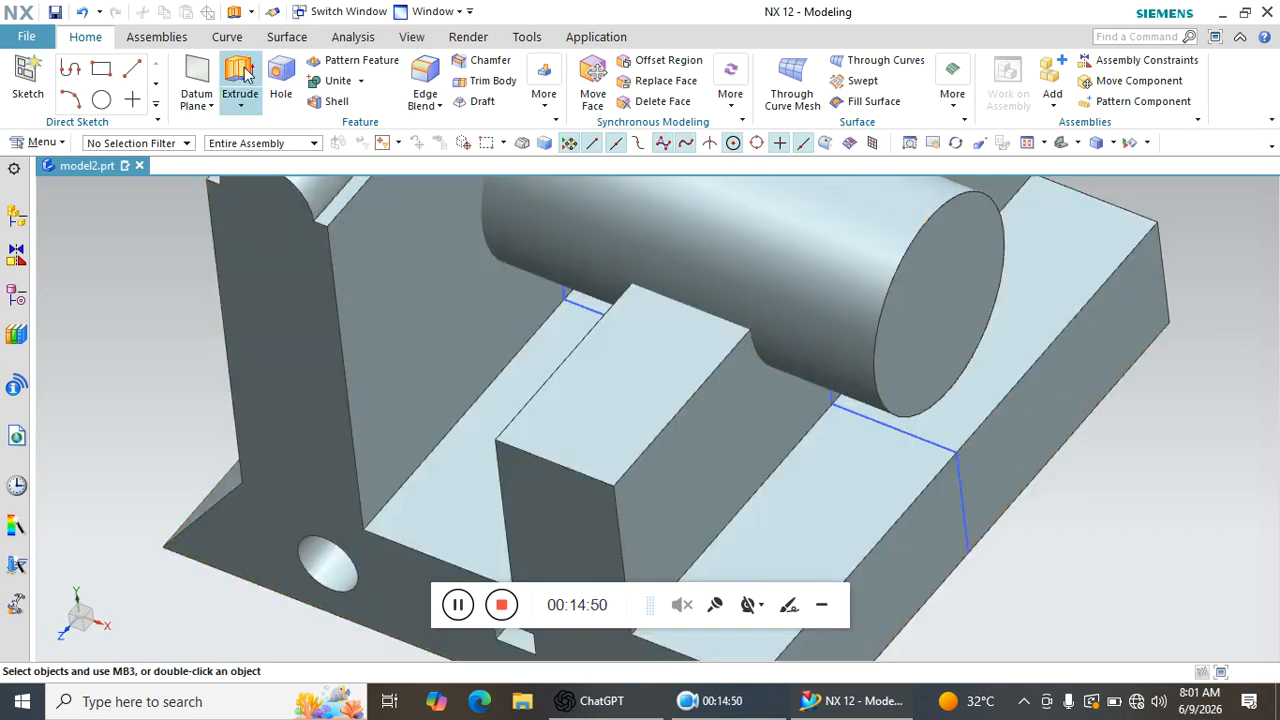
pyautogui.click(420, 80)
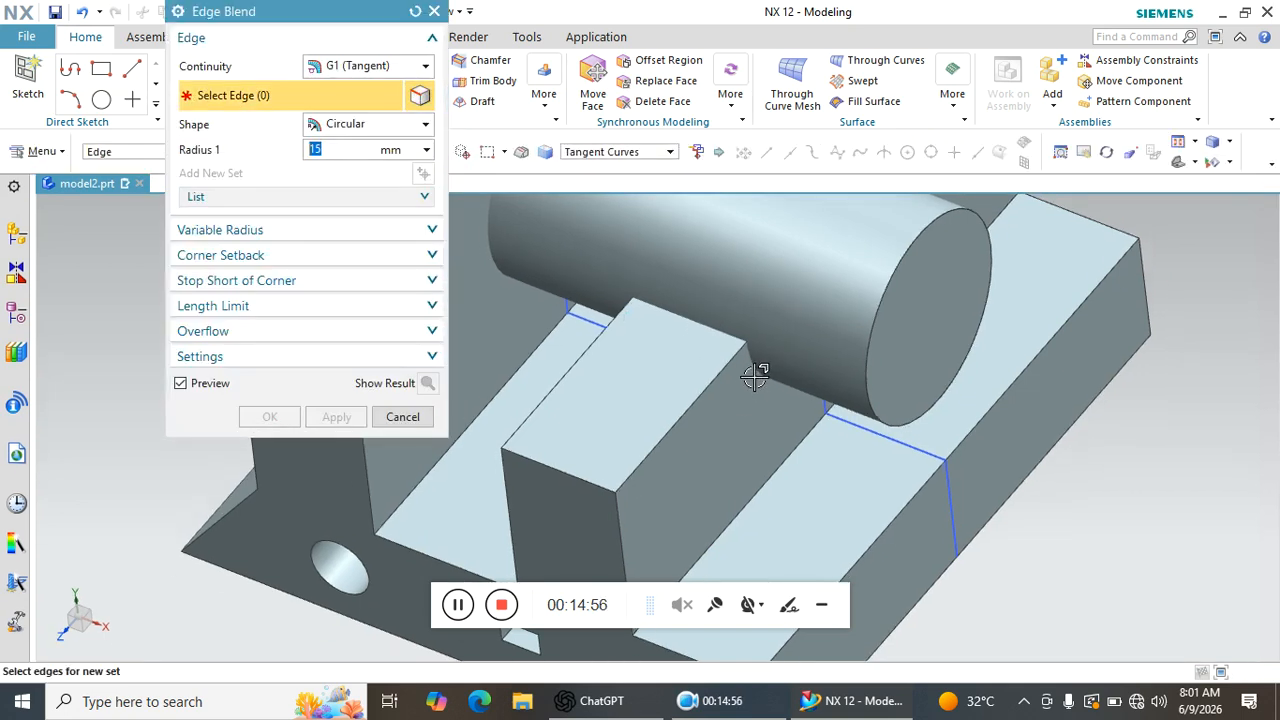
pyautogui.click(908, 256)
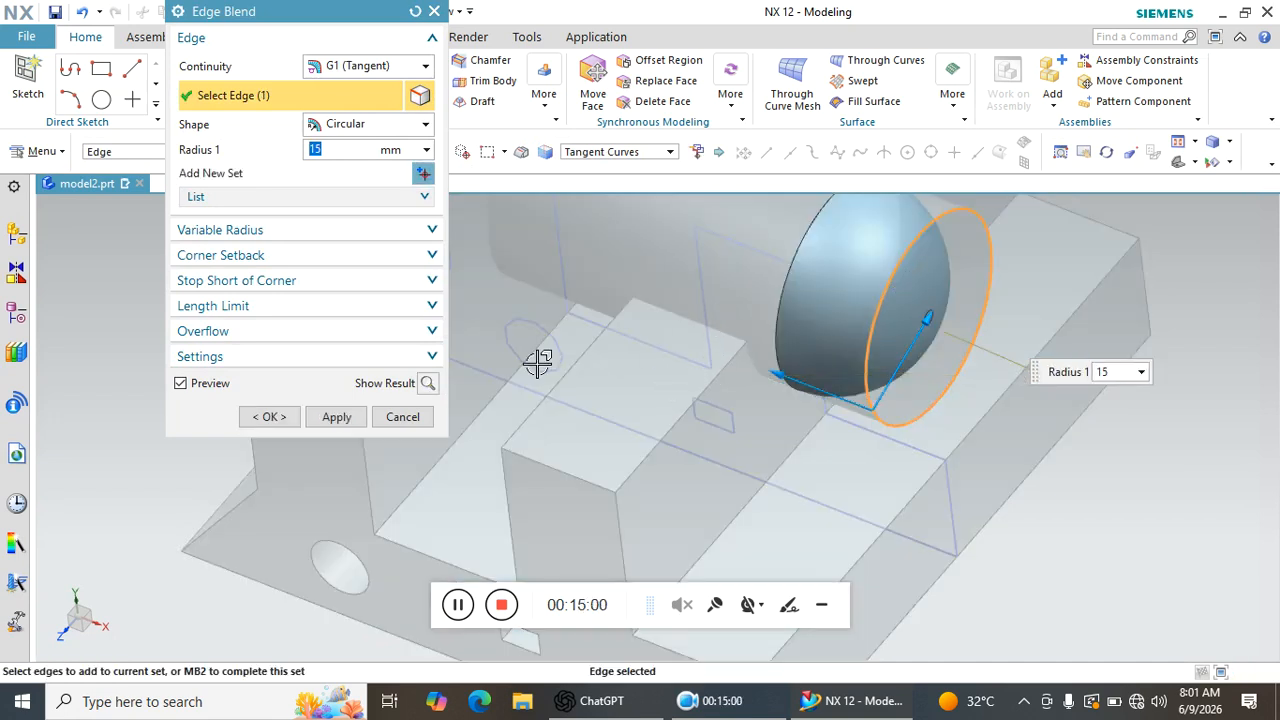
pyautogui.click(405, 417)
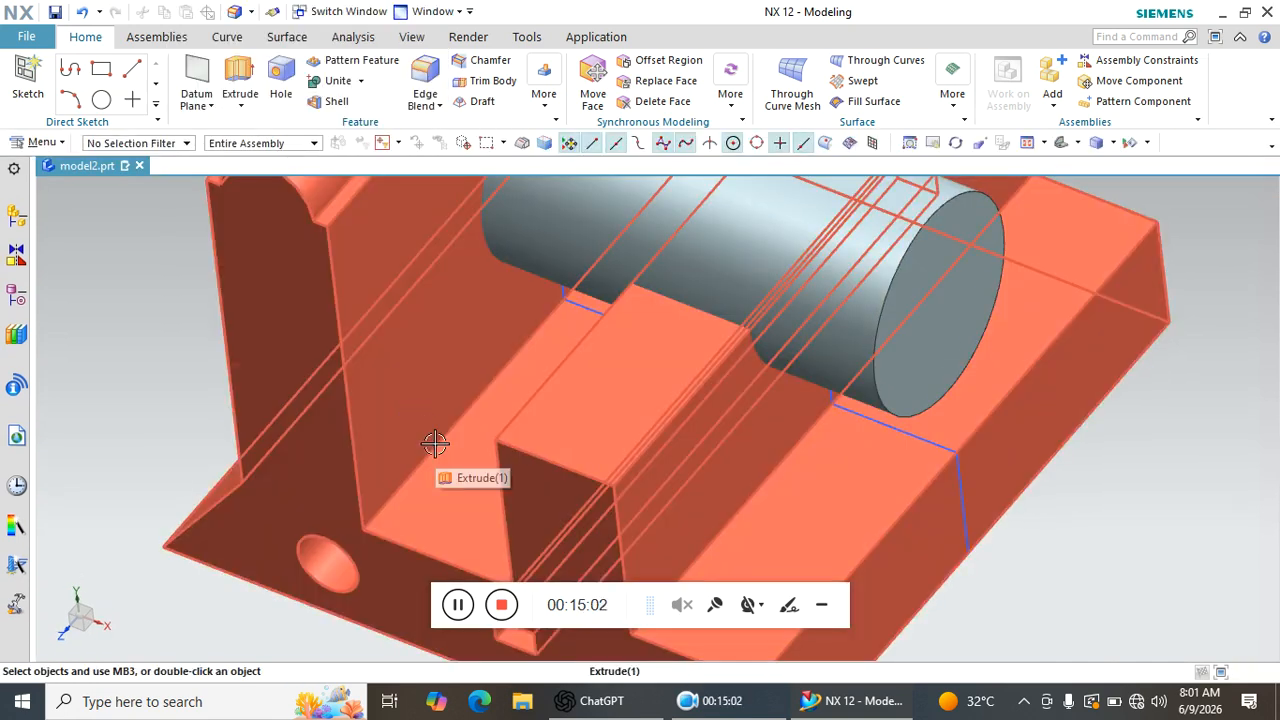
# Edit the cylinder's extrusion, keeping Through All as its end limit, and change its Boolean to Unite with the stepped part.
pyautogui.scroll(-6, 471, 423)
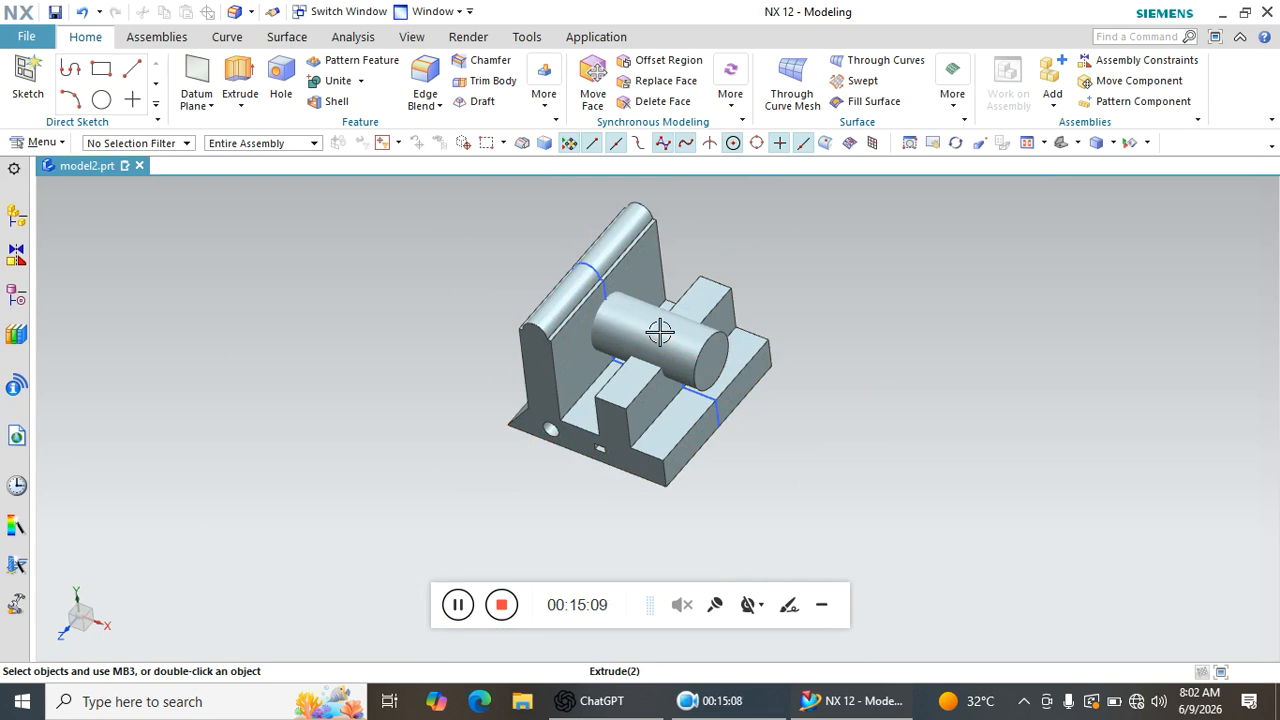
pyautogui.press('x')
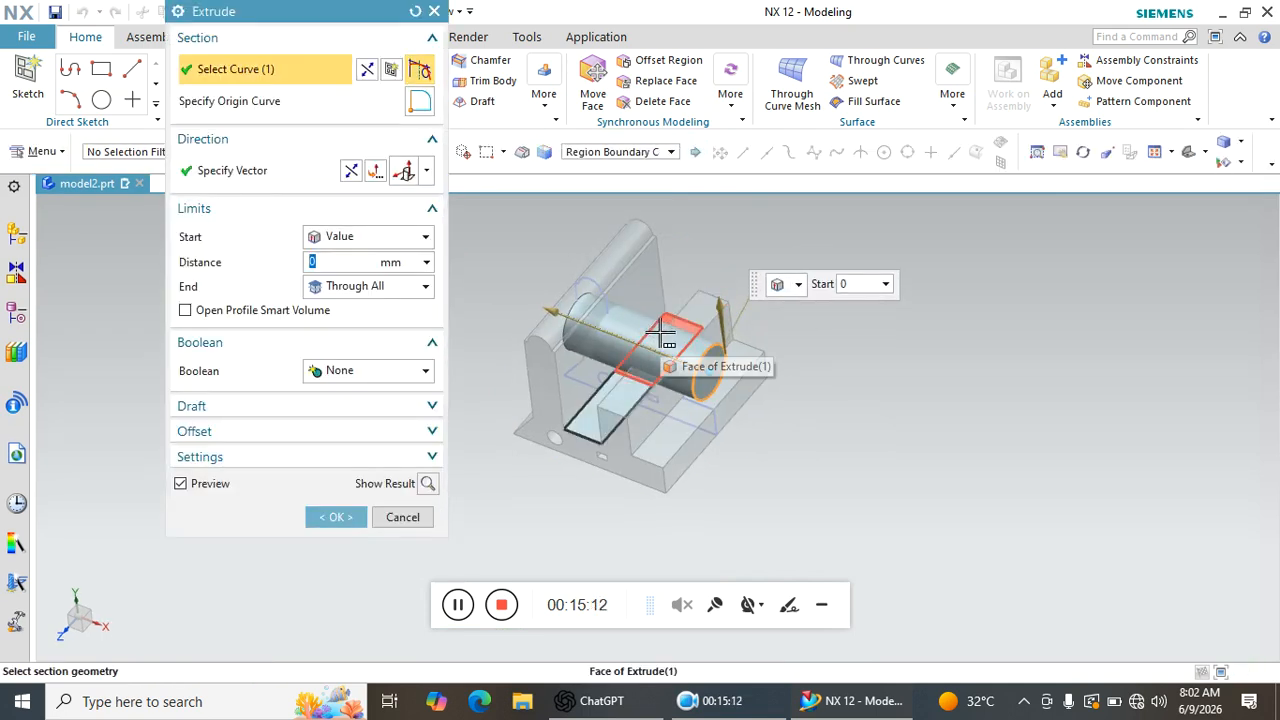
pyautogui.click(400, 288)
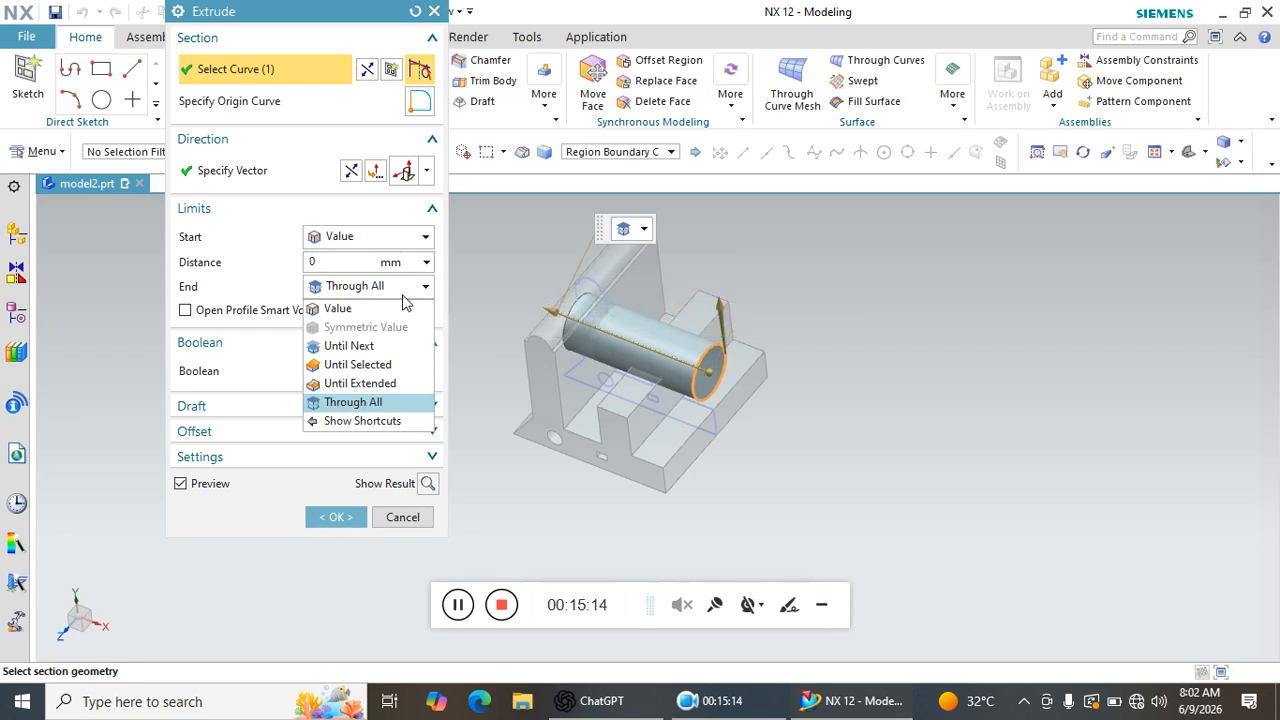
pyautogui.click(420, 288)
pyautogui.click(363, 370)
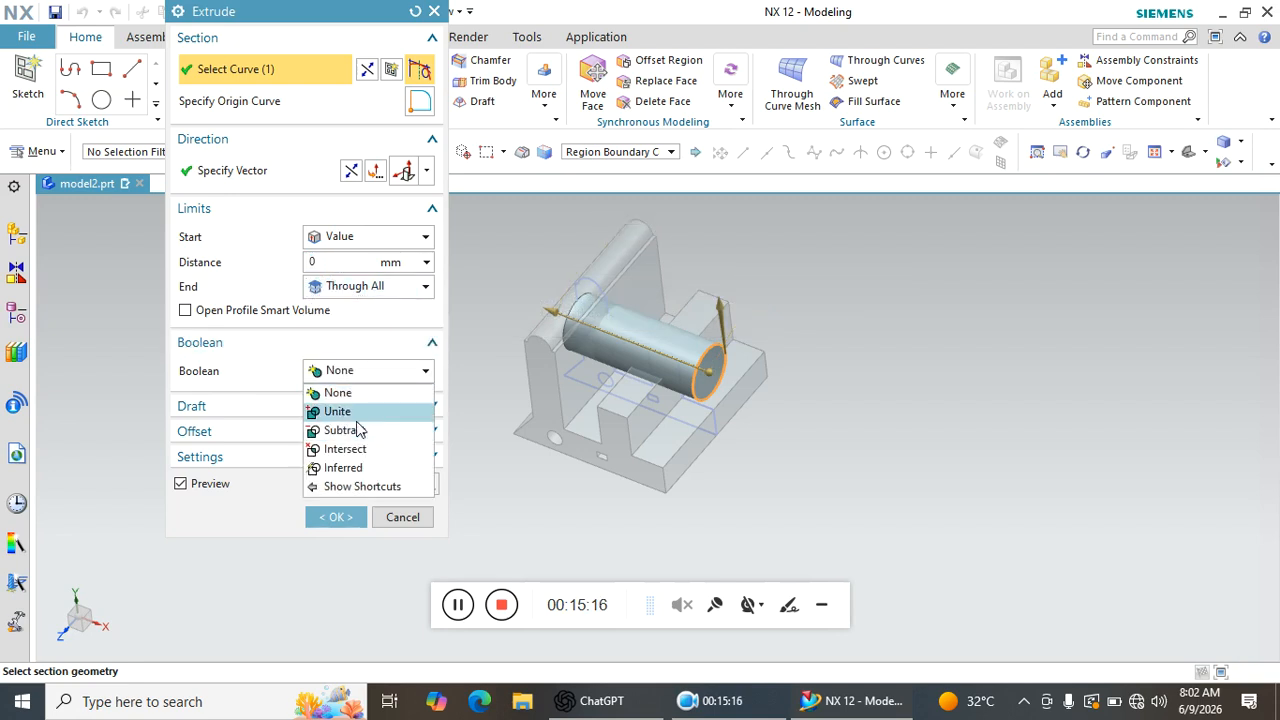
pyautogui.click(345, 412)
pyautogui.click(334, 546)
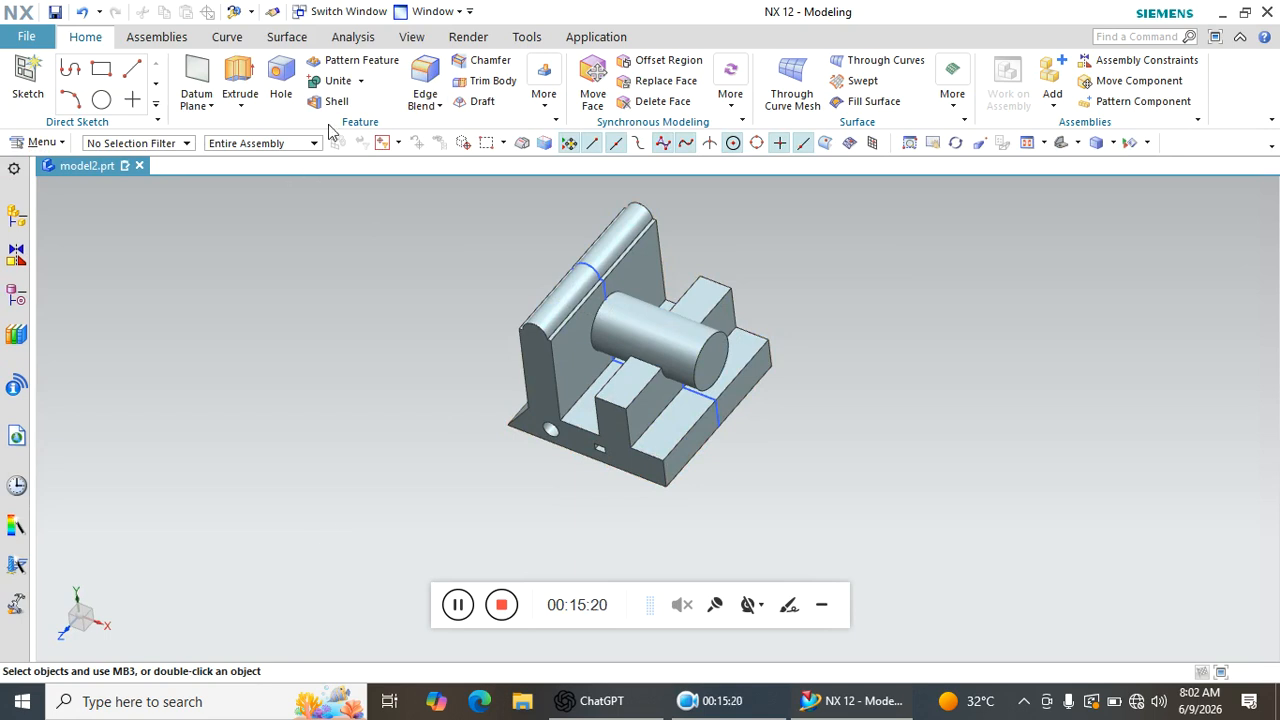
# Start an Edge Blend with a 15 mm radius on the top and front edges where the cylinder meets the upper step.
pyautogui.click(430, 86)
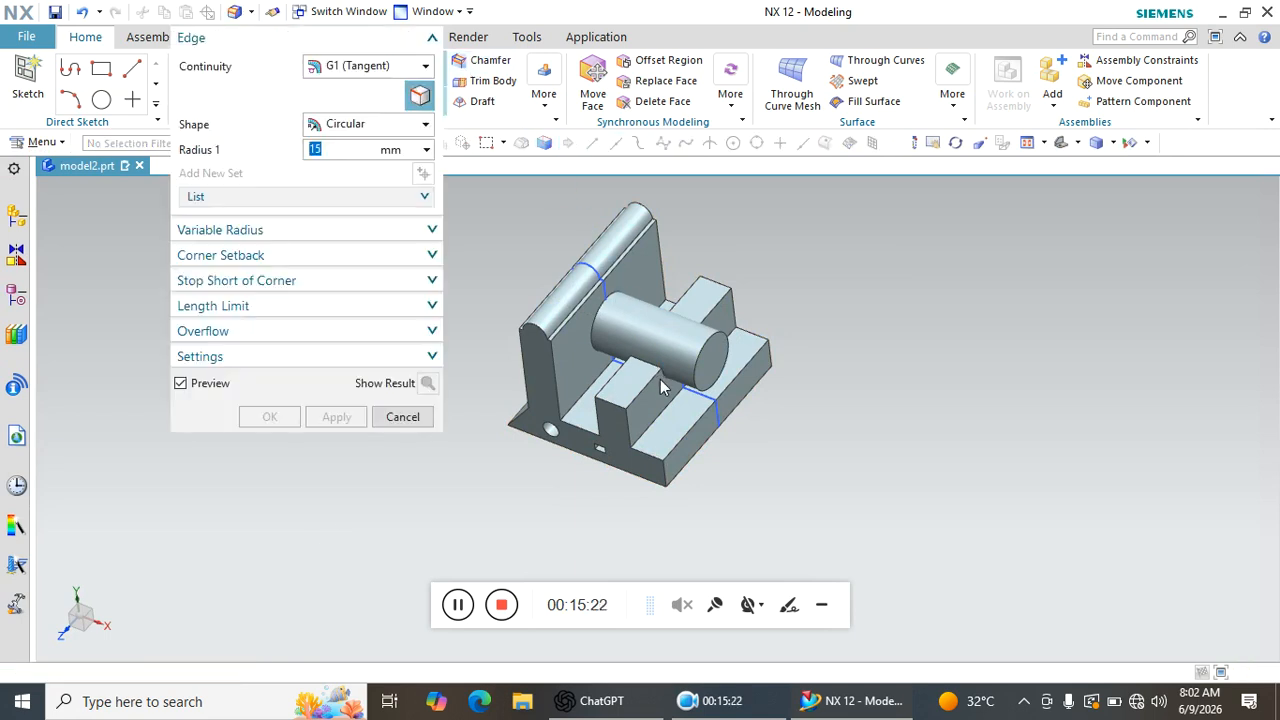
pyautogui.scroll(10, 652, 370)
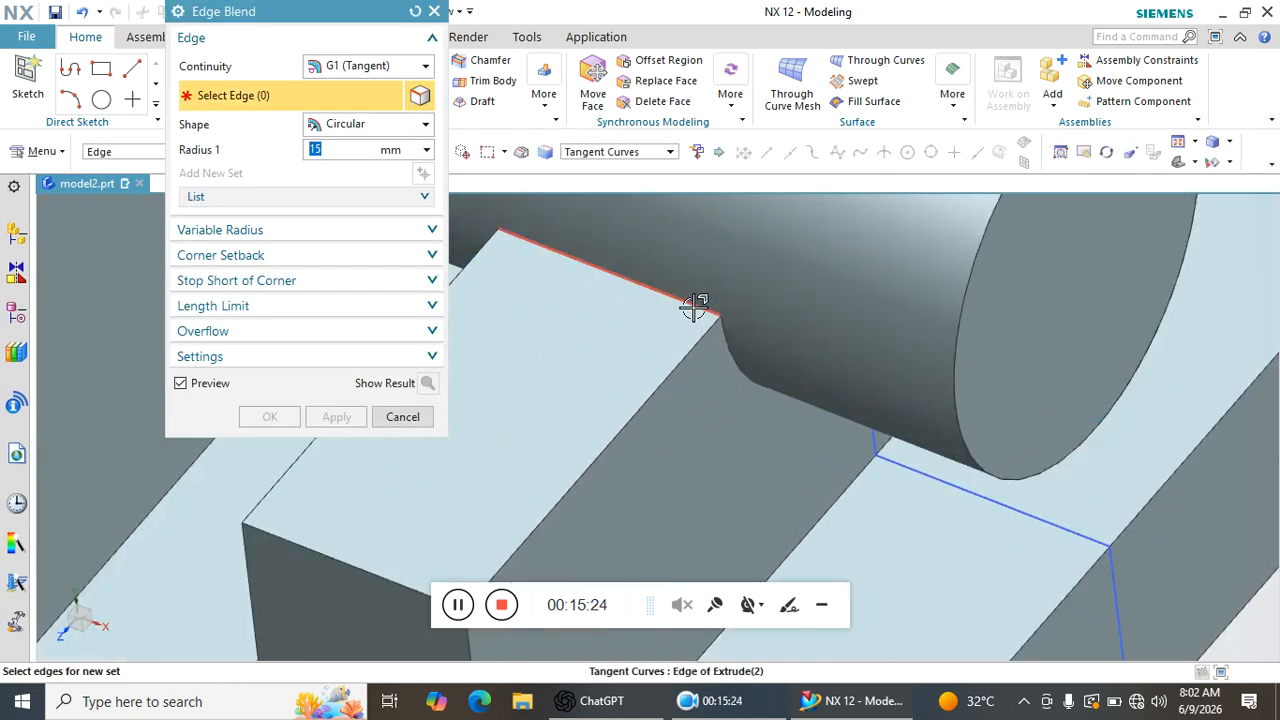
pyautogui.click(692, 312)
pyautogui.click(740, 366)
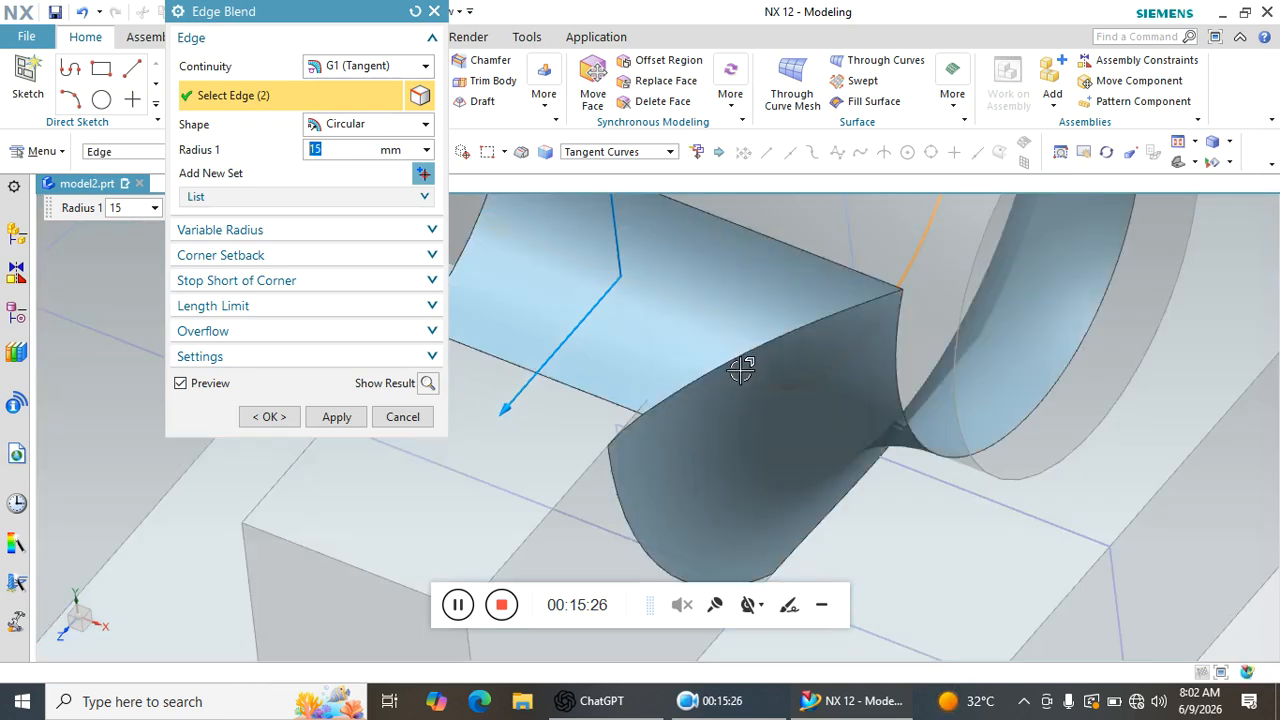
pyautogui.scroll(-5, 700, 365)
pyautogui.moveTo(760, 349); pyautogui.dragTo(654, 395, button='middle')
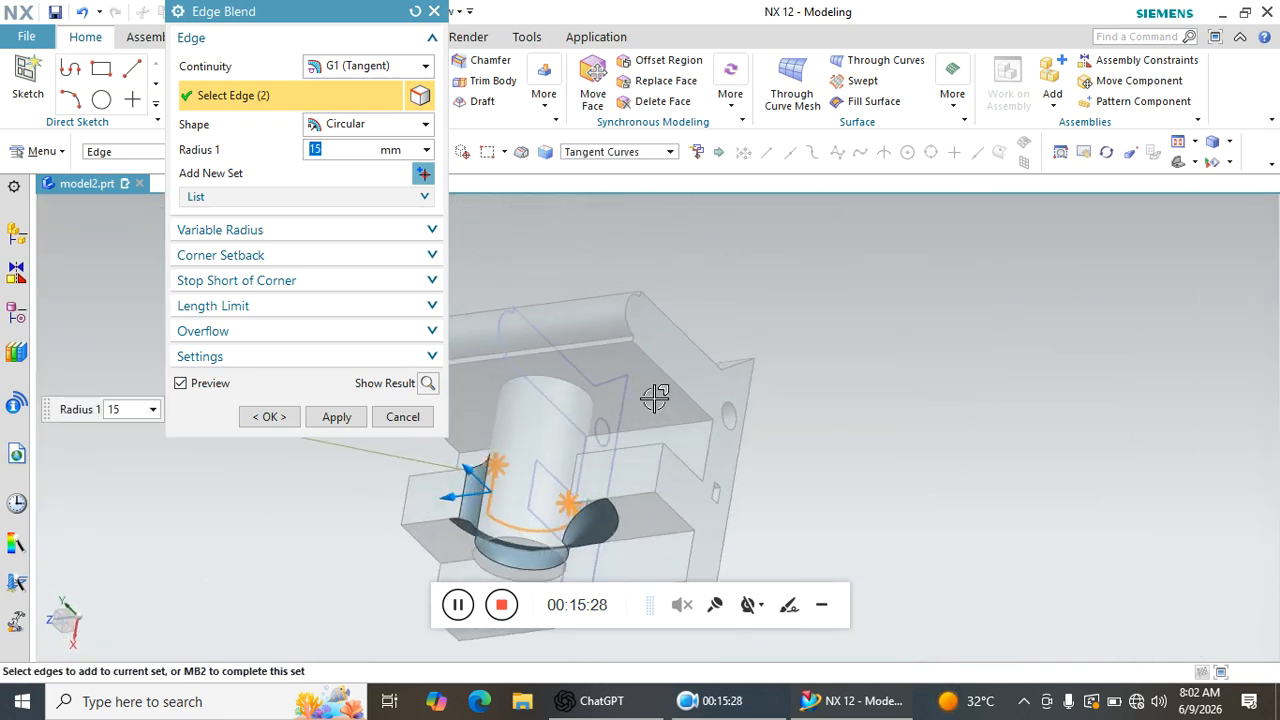
pyautogui.click(597, 470)
pyautogui.moveTo(597, 470); pyautogui.dragTo(652, 437, button='middle')
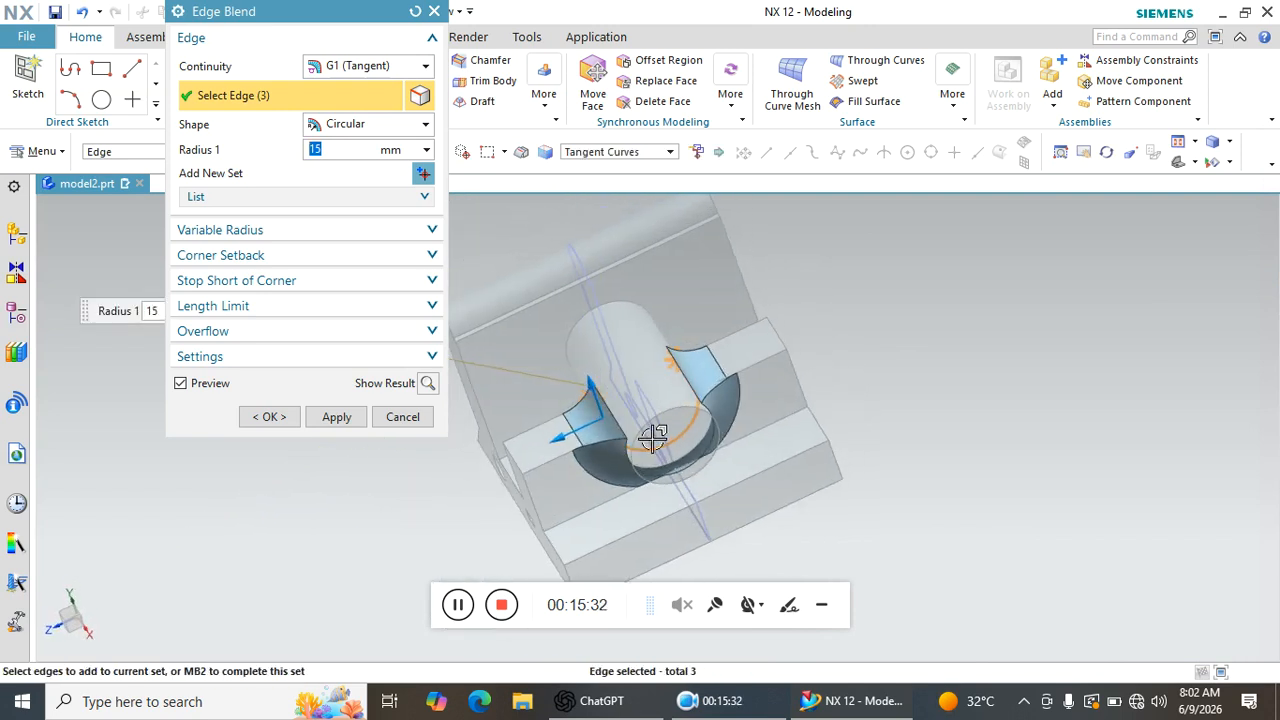
# Add the upper step's outer top edges on both sides of the cylinder to the 15 mm blend, create it, and undo it.
pyautogui.click(711, 400)
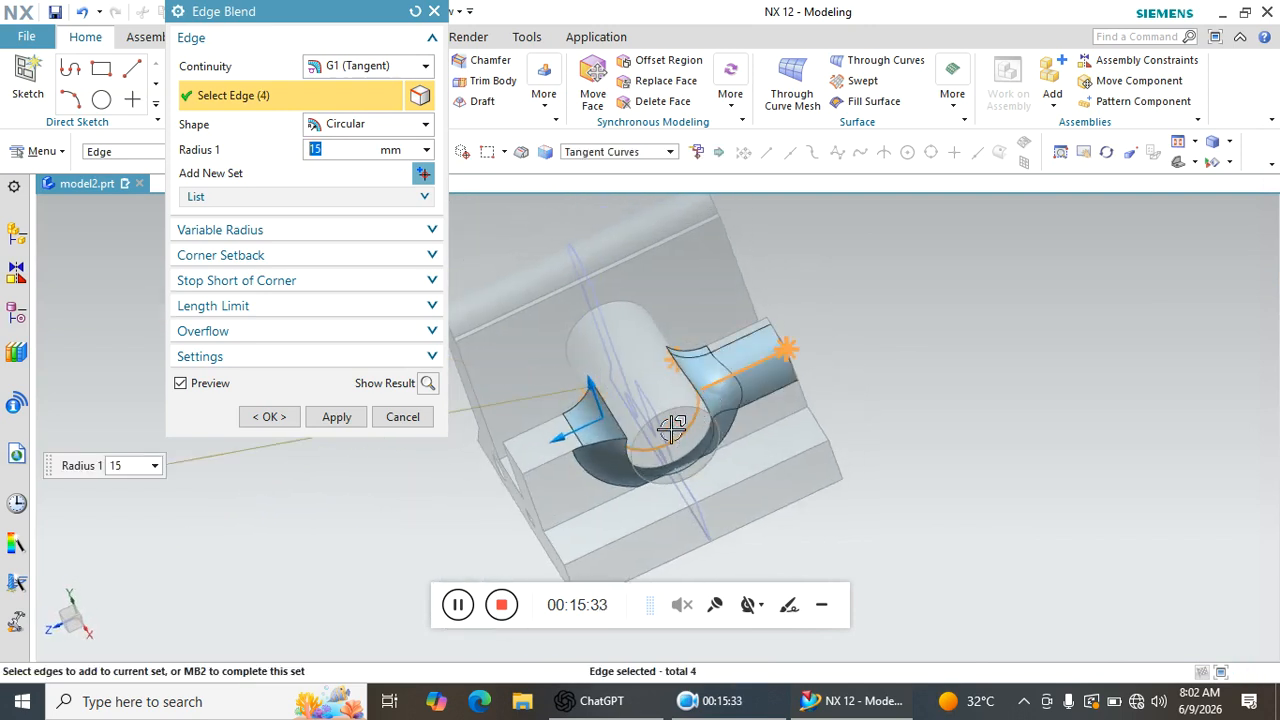
pyautogui.click(578, 463)
pyautogui.click(268, 417)
pyautogui.moveTo(277, 420); pyautogui.dragTo(567, 307, button='middle')
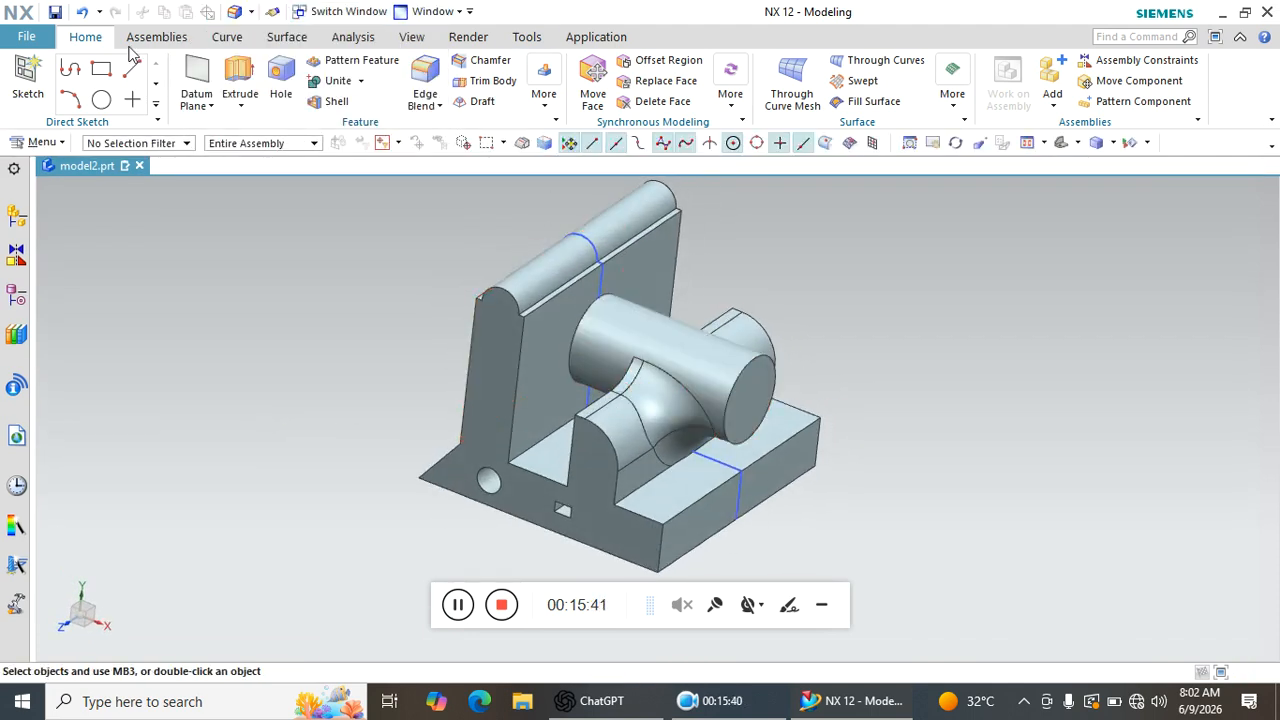
pyautogui.click(82, 12)
# Edit the cylinder's extrusion, set its Boolean to Subtract, show the resulting cut through the stepped part, and return to the preview.
pyautogui.doubleClick(714, 366)
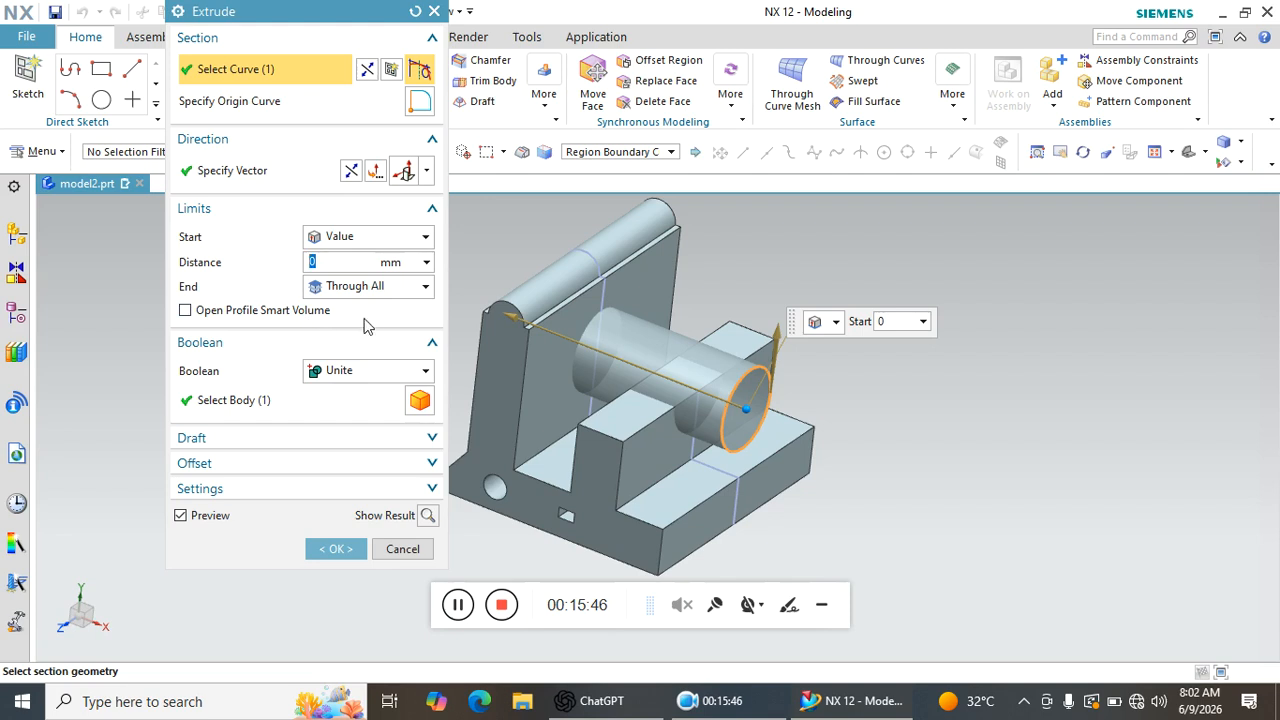
pyautogui.click(398, 376)
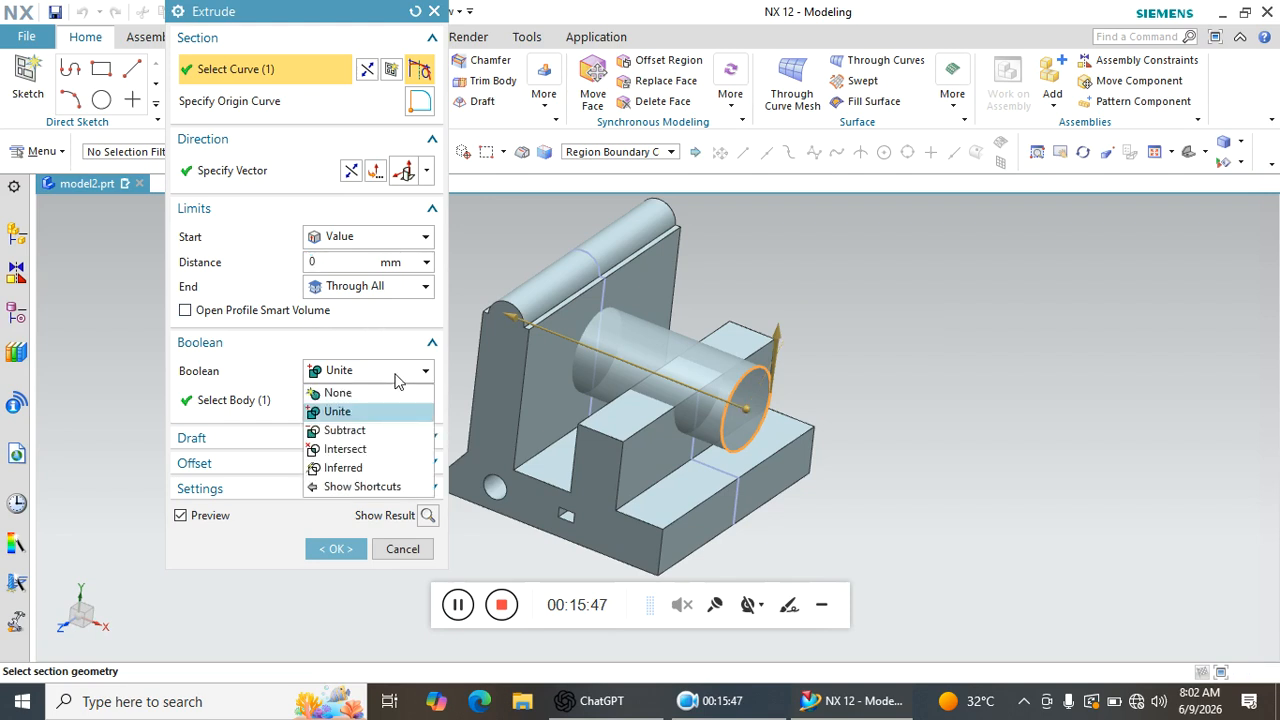
pyautogui.click(350, 432)
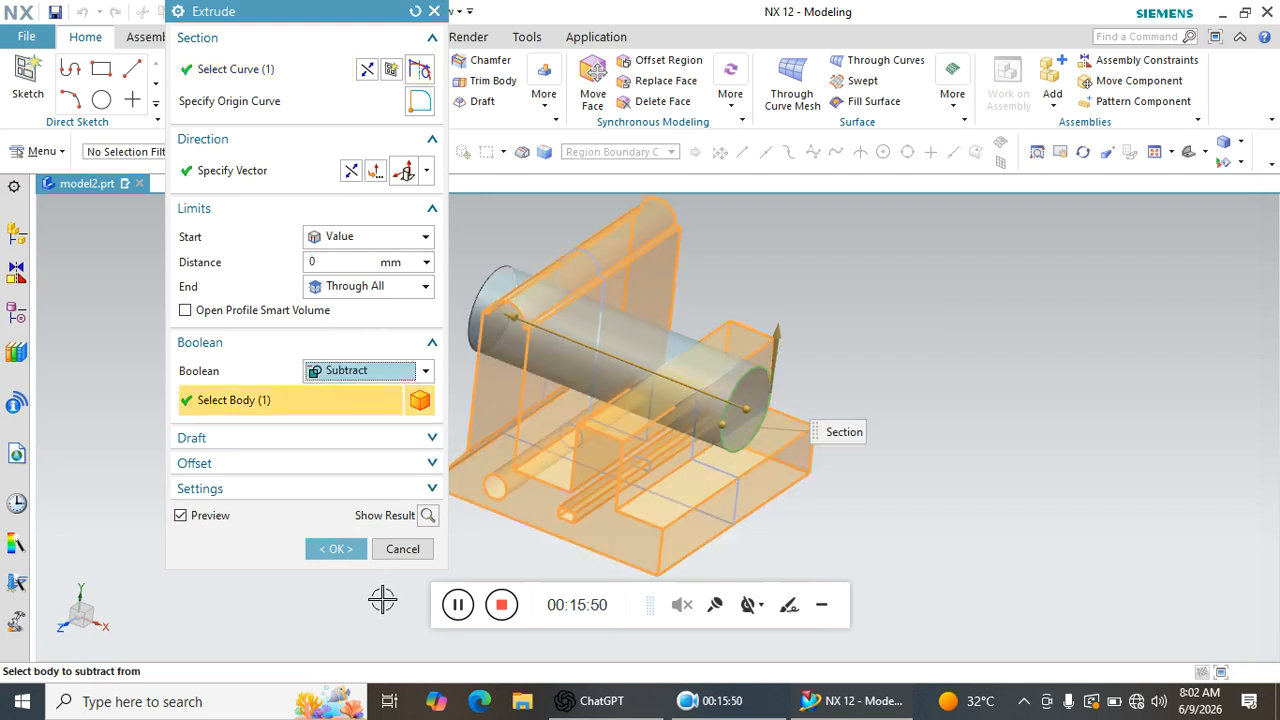
pyautogui.click(427, 515)
pyautogui.moveTo(865, 369); pyautogui.dragTo(855, 404, button='middle')
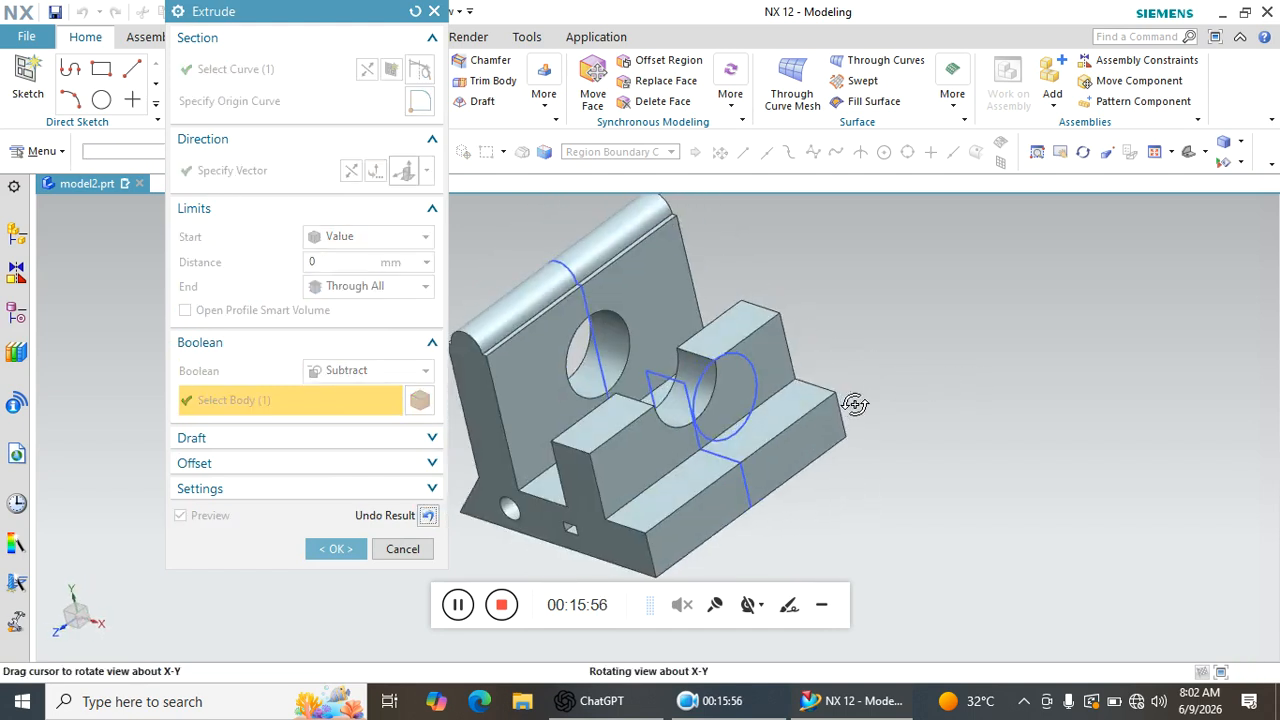
pyautogui.moveTo(855, 404); pyautogui.dragTo(852, 408, button='middle')
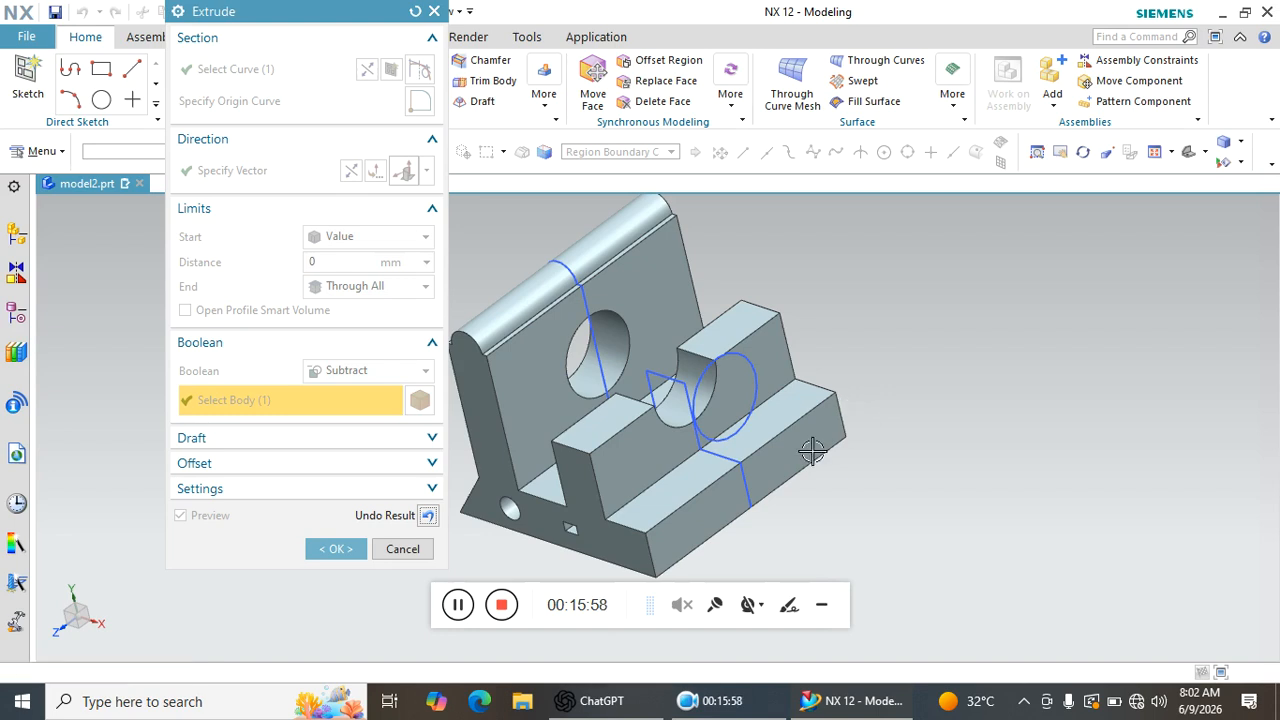
pyautogui.click(430, 516)
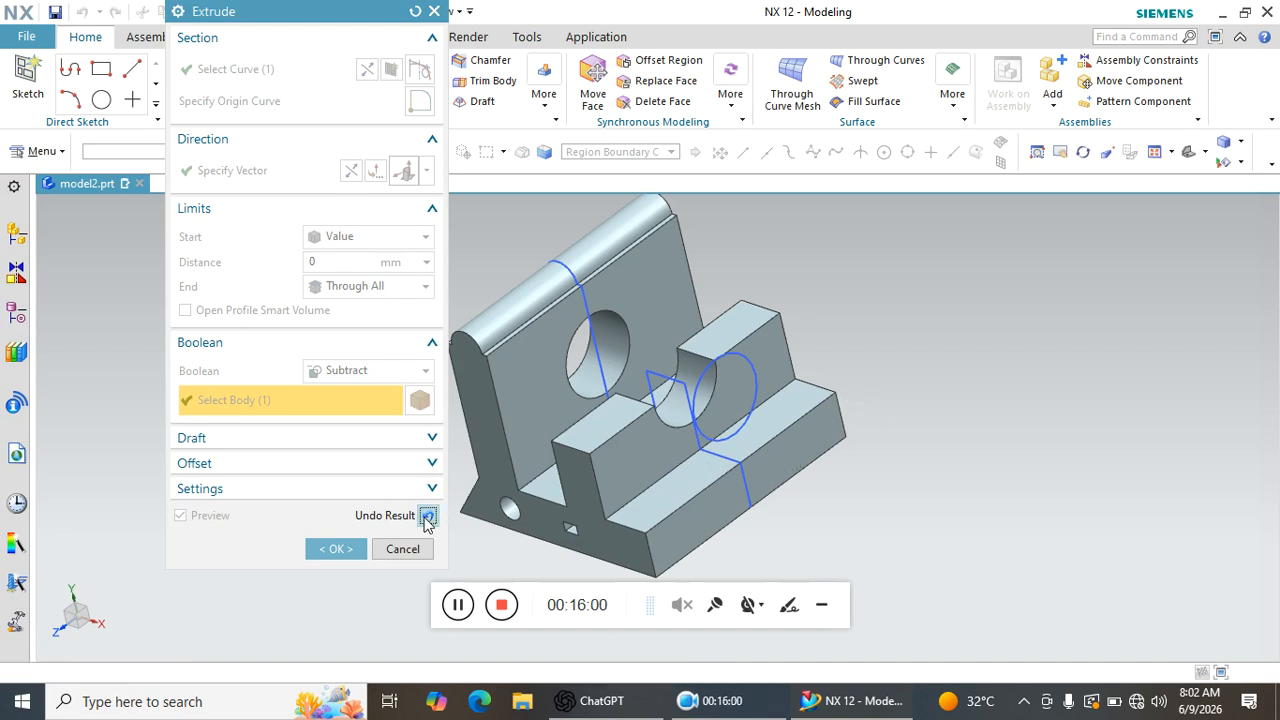
# Change the extrusion's Boolean to Intersect, show the result with the stepped part, and return to the preview.
pyautogui.click(386, 372)
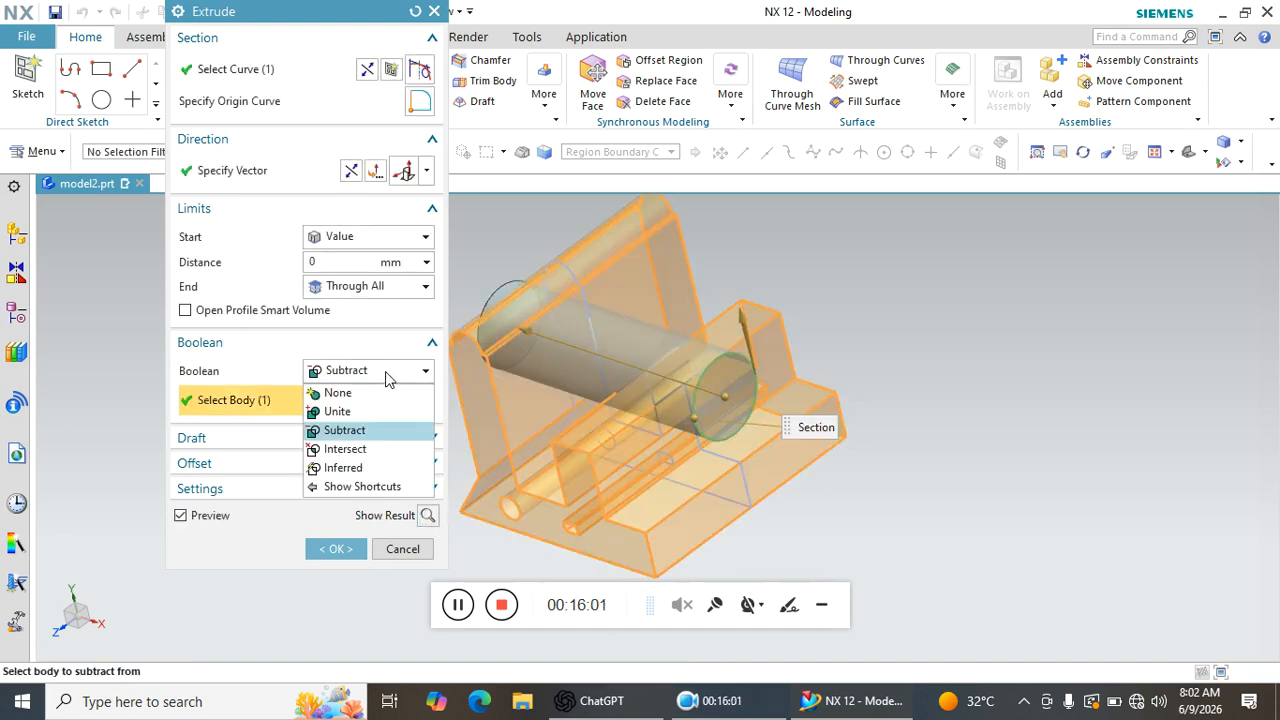
pyautogui.click(362, 455)
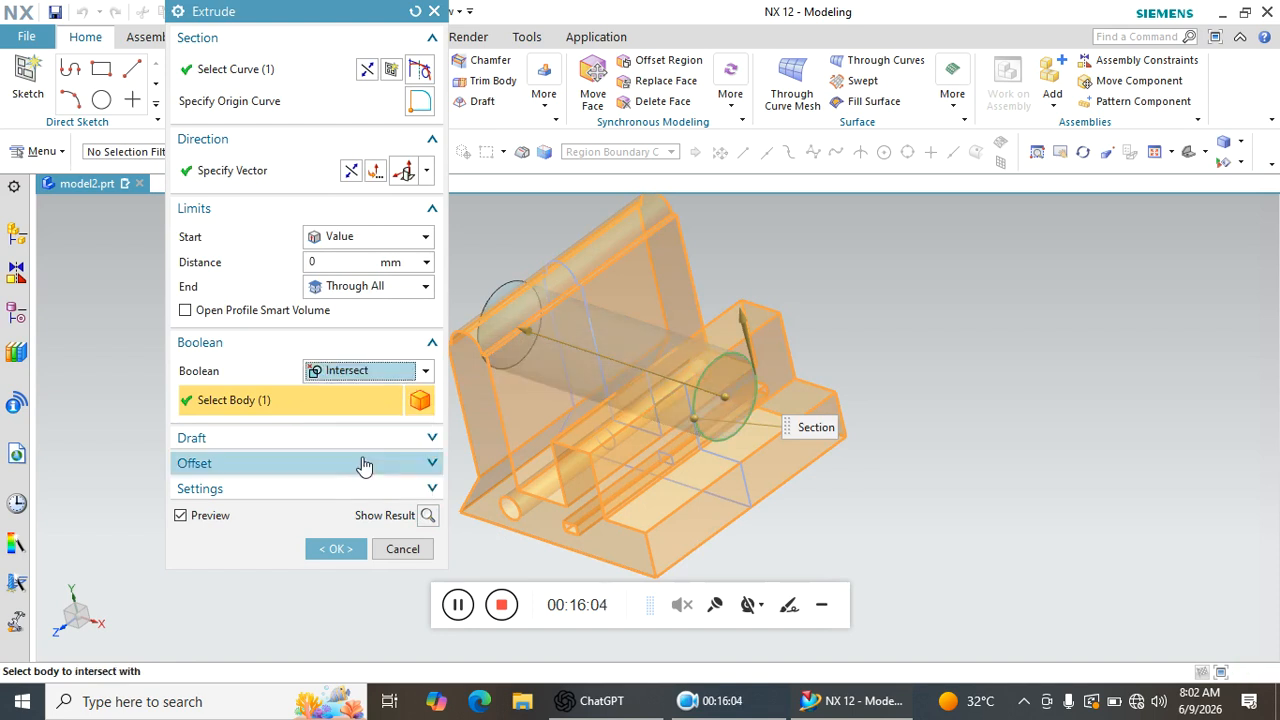
pyautogui.moveTo(997, 463); pyautogui.dragTo(1040, 443, button='middle')
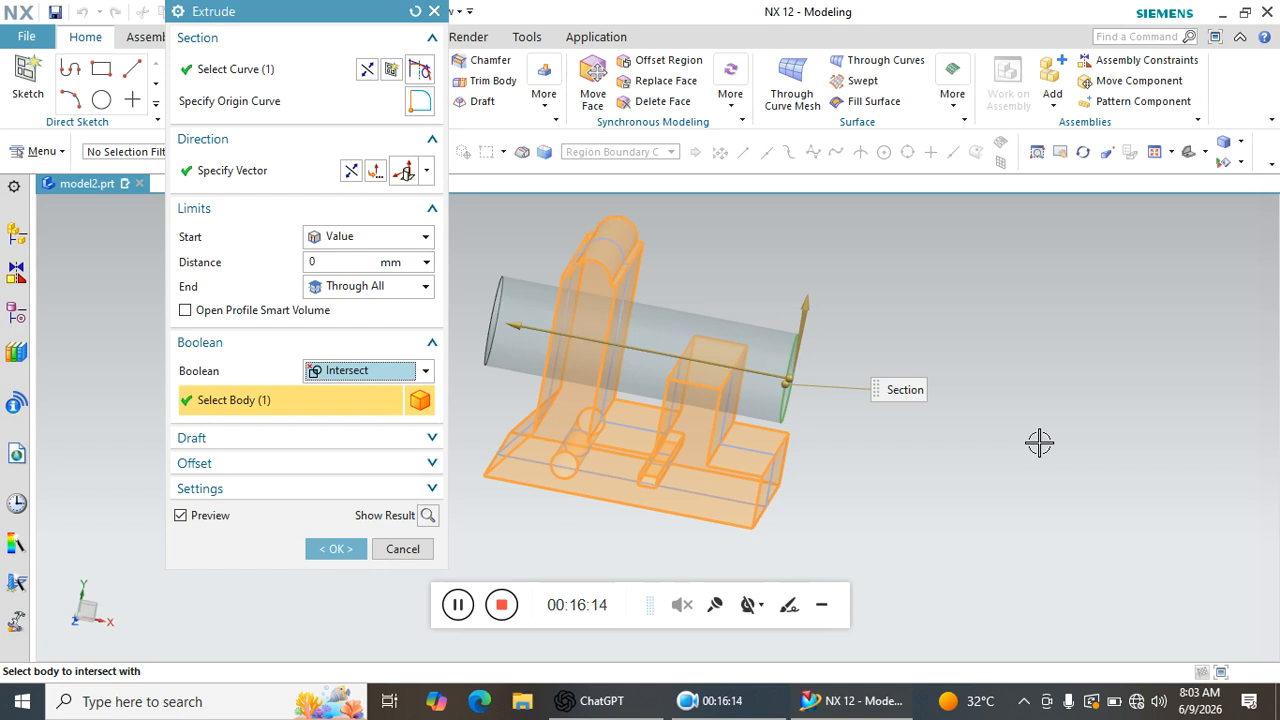
pyautogui.click(428, 515)
pyautogui.moveTo(895, 346); pyautogui.dragTo(894, 394, button='middle')
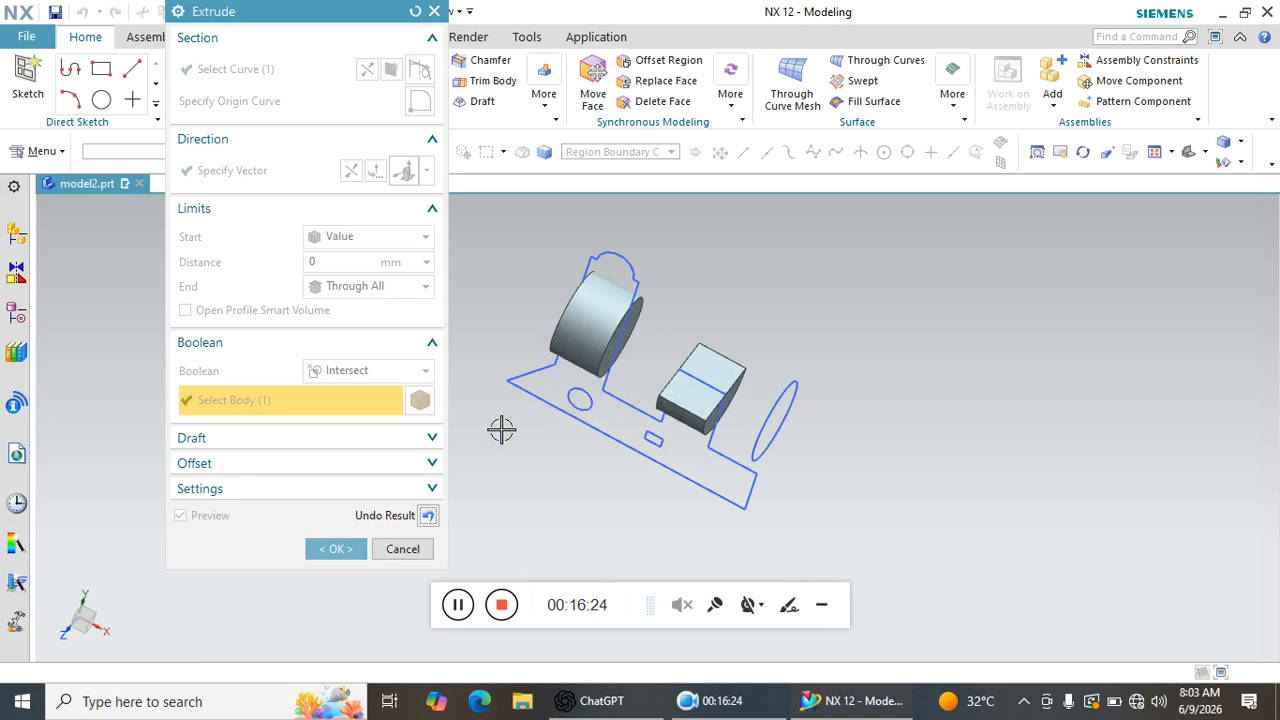
pyautogui.click(428, 516)
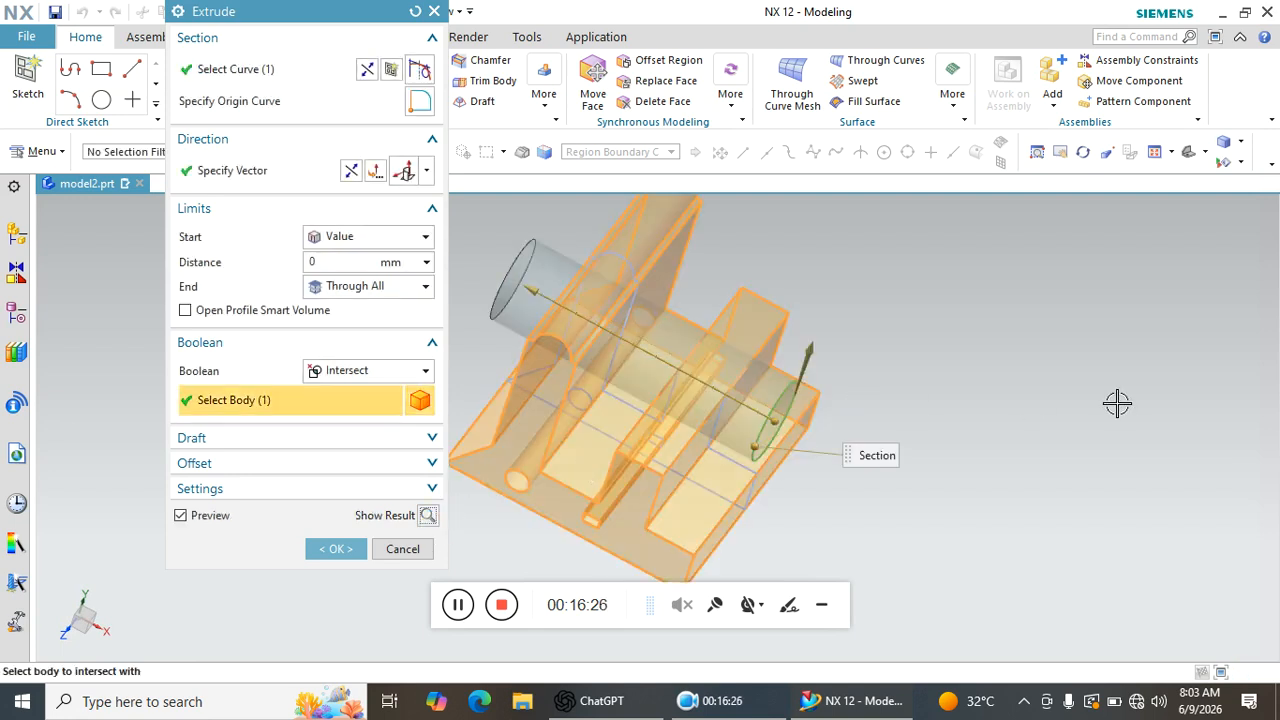
pyautogui.moveTo(1123, 380); pyautogui.dragTo(1143, 337, button='middle')
pyautogui.scroll(3, 943, 374)
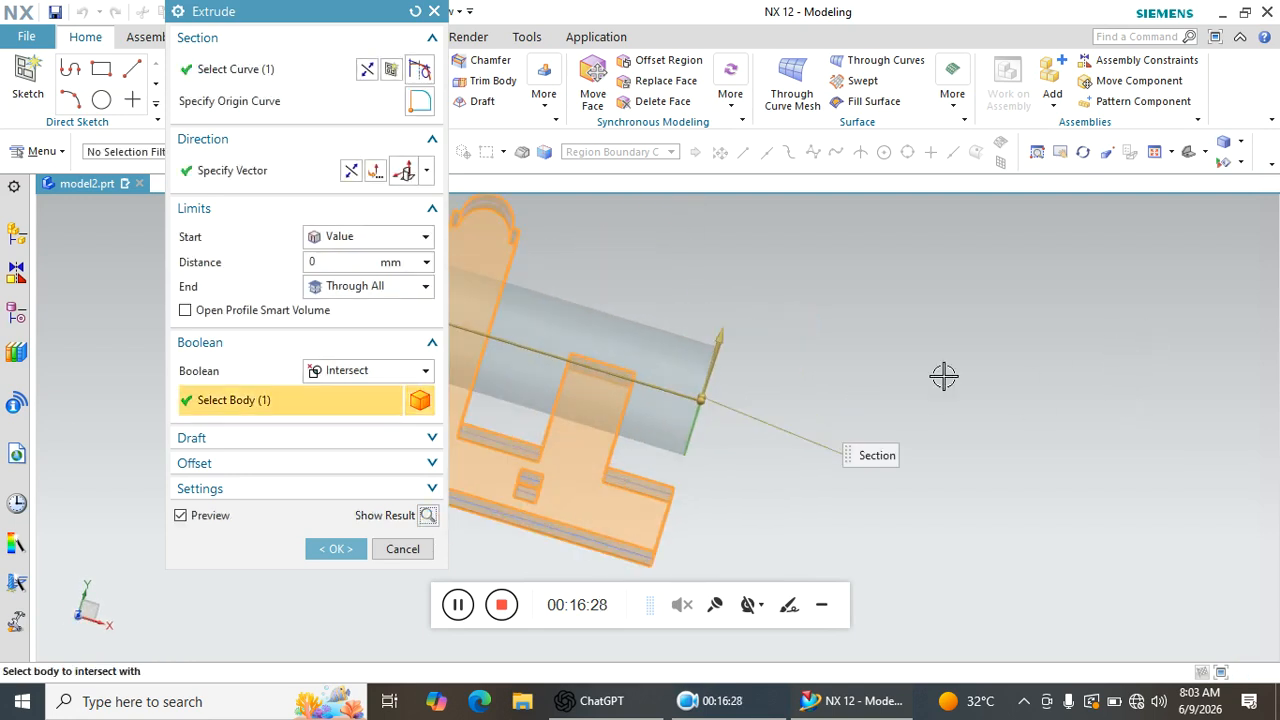
pyautogui.moveTo(608, 380); pyautogui.dragTo(546, 366, button='middle')
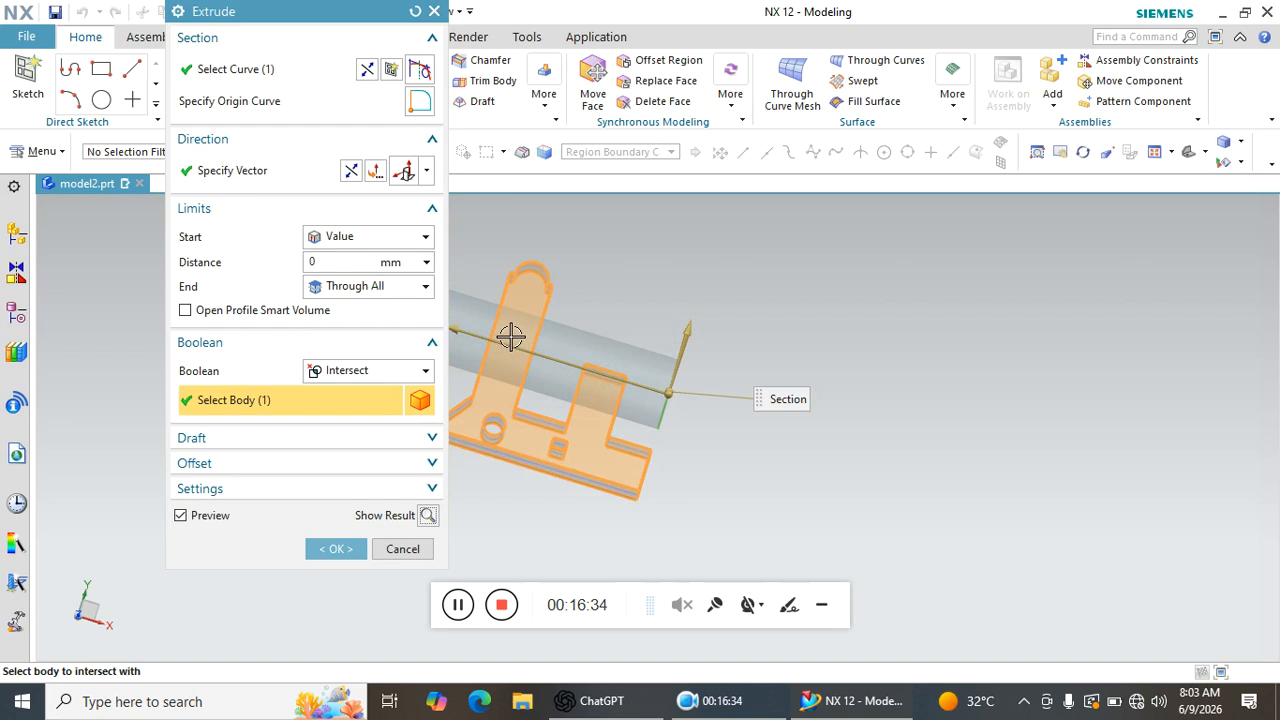
# Try the Inferred Boolean for the cylinder's extrusion and set the Boolean back to Unite.
pyautogui.click(395, 376)
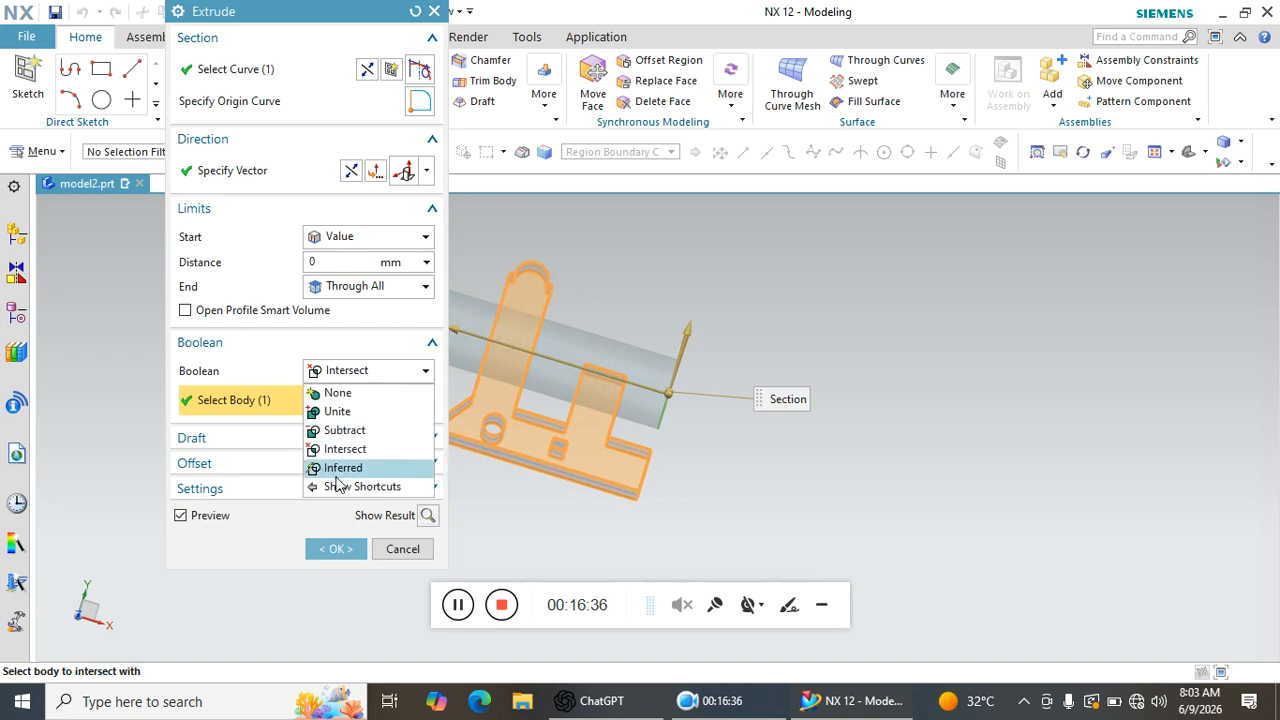
pyautogui.click(343, 466)
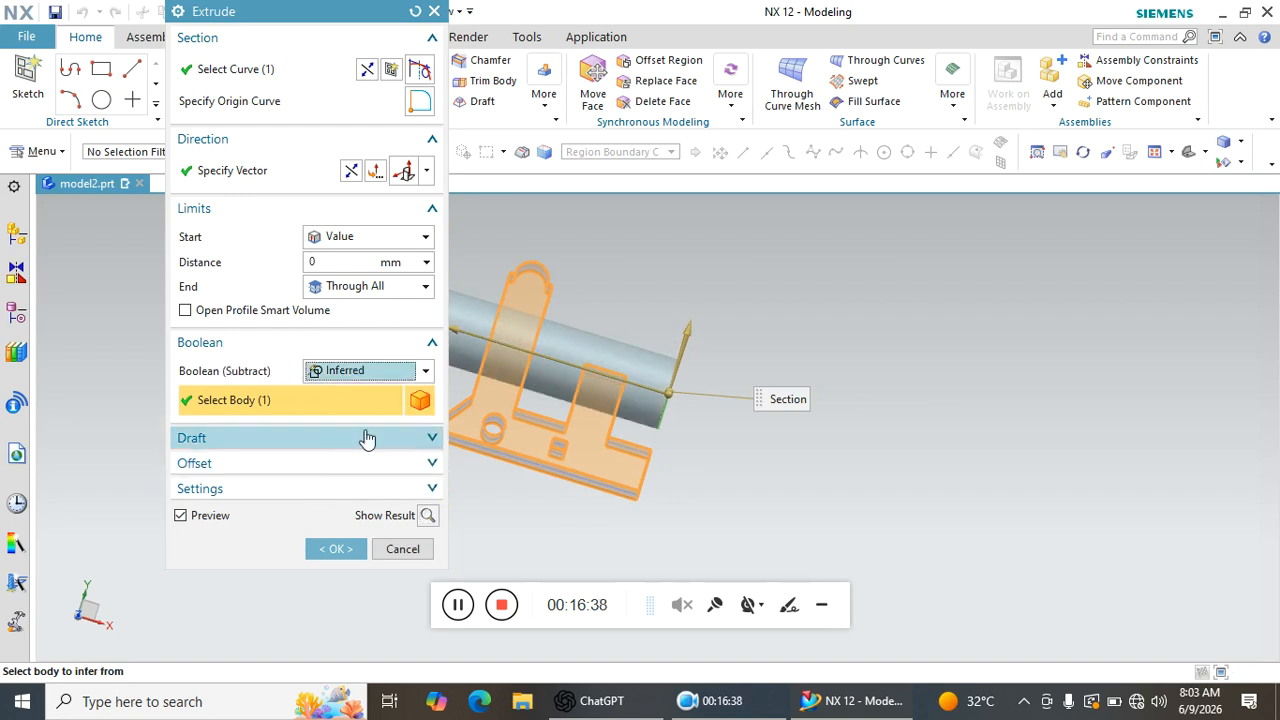
pyautogui.click(377, 375)
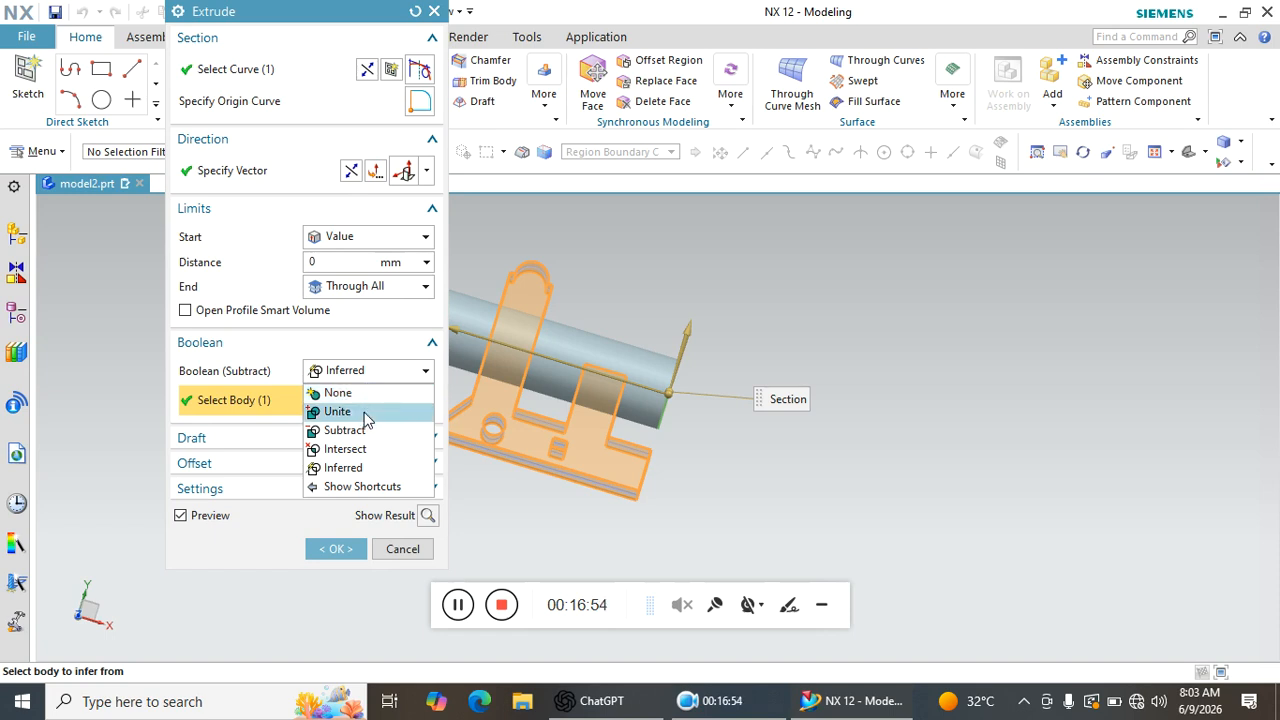
pyautogui.click(365, 412)
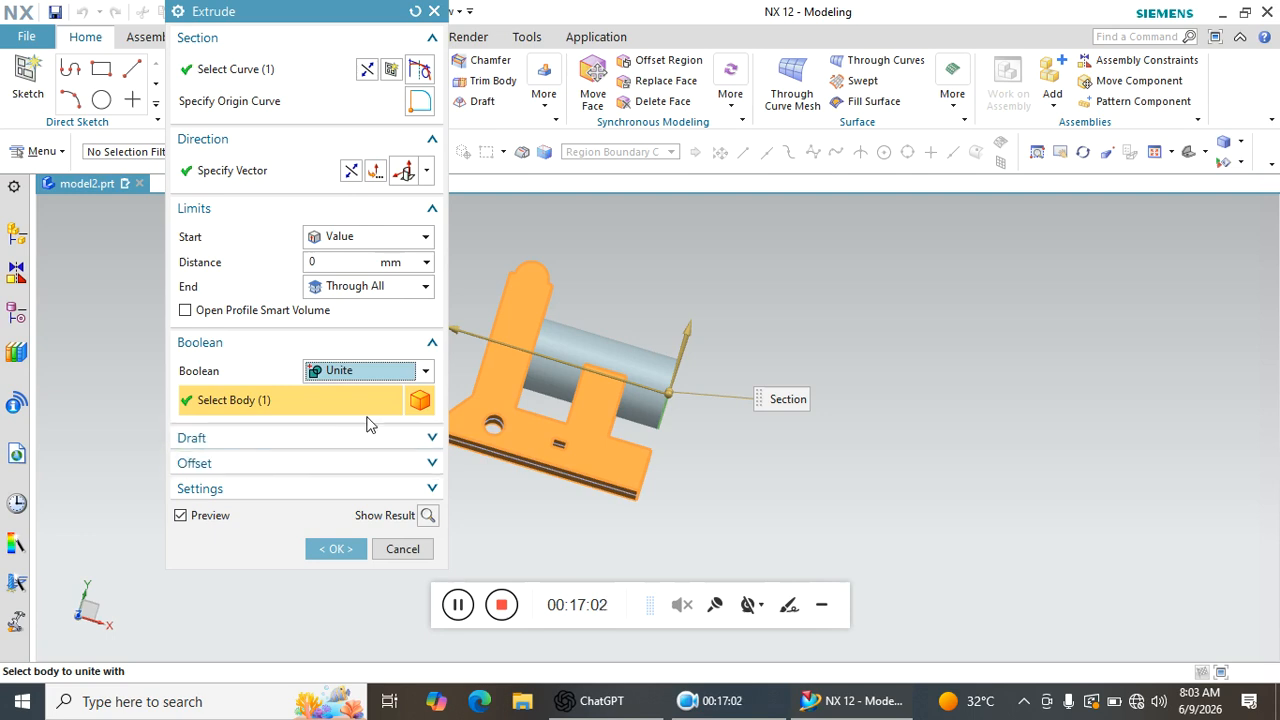
# Apply a From Start Limit draft to the cylinder's extrusion with an angle of 10°.
pyautogui.click(250, 442)
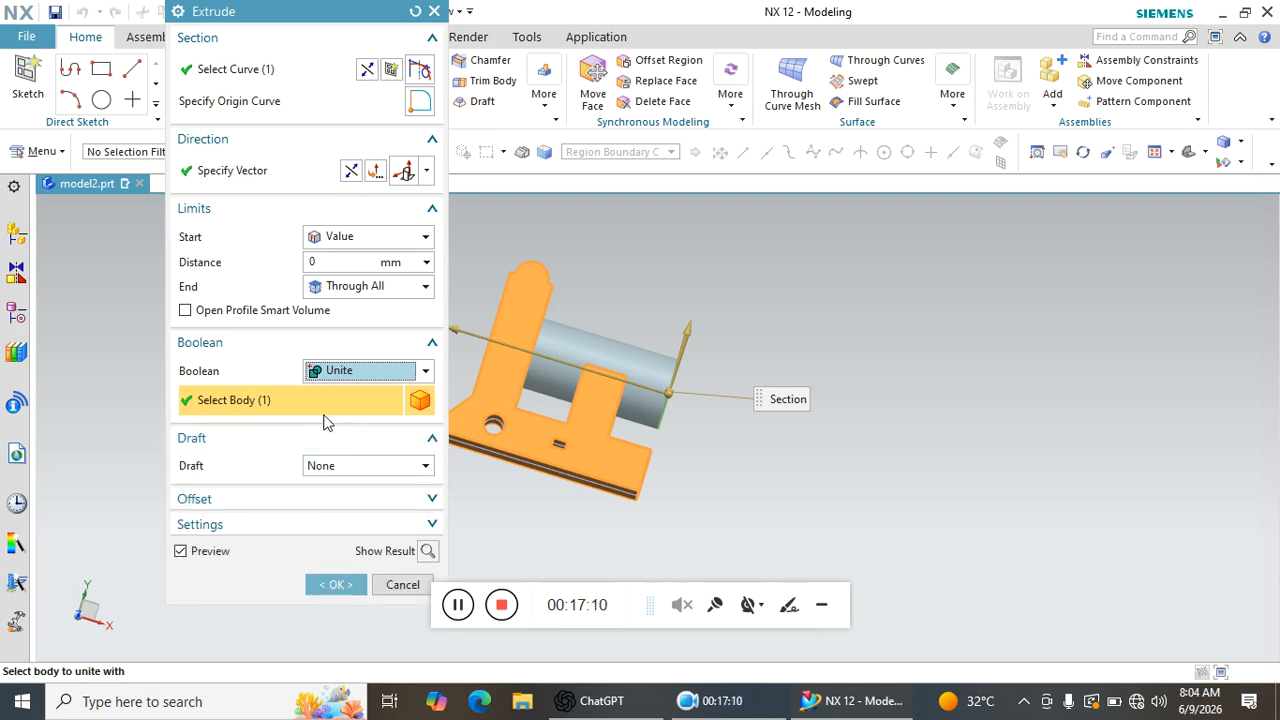
pyautogui.scroll(2, 746, 346)
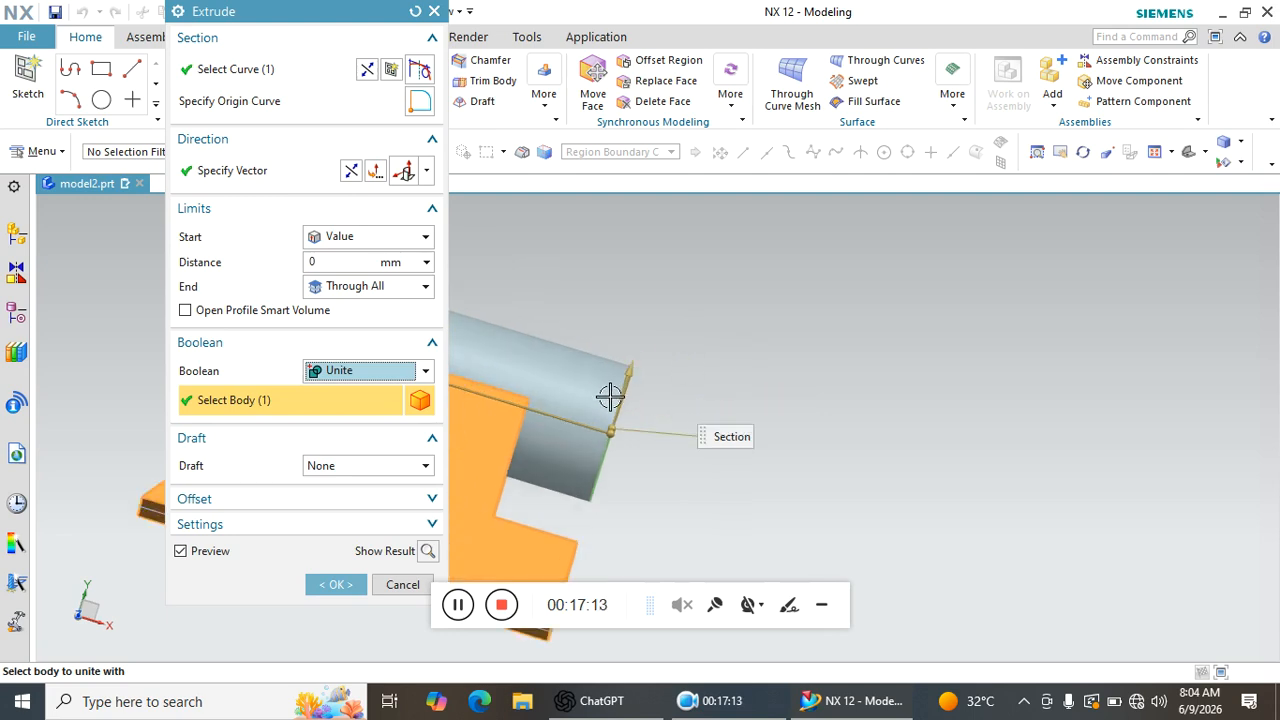
pyautogui.scroll(-2, 808, 374)
pyautogui.moveTo(737, 414); pyautogui.dragTo(703, 437, button='middle')
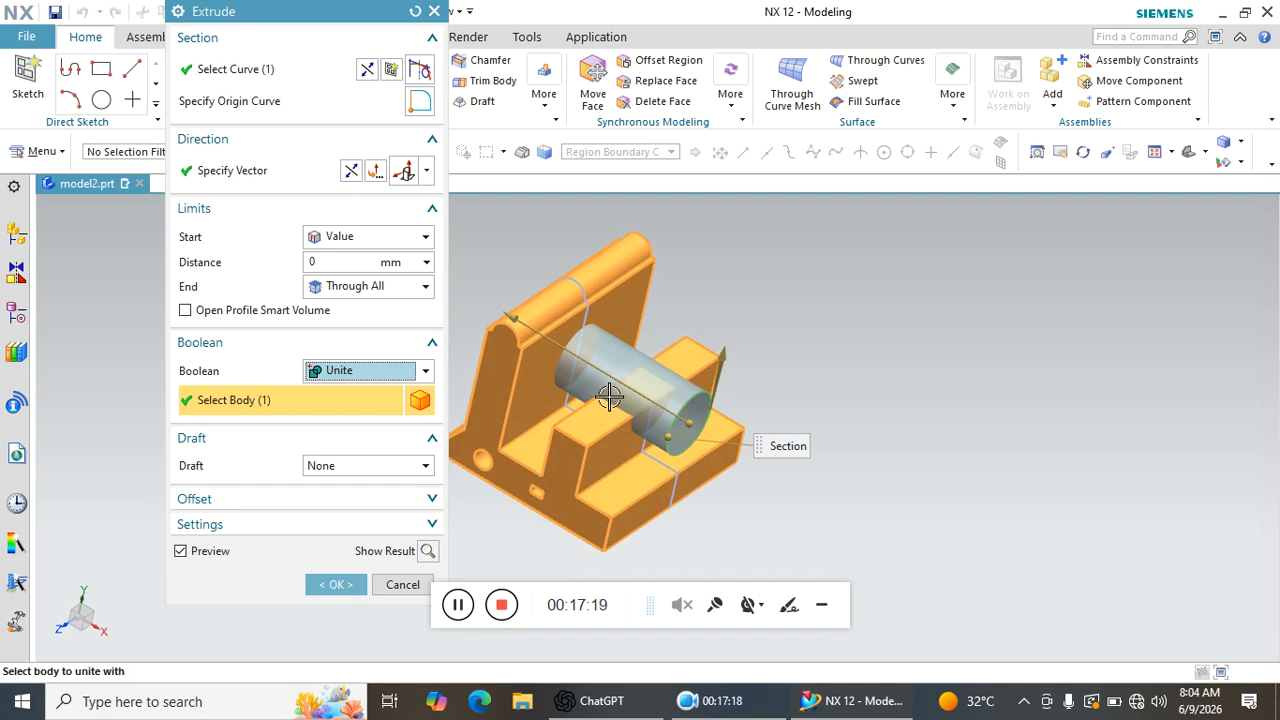
pyautogui.click(385, 470)
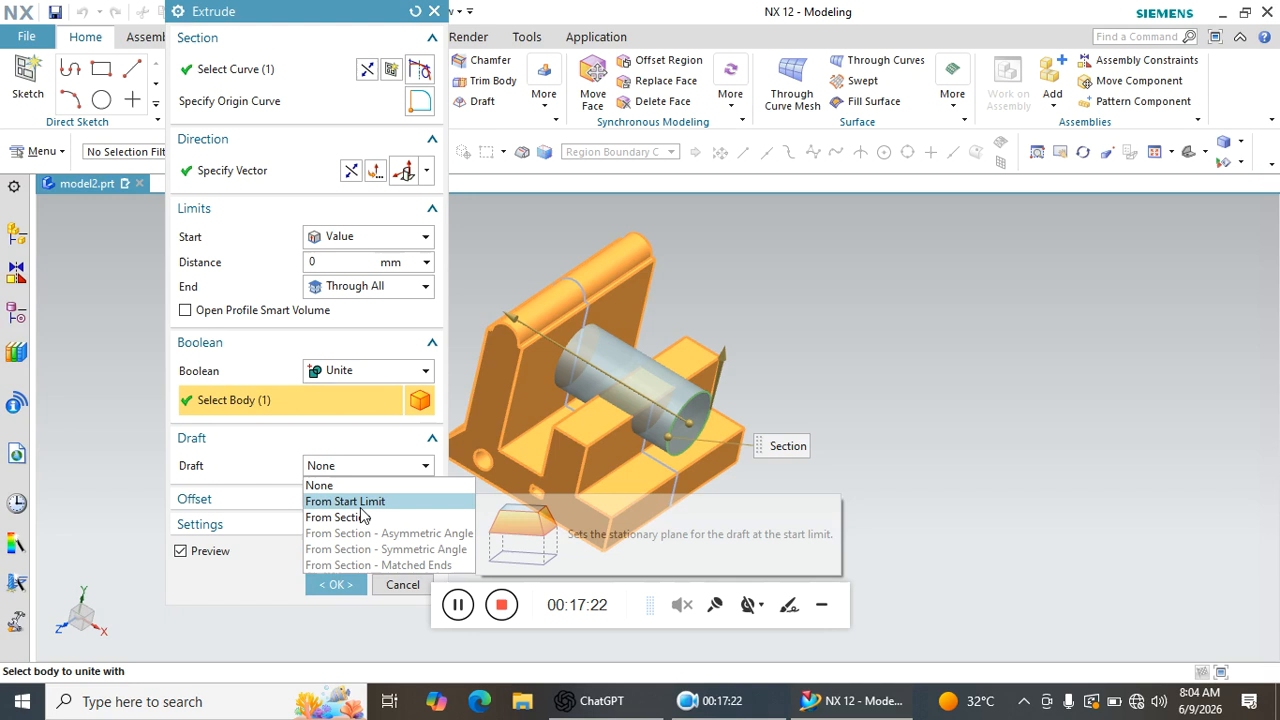
pyautogui.click(360, 506)
pyautogui.moveTo(589, 388); pyautogui.dragTo(599, 382)
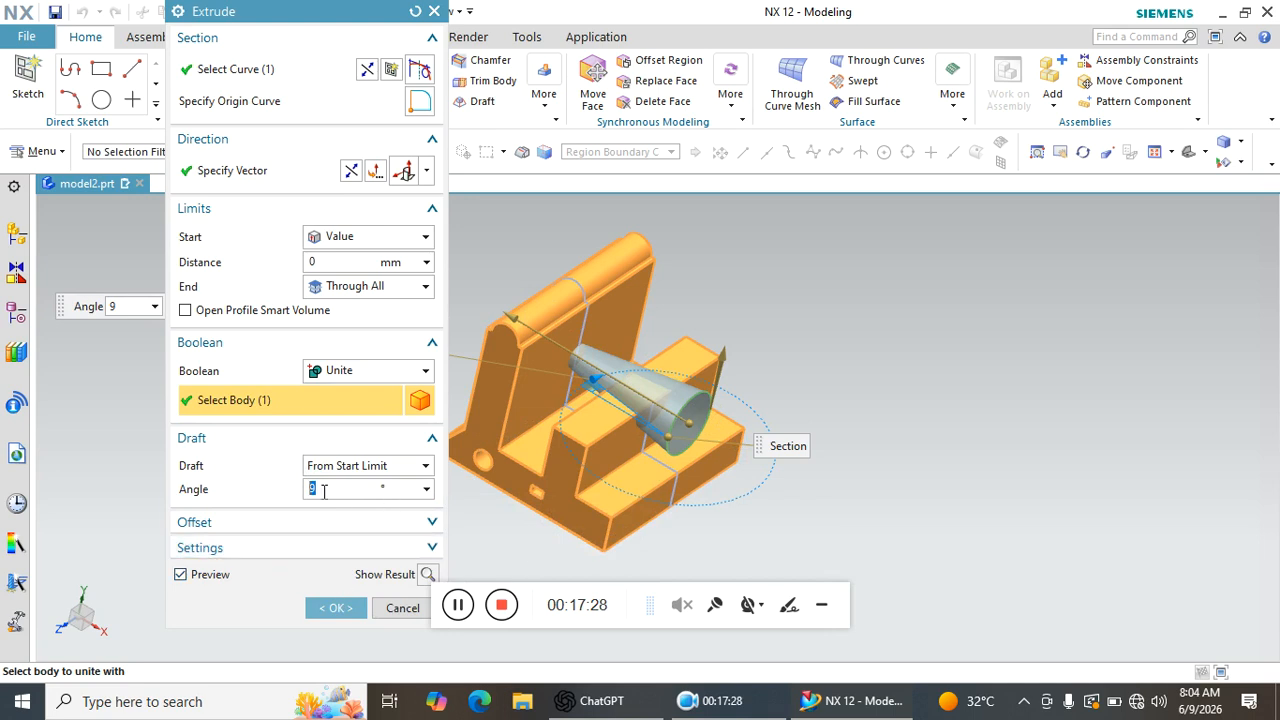
pyautogui.write('10')
pyautogui.press('Return')
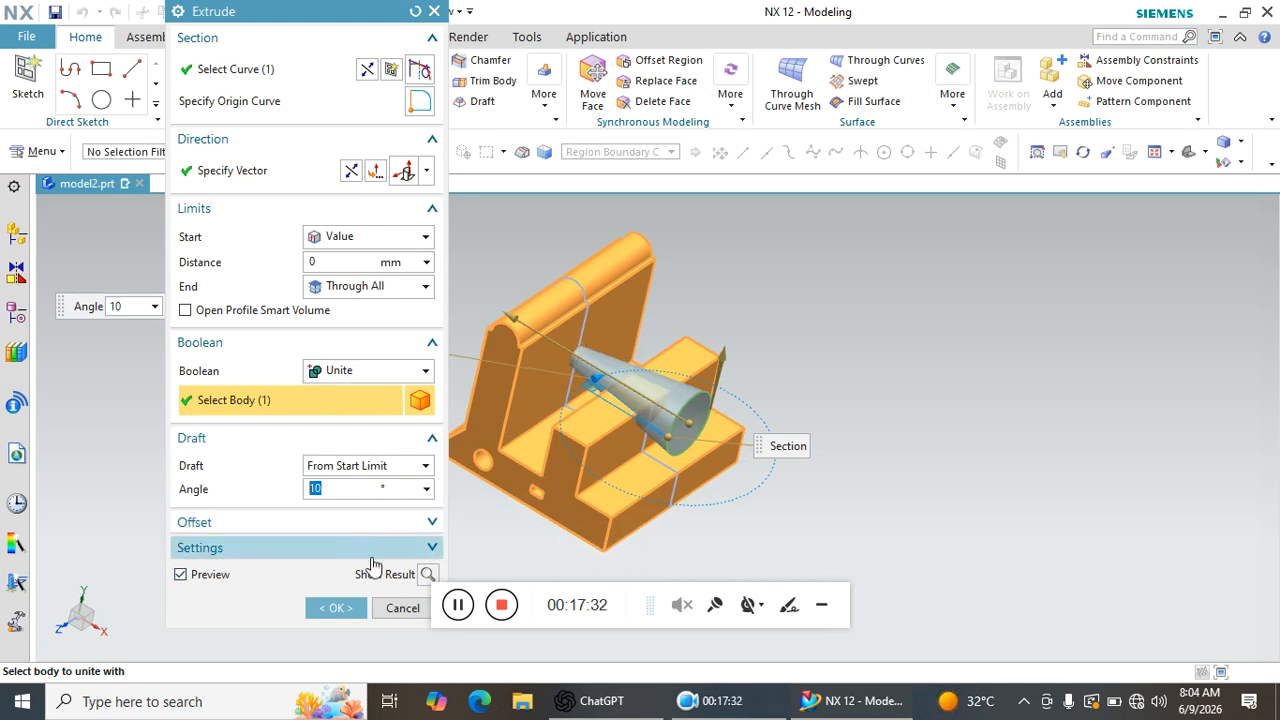
# Show the united result of the 10° draft, examine the cone from another angle, and return to the preview.
pyautogui.click(428, 576)
pyautogui.moveTo(700, 362); pyautogui.dragTo(737, 400, button='middle')
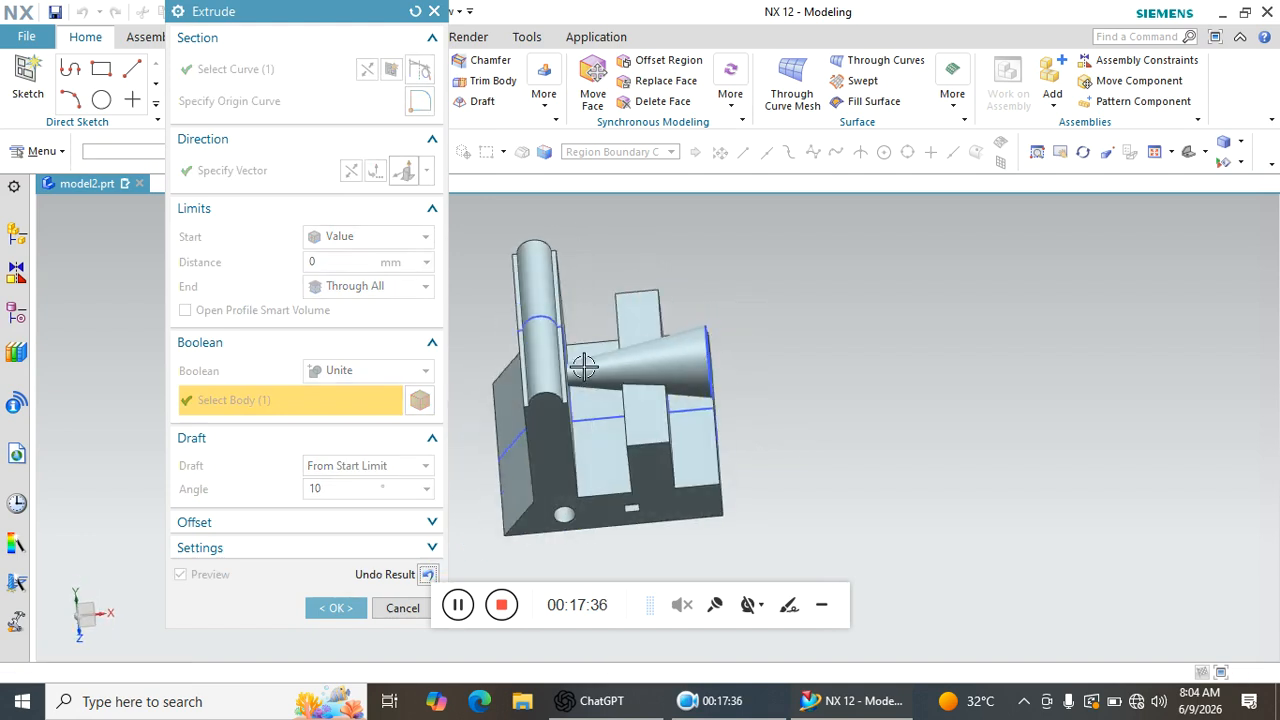
pyautogui.click(427, 576)
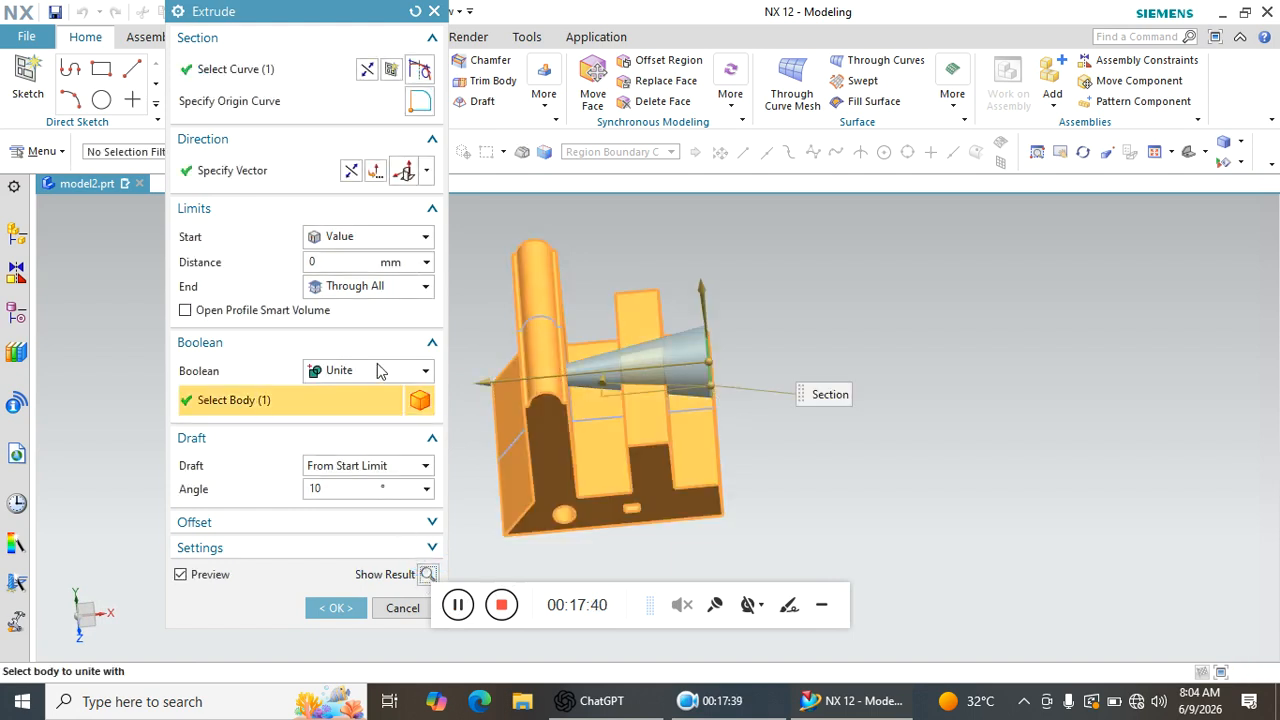
# Switch the extrusion's draft to From Section and widen the cylinder away from its section with an angle of -31°.
pyautogui.click(368, 470)
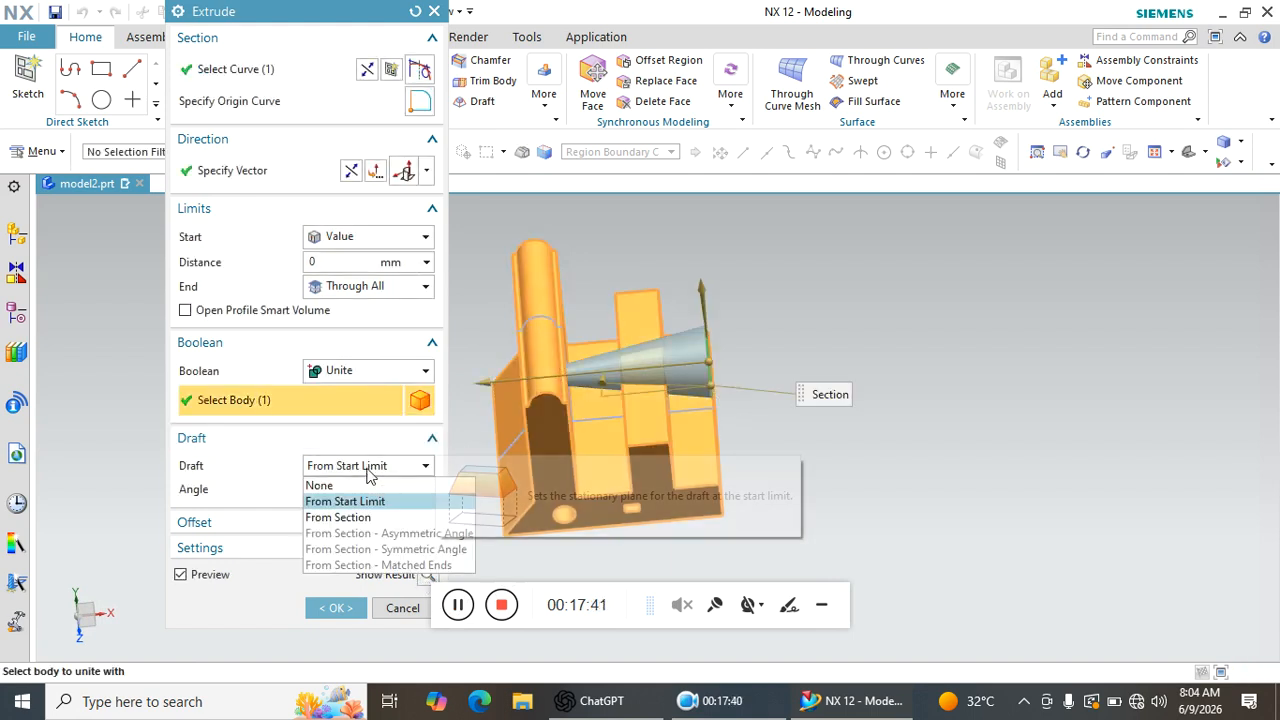
pyautogui.click(352, 517)
pyautogui.moveTo(577, 449)
pyautogui.mouseDown(button='middle')
pyautogui.moveTo(471, 460)
pyautogui.moveTo(571, 449)
pyautogui.mouseUp(button='middle')
pyautogui.moveTo(595, 357); pyautogui.dragTo(561, 392)
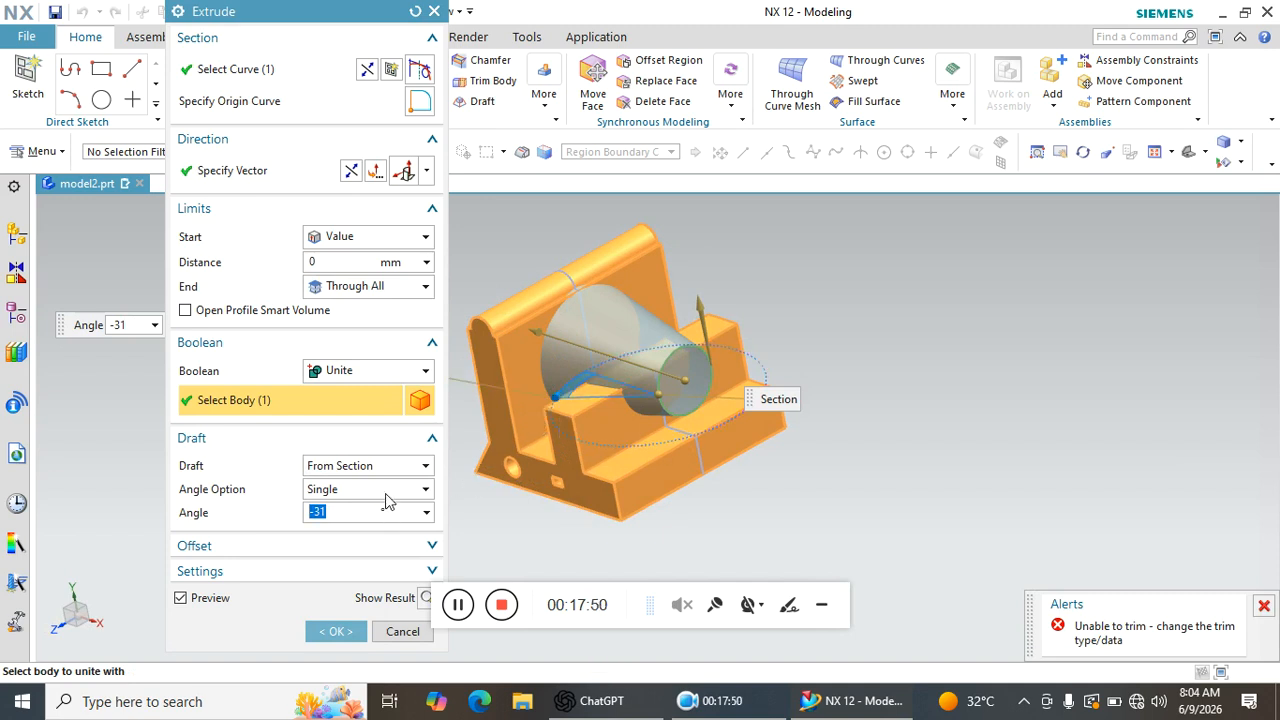
# Add a Single-Sided offset ending at 5 mm to the extrusion and set the draft angle to 0°.
pyautogui.click(312, 550)
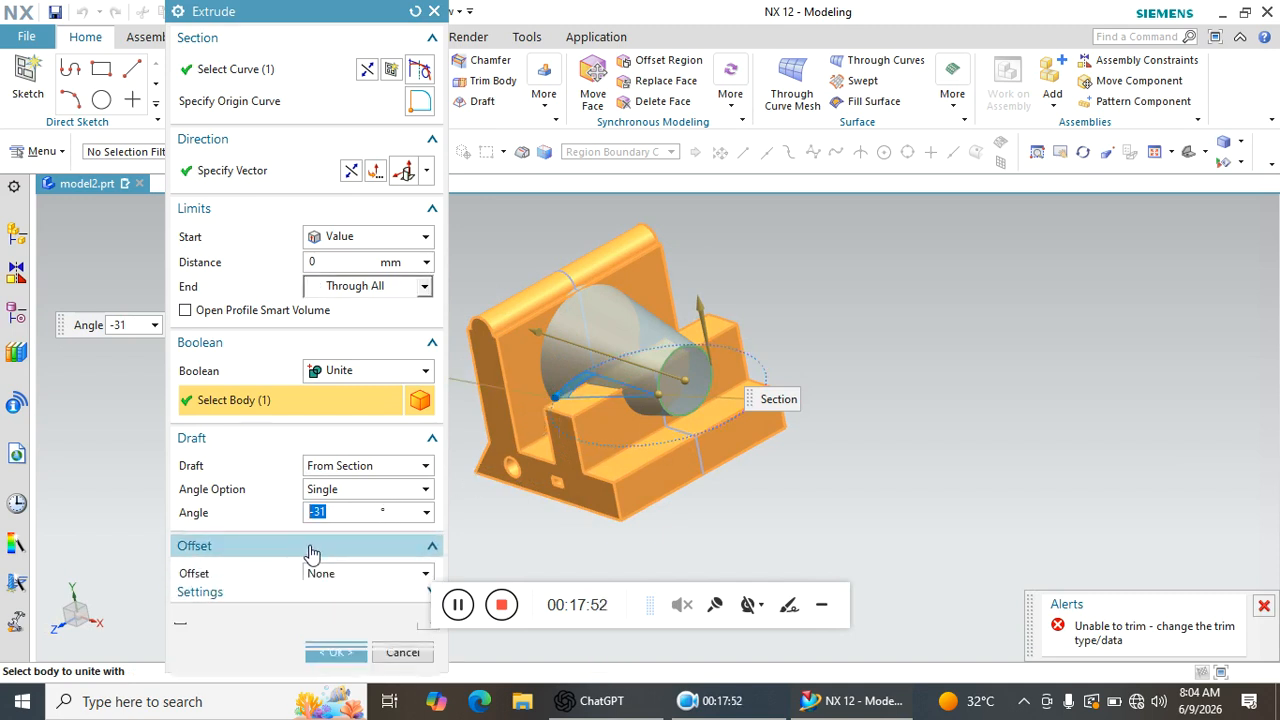
pyautogui.click(325, 573)
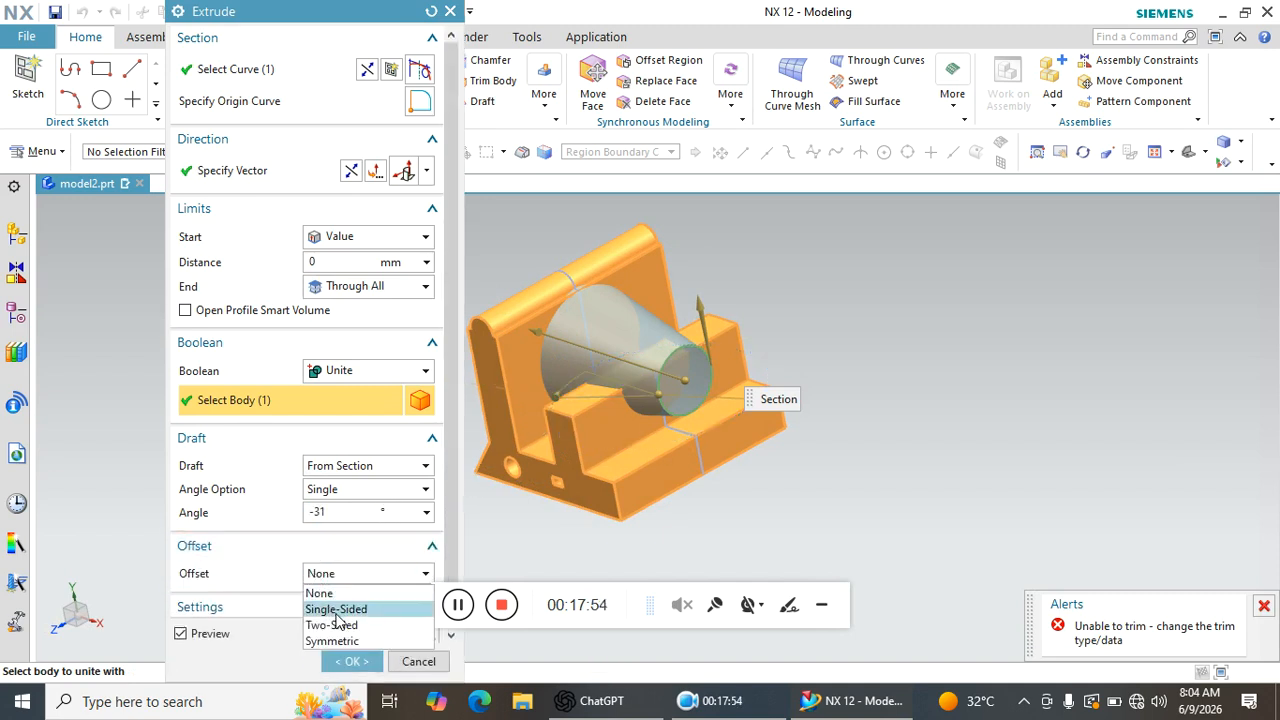
pyautogui.click(336, 609)
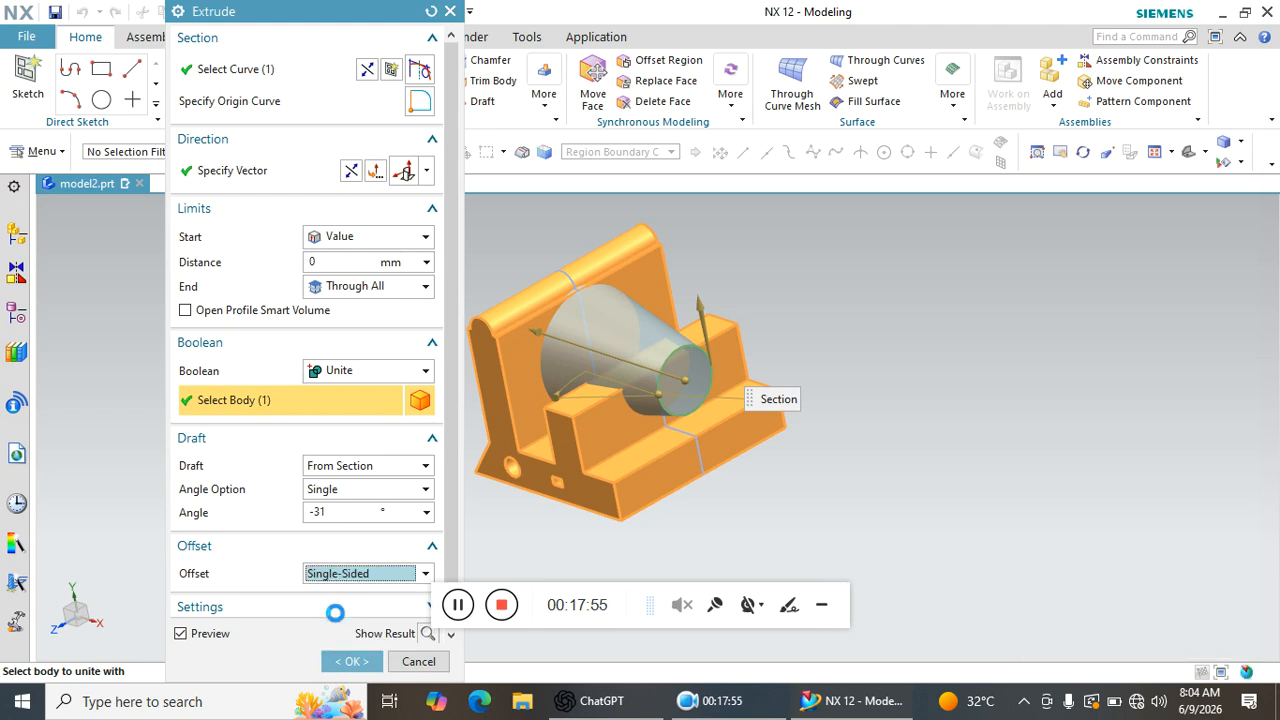
pyautogui.click(345, 513)
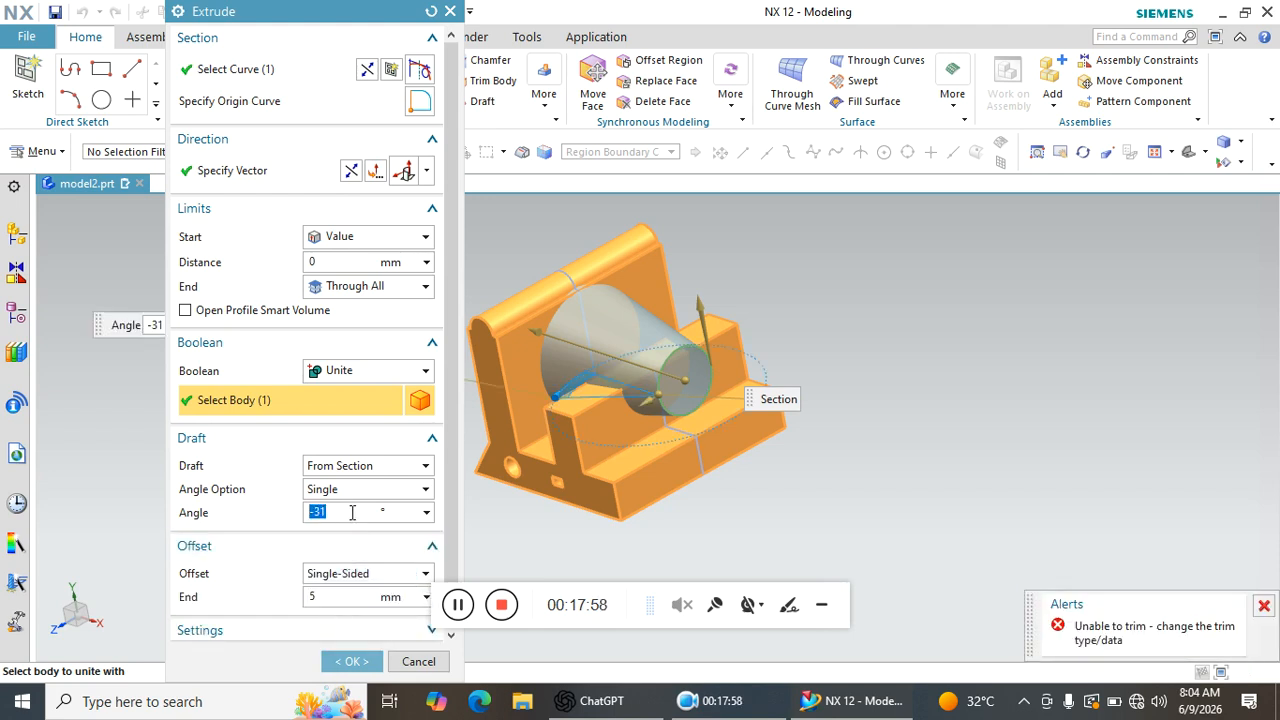
pyautogui.write('0')
pyautogui.press('Return')
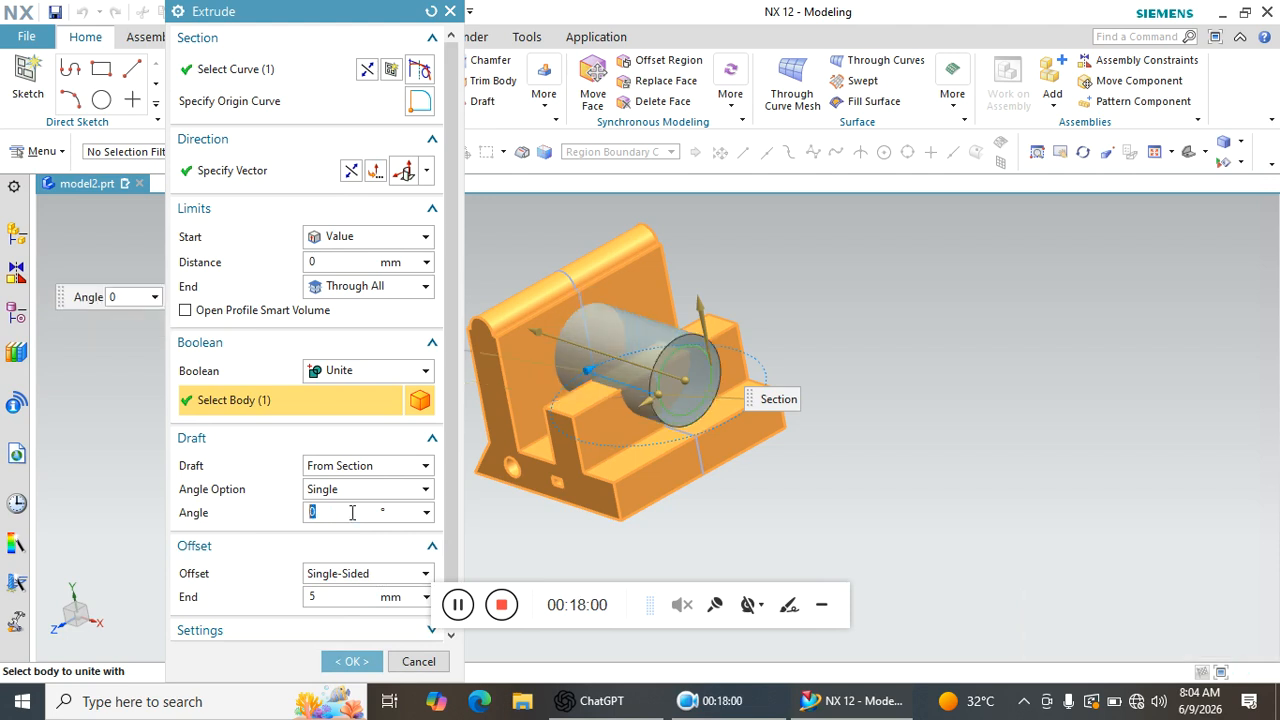
# Show the extrusion result with the 5 mm single-sided offset and examine the enlarged cylinder against its section circle.
pyautogui.scroll(4, 731, 365)
pyautogui.moveTo(646, 408); pyautogui.dragTo(608, 269, button='middle')
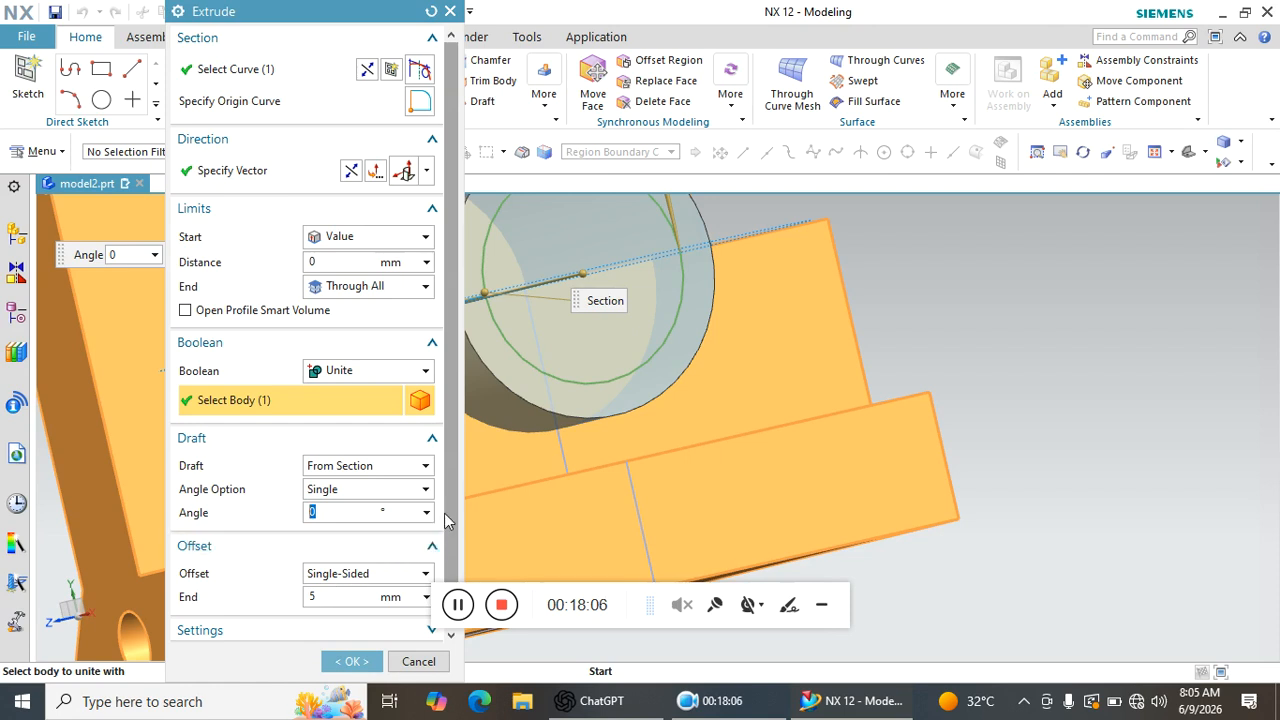
pyautogui.moveTo(447, 516); pyautogui.dragTo(449, 551)
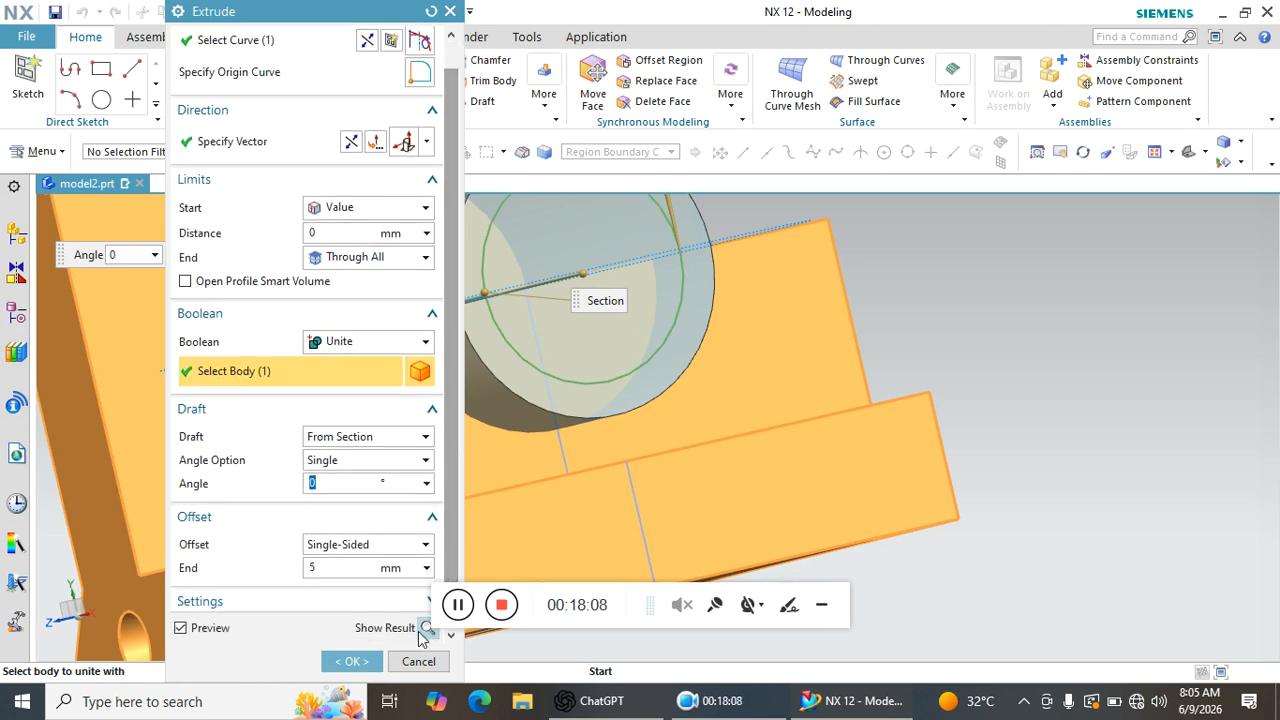
pyautogui.click(426, 628)
pyautogui.scroll(-5, 763, 380)
pyautogui.moveTo(726, 398); pyautogui.dragTo(697, 488, button='middle')
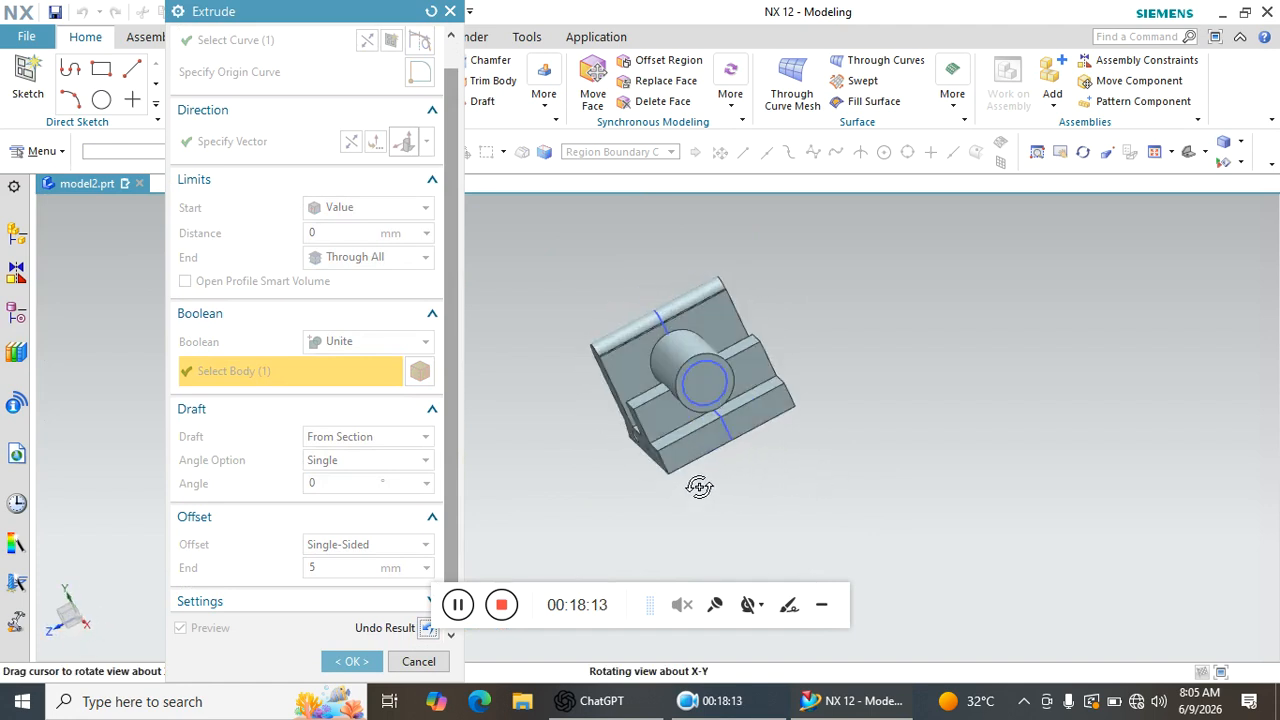
# Return from the extrusion result to the preview and examine the cylinder with the Single-Sided offset option selected.
pyautogui.scroll(1, 710, 392)
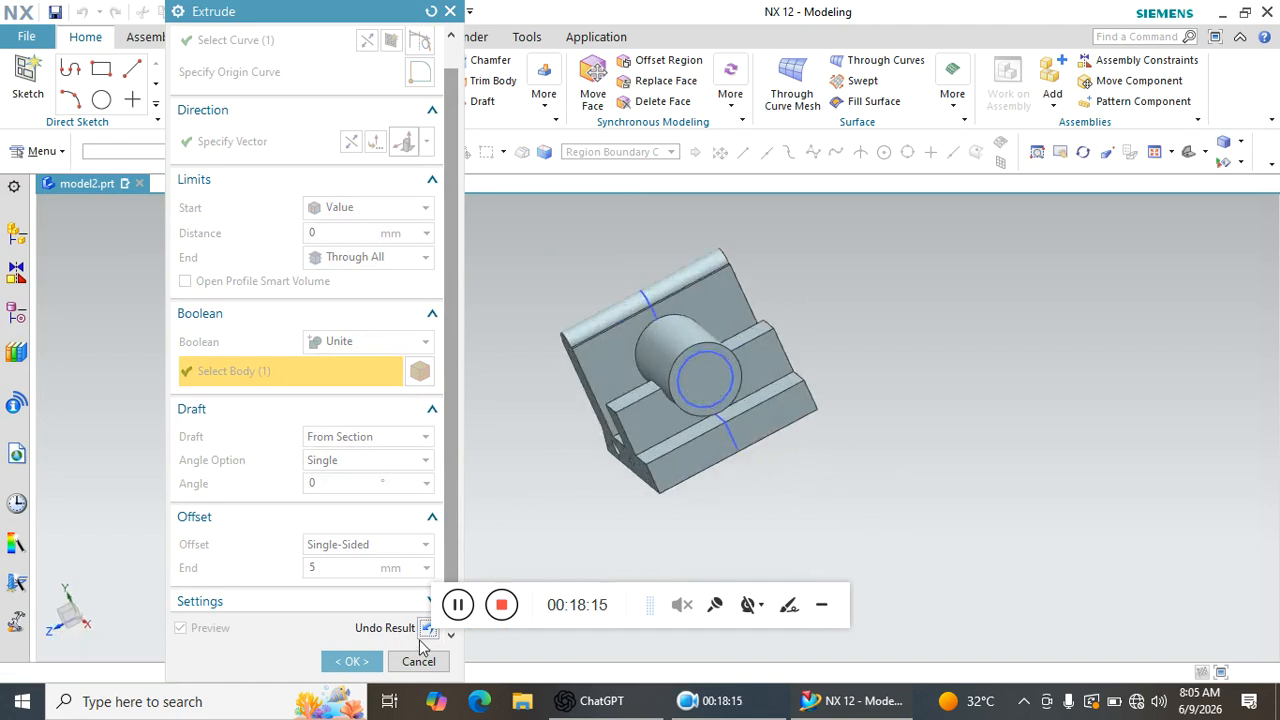
pyautogui.click(425, 630)
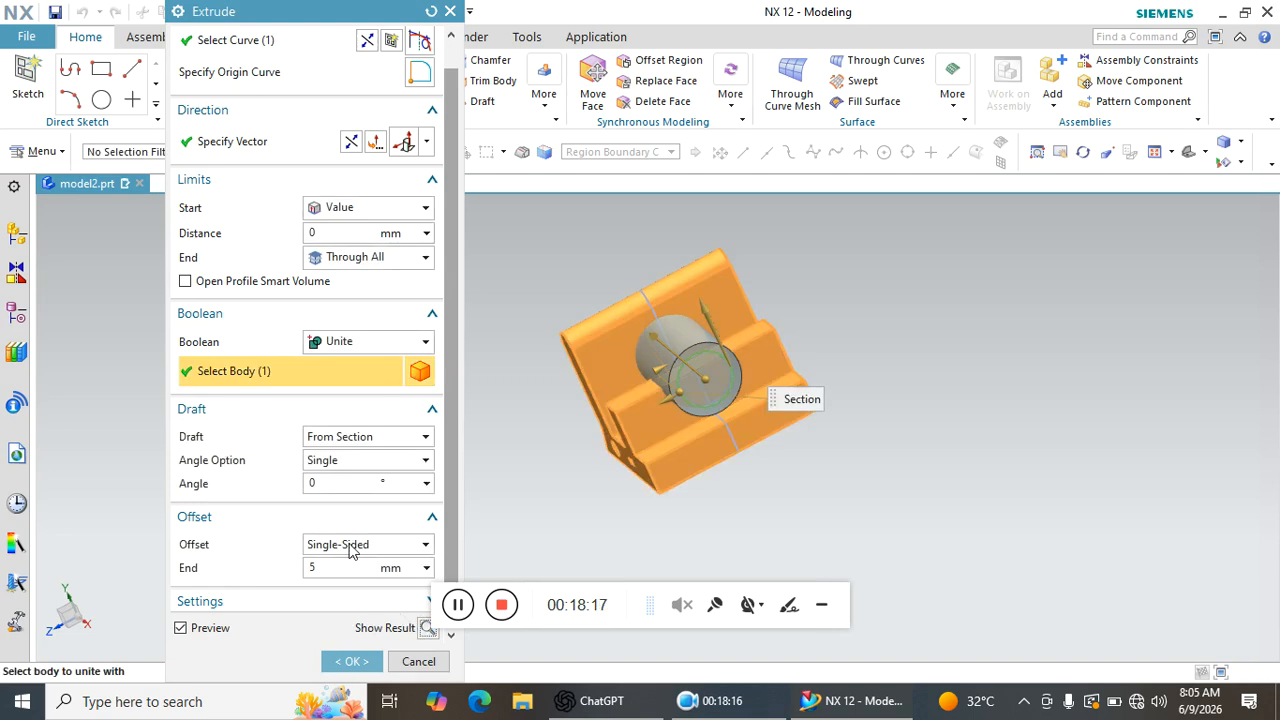
pyautogui.click(349, 546)
pyautogui.click(345, 581)
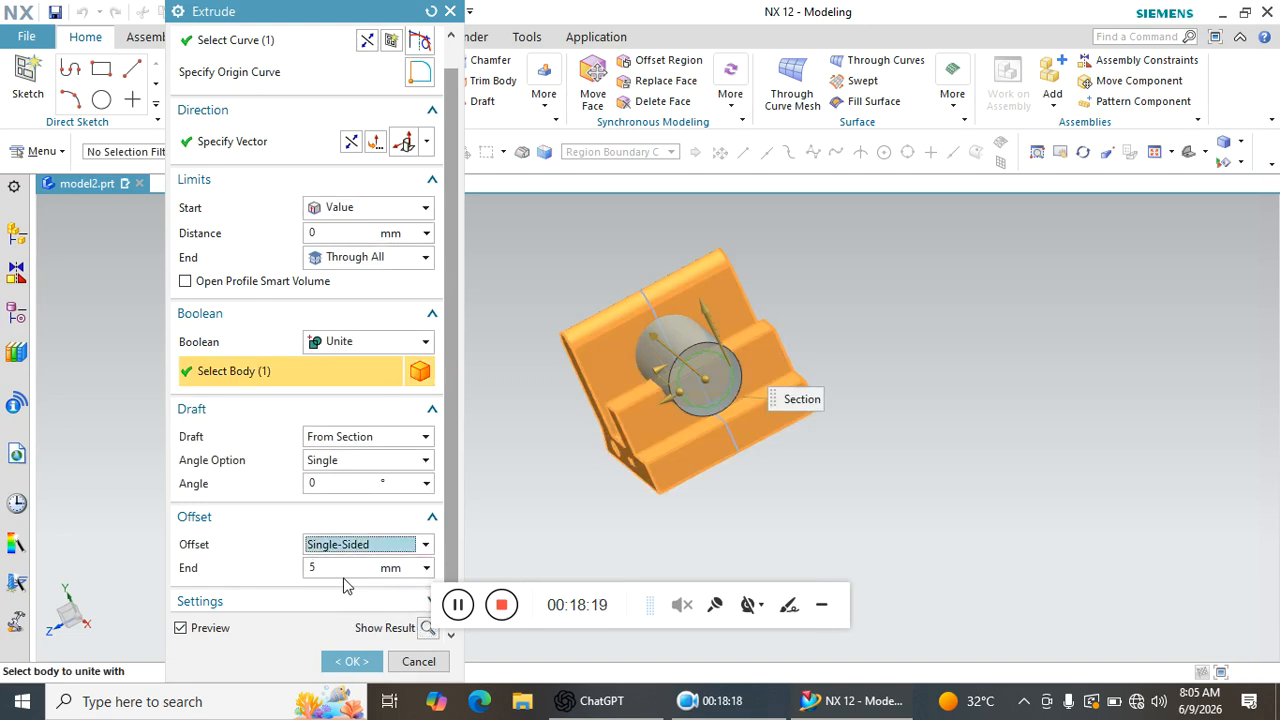
pyautogui.scroll(4, 700, 378)
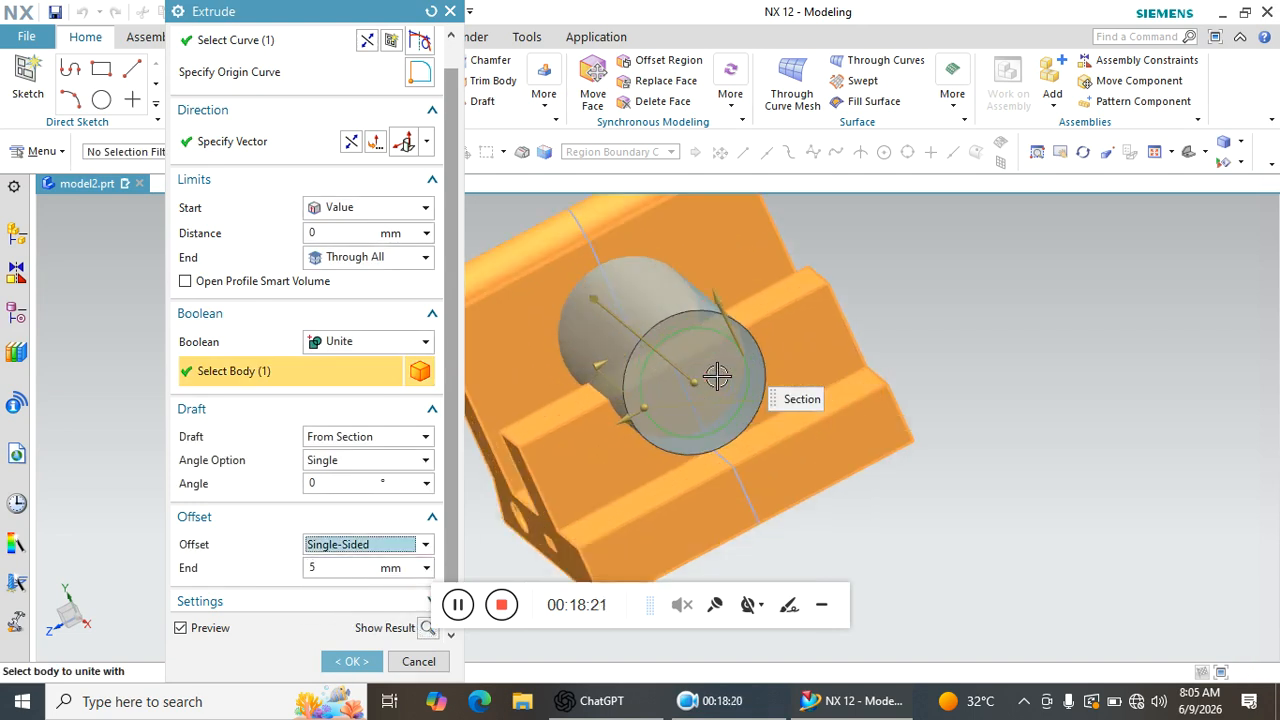
# Preview the cylinder with a Two-Sided offset from 0 to 5 mm and return the offset to Single-Sided.
pyautogui.click(390, 550)
pyautogui.click(360, 592)
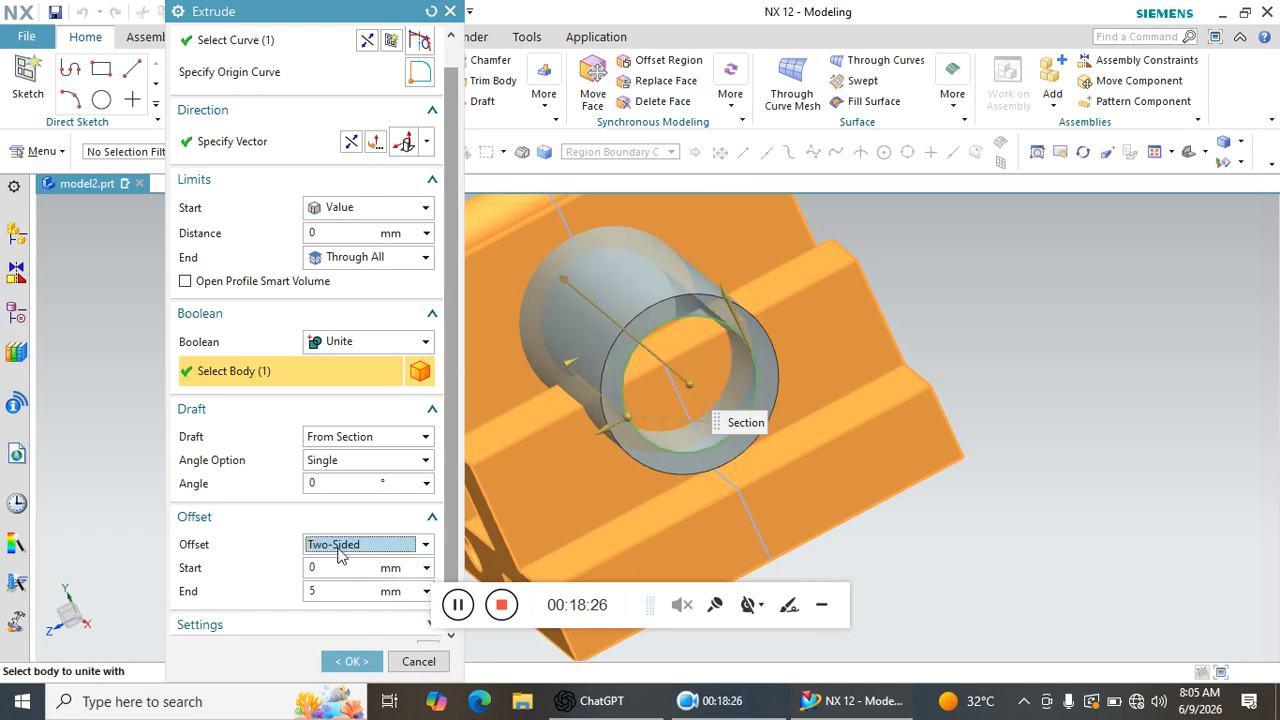
pyautogui.click(338, 550)
pyautogui.click(338, 581)
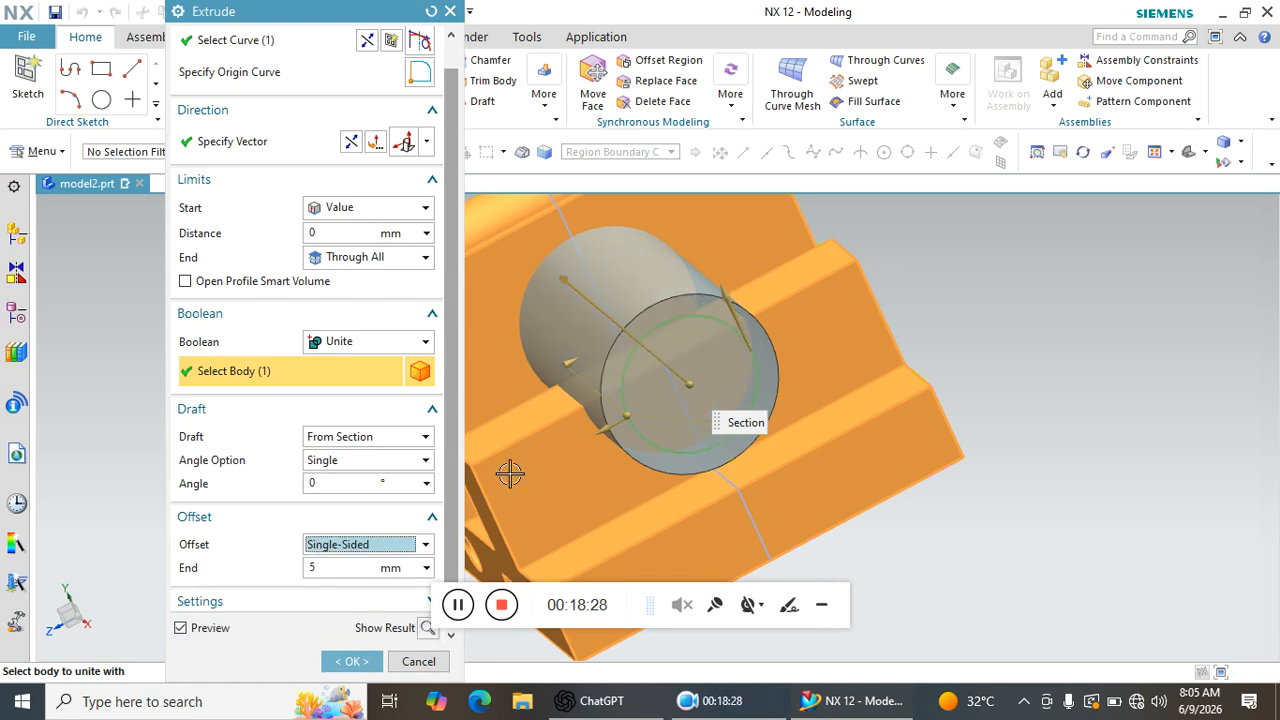
# Choose Solid as the body type, create the united extrusion and inspect the part from the back.
pyautogui.click(268, 603)
pyautogui.click(314, 604)
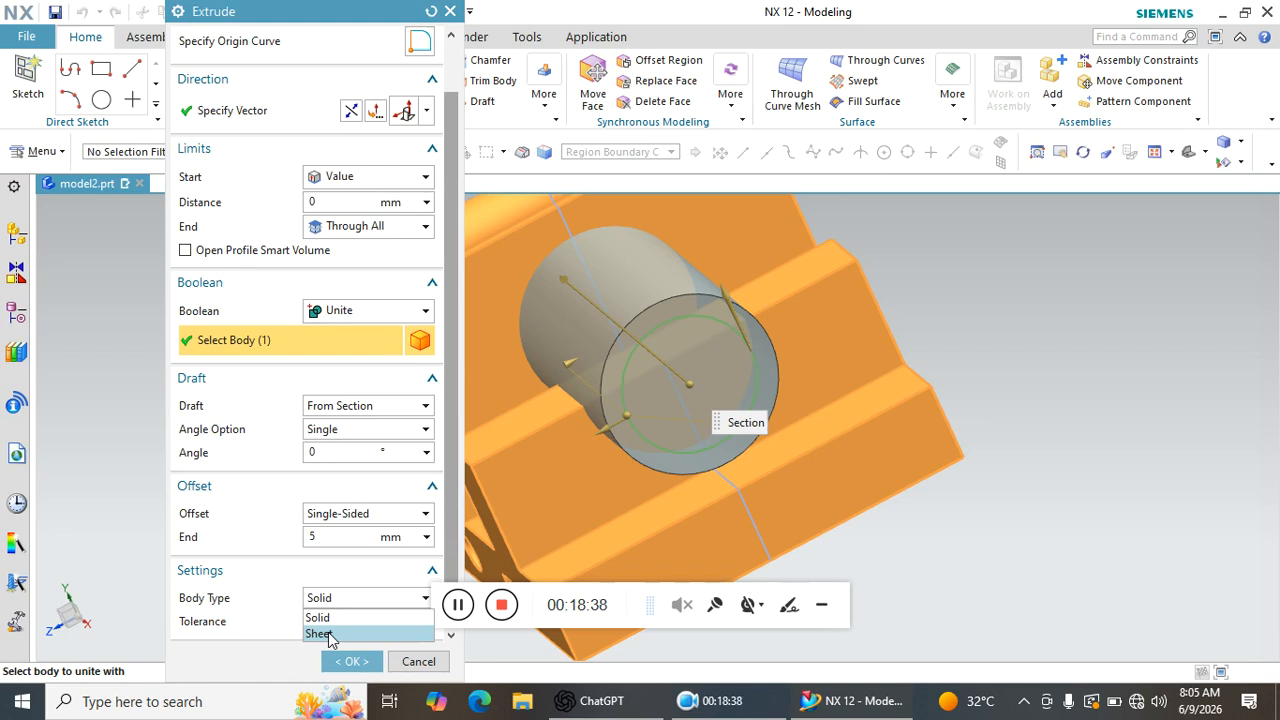
pyautogui.click(322, 617)
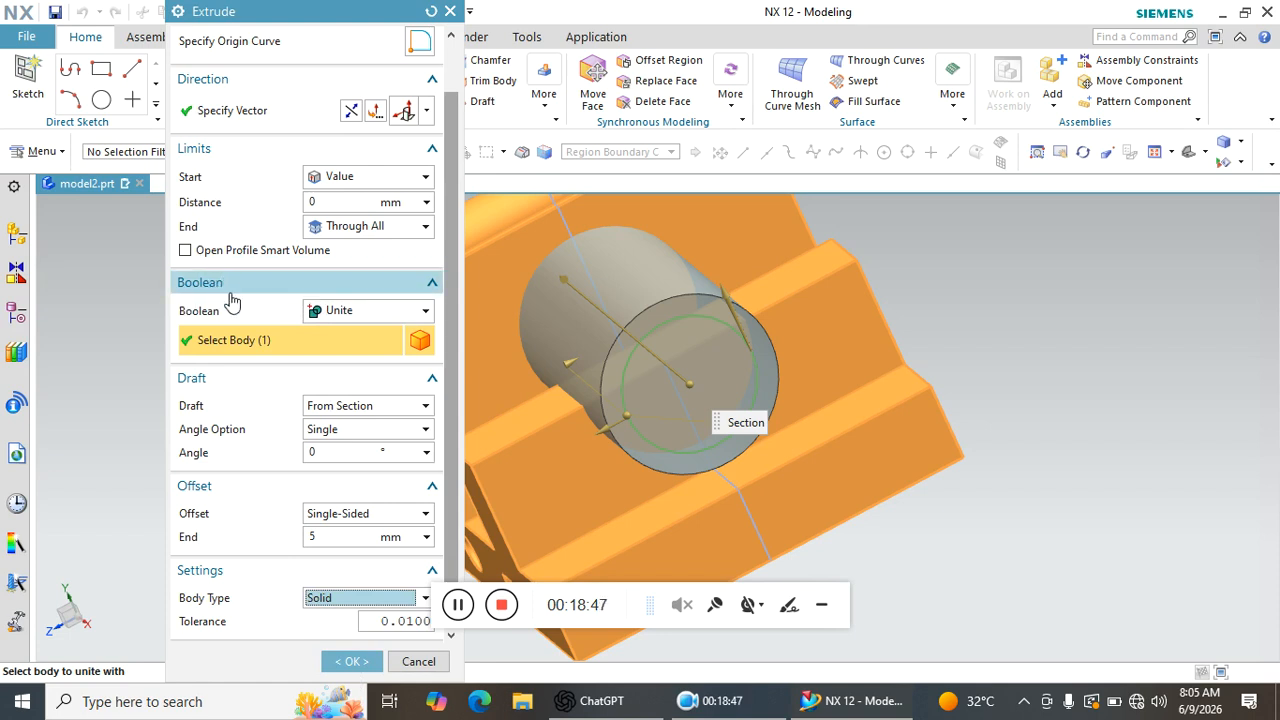
pyautogui.click(370, 661)
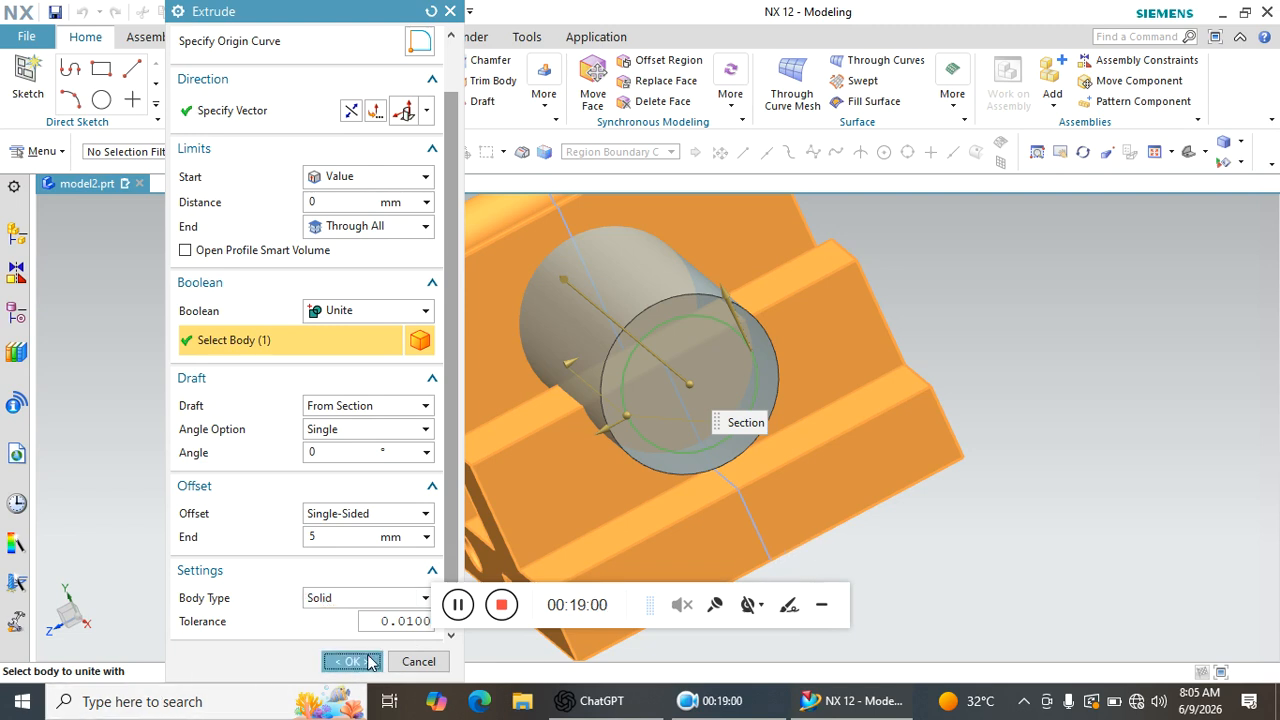
pyautogui.moveTo(665, 338); pyautogui.dragTo(543, 414, button='middle')
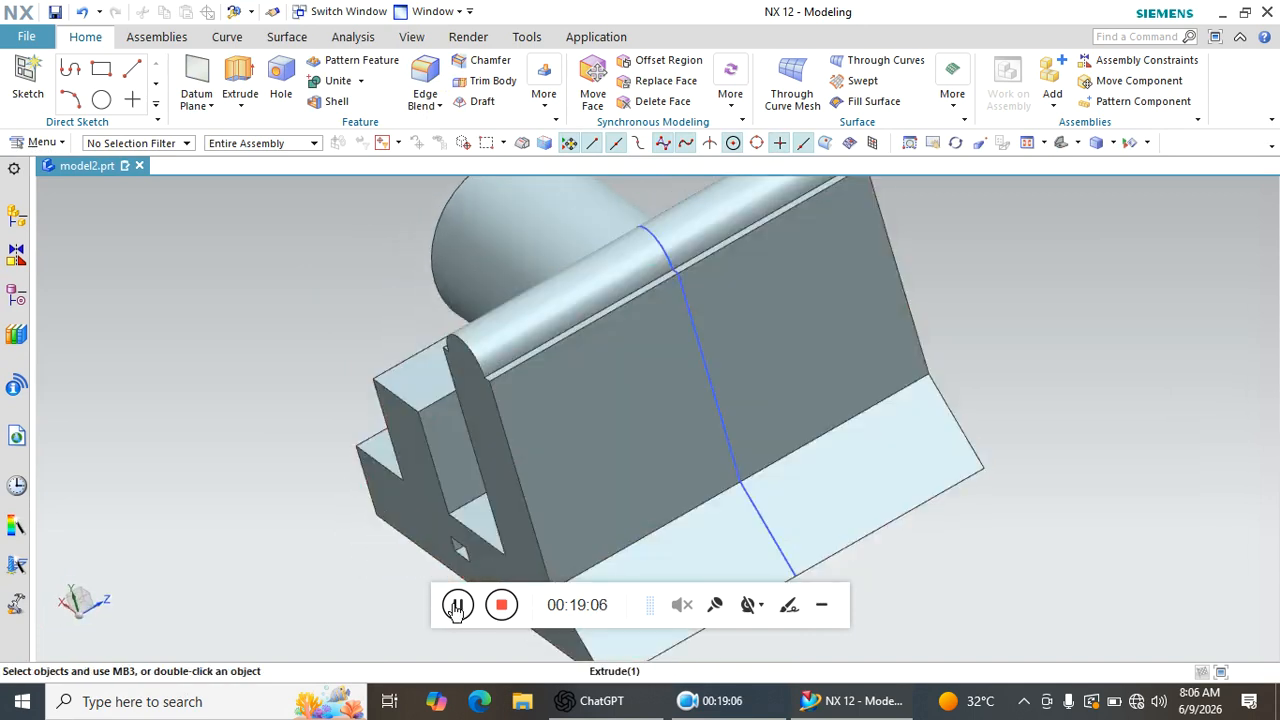